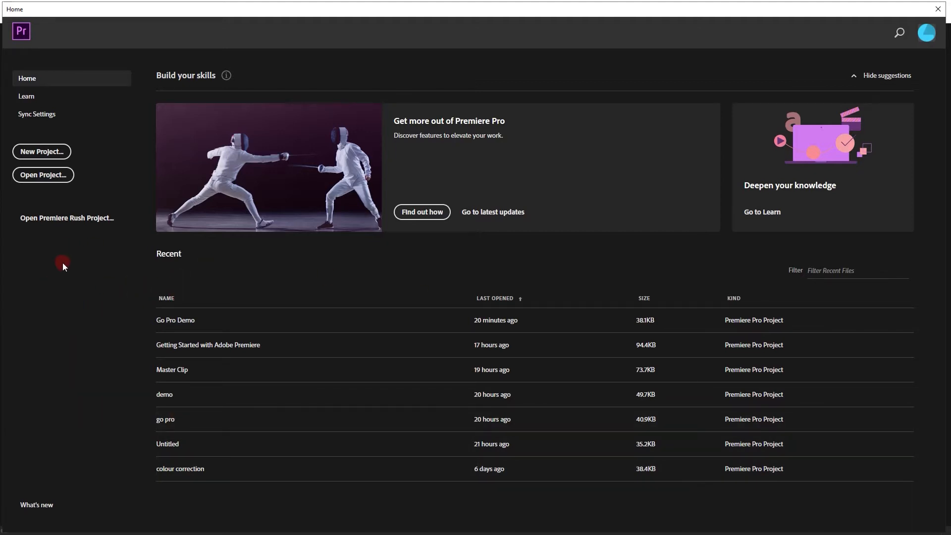
# Step: Create a new project named Go Pro First Video on the Q: drive, using Mercury Playback Engine GPU Acceleration (CUDA) as the renderer
pyautogui.click(49, 154)
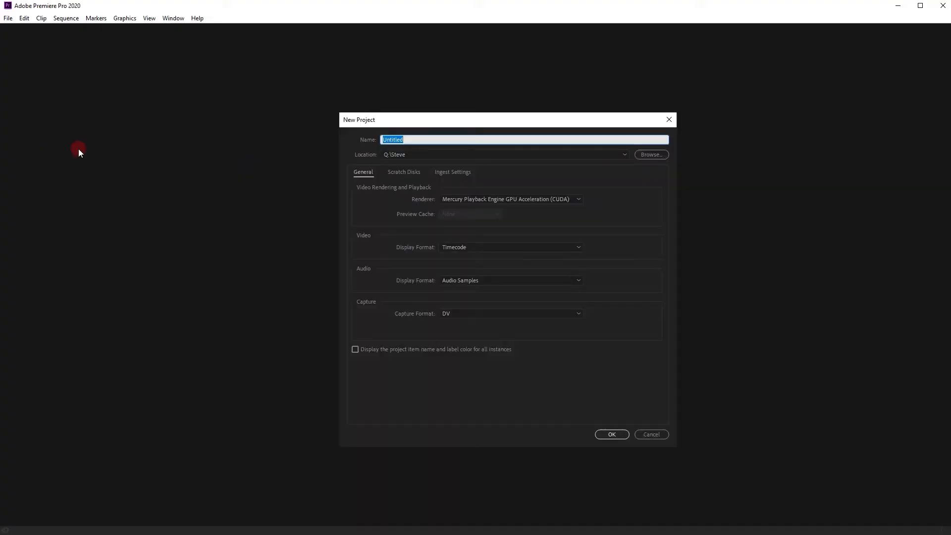
pyautogui.write('Go Pro First Video')
pyautogui.click(651, 154)
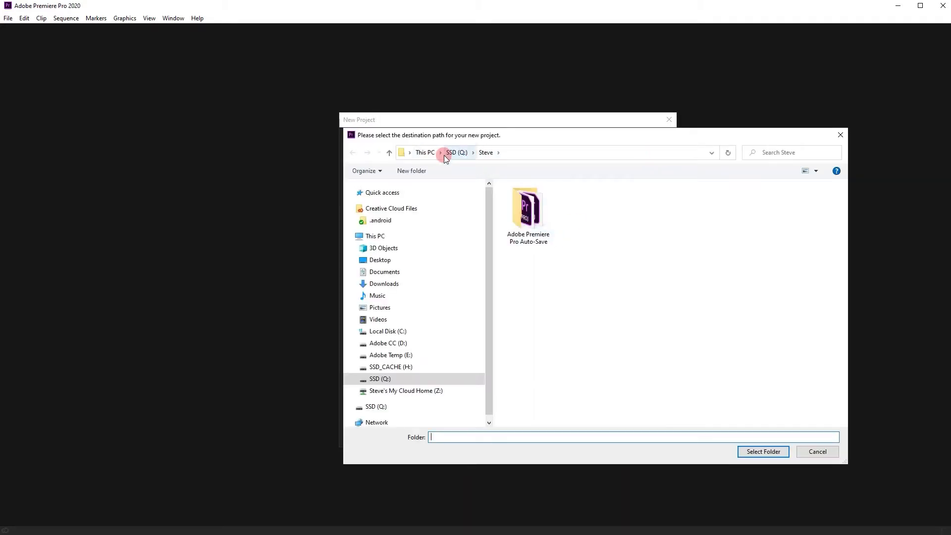
pyautogui.click(762, 451)
pyautogui.click(575, 281)
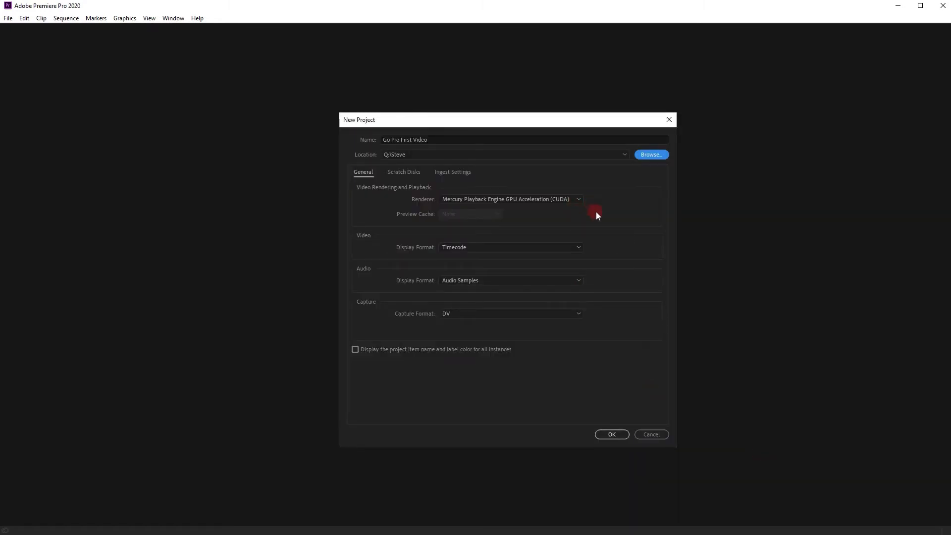
pyautogui.click(574, 199)
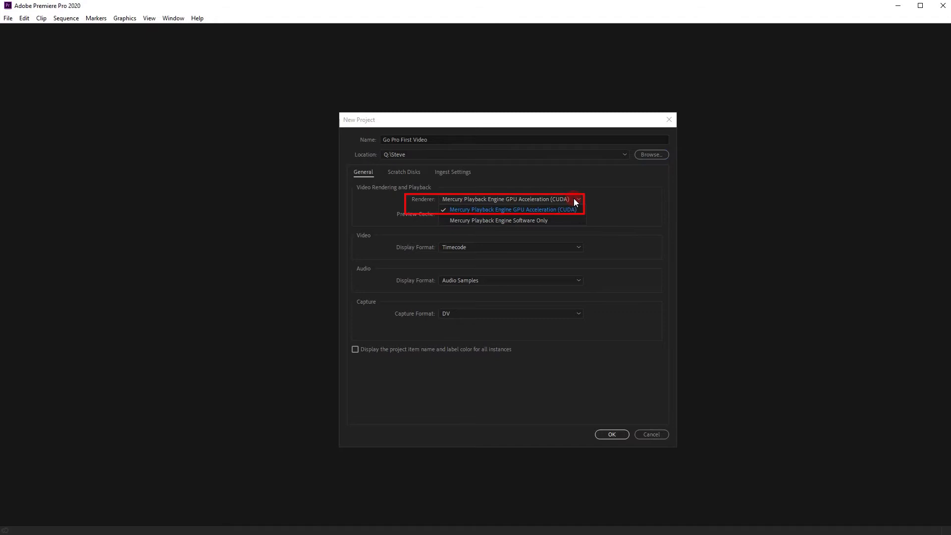
pyautogui.click(632, 231)
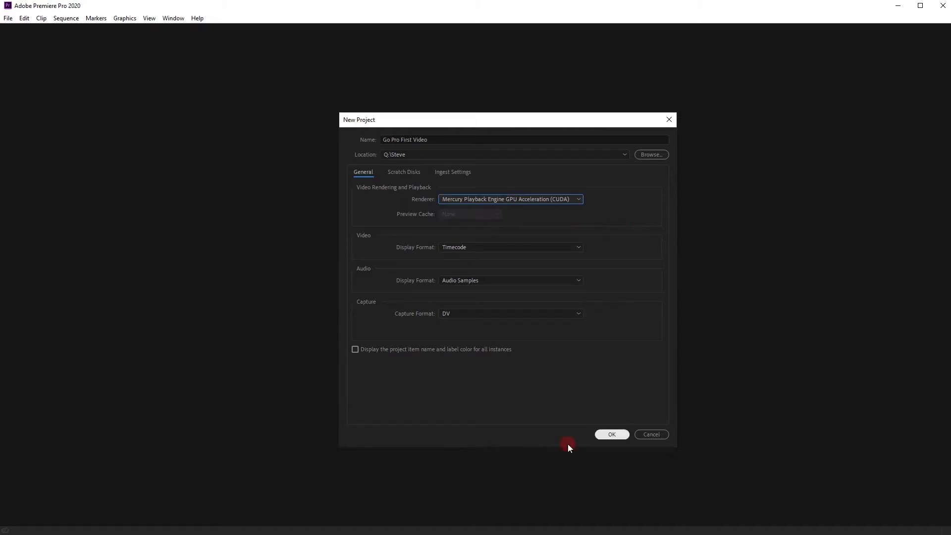
pyautogui.click(606, 434)
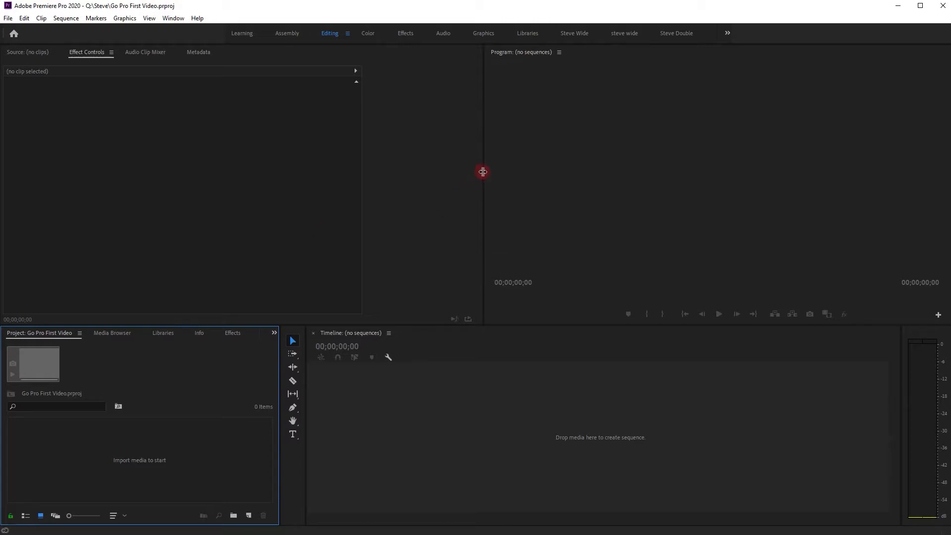
# Step: Adjust the workspace panel sizes, slightly widening the source area and timeline and narrowing the Effect Controls property column
pyautogui.moveTo(483, 172)
pyautogui.mouseDown()
pyautogui.moveTo(416, 172)
pyautogui.moveTo(492, 168)
pyautogui.mouseUp()
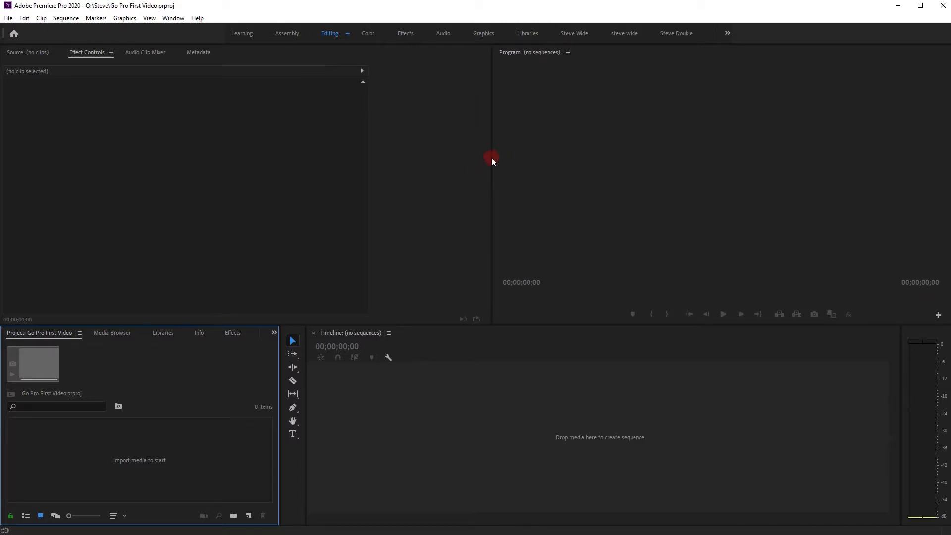
pyautogui.moveTo(367, 170); pyautogui.dragTo(327, 184)
pyautogui.moveTo(399, 325); pyautogui.dragTo(396, 265)
pyautogui.moveTo(395, 300); pyautogui.dragTo(395, 323)
pyautogui.moveTo(905, 392); pyautogui.dragTo(919, 388)
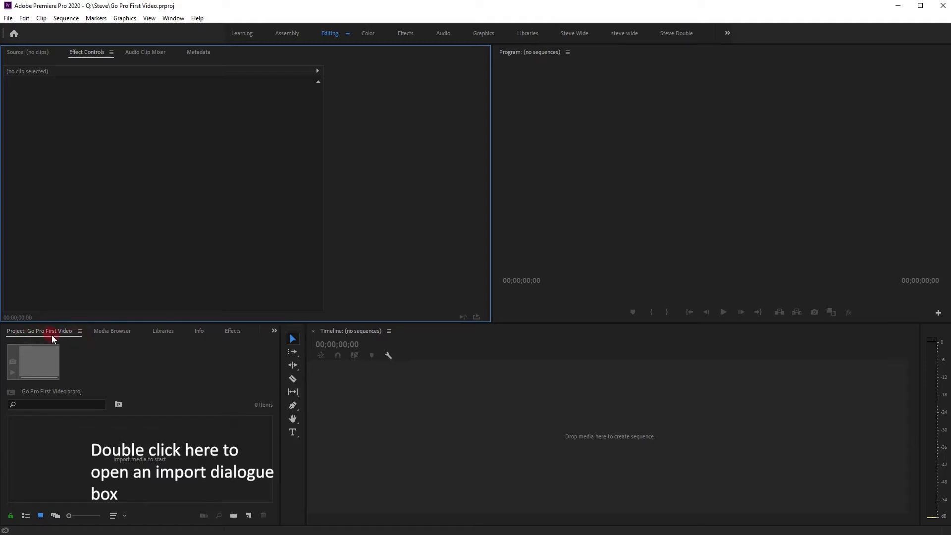
# Step: Import the eight clips DJI_0501.MP4 through DJI_0508.MP4 from File Explorer into the project
pyautogui.click(212, 451)
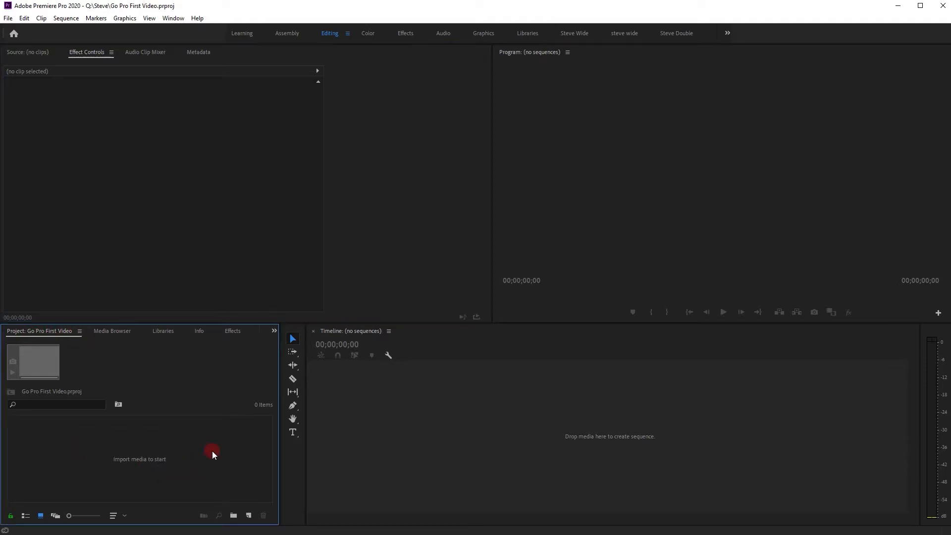
pyautogui.hotkey('alt', 'Tab')
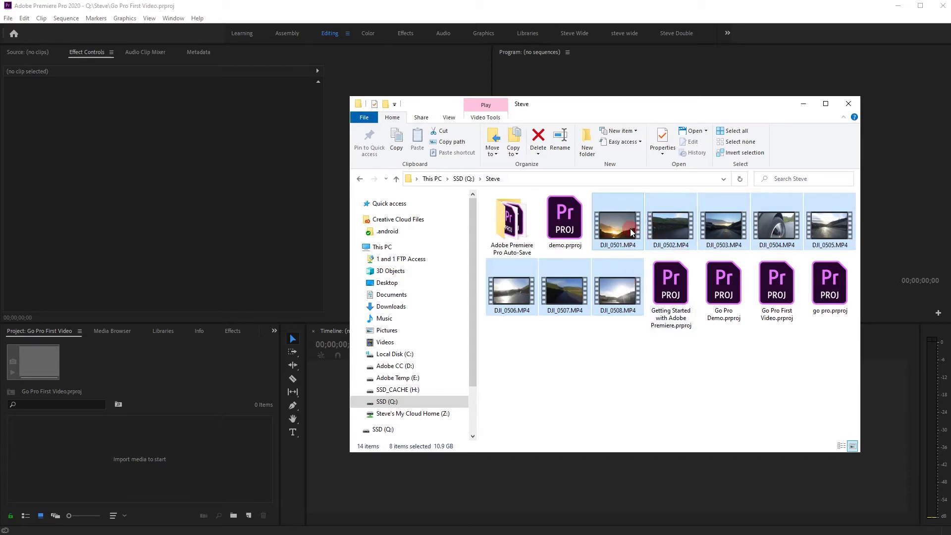
pyautogui.moveTo(629, 228); pyautogui.dragTo(203, 456)
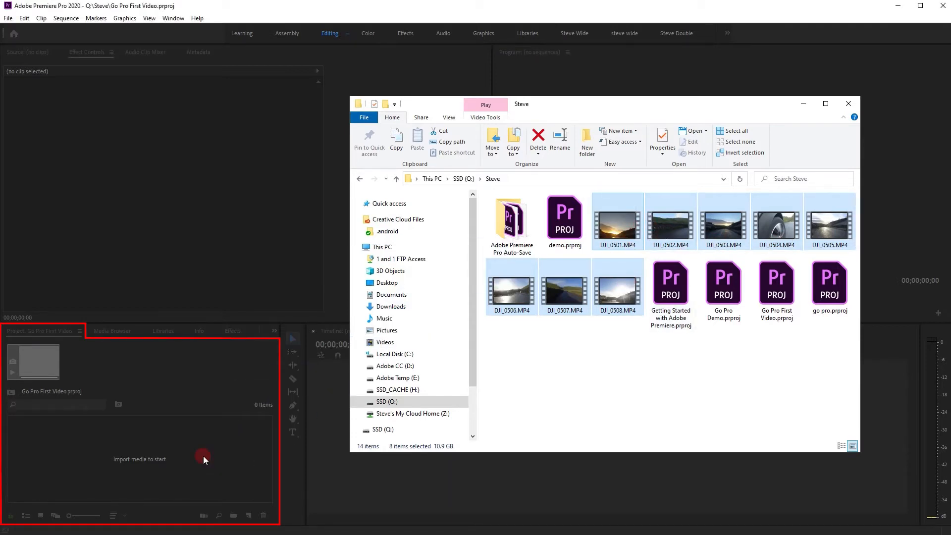
pyautogui.click(227, 479)
pyautogui.moveTo(268, 476); pyautogui.dragTo(276, 434)
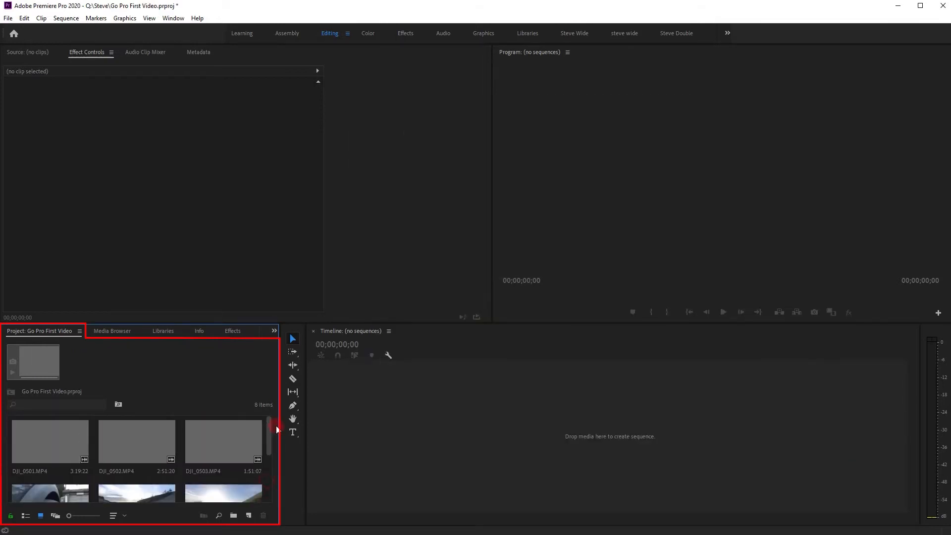
# Step: Show the project items as a list and create a new bin named Footage
pyautogui.click(23, 516)
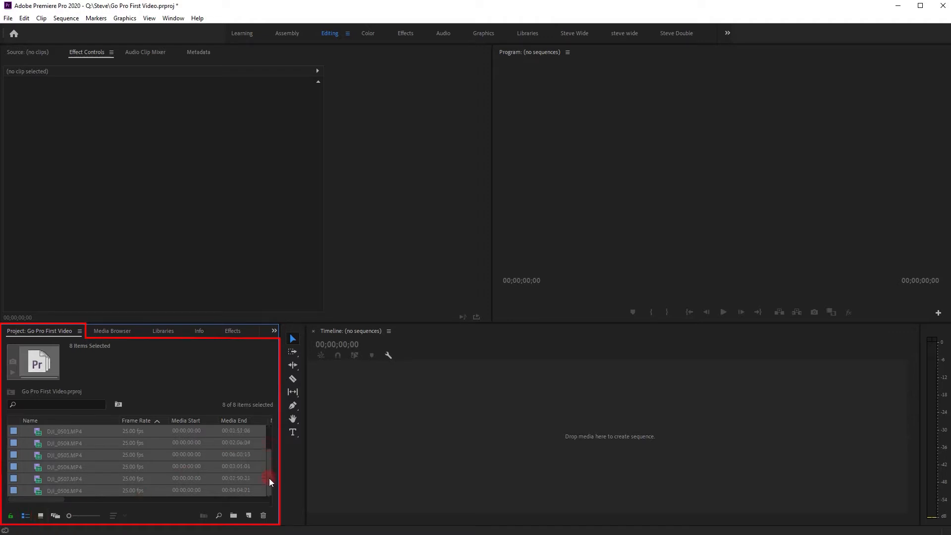
pyautogui.click(234, 517)
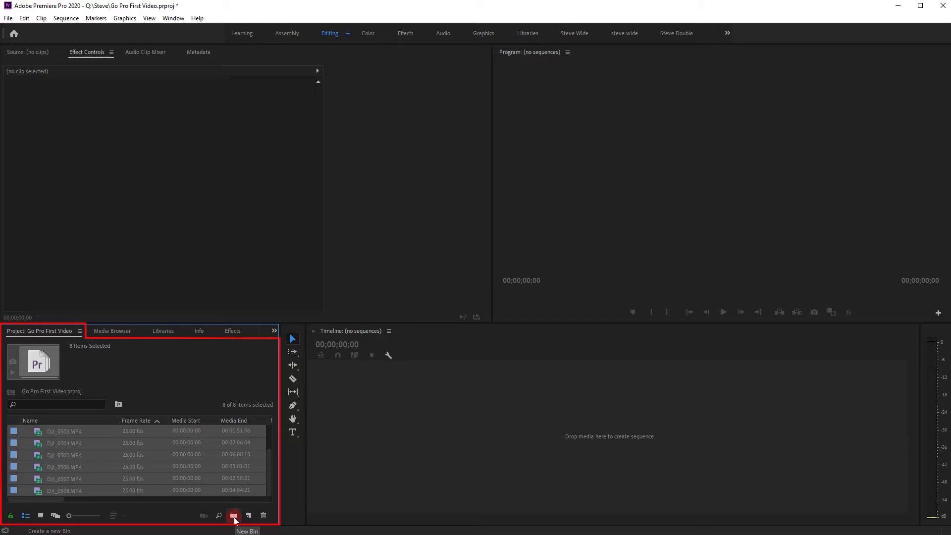
pyautogui.press('BackSpace')
pyautogui.write('Footag')
# Step: Move all clips from DJI_0501.MP4 to DJI_0508.MP4 into the Footage bin and collapse it
pyautogui.click(81, 444)
pyautogui.scroll(-2, 82, 467)
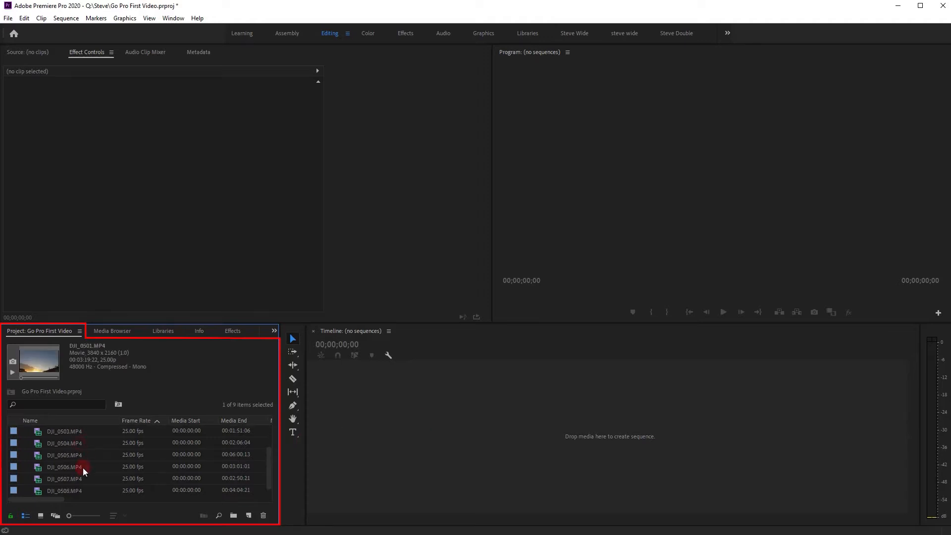
pyautogui.keyDown('shift'); pyautogui.click(68, 489); pyautogui.keyUp('shift')
pyautogui.moveTo(68, 489); pyautogui.dragTo(59, 432)
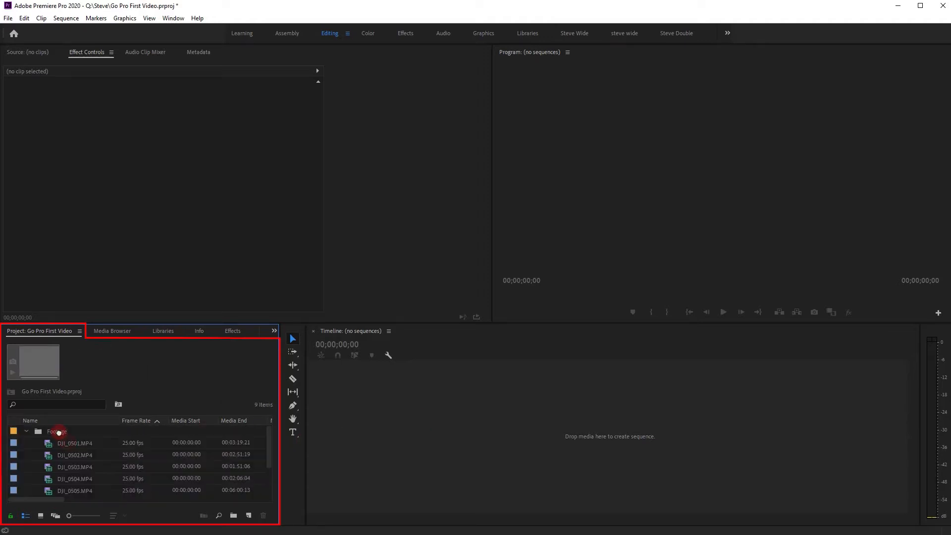
pyautogui.click(26, 432)
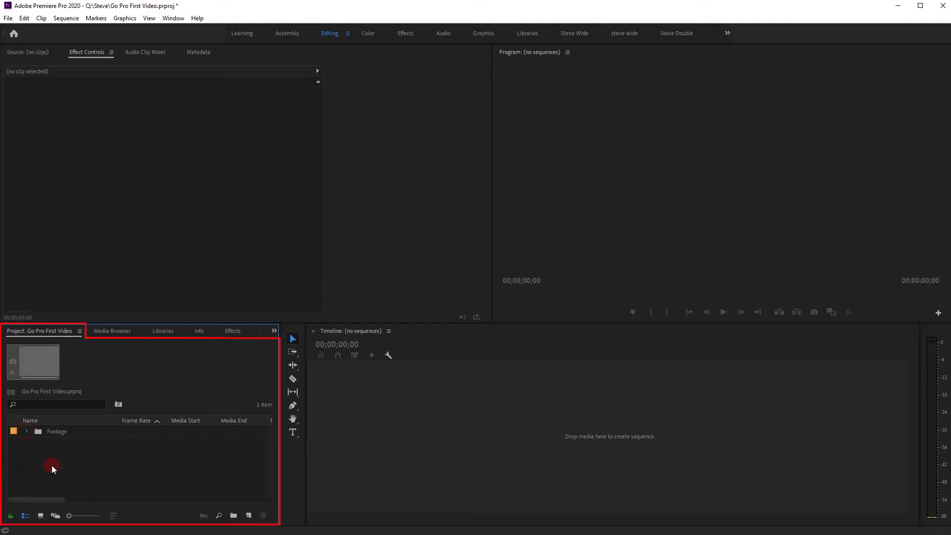
# Step: Create a second bin named Audio in the project
pyautogui.click(233, 515)
pyautogui.write('Audio')
pyautogui.press('Tab')
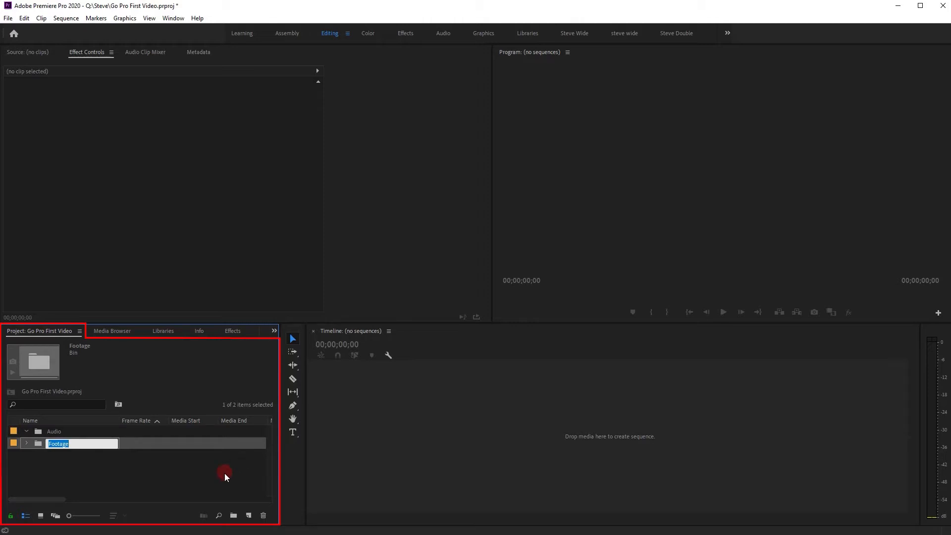
pyautogui.click(233, 471)
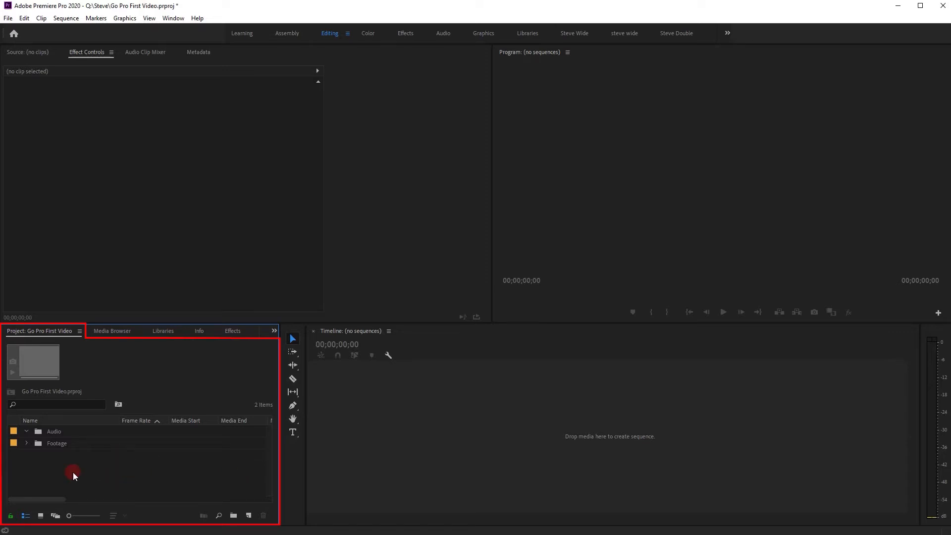
# Step: Switch the project items to icon view and open the Footage bin to show its clips as thumbnails
pyautogui.click(27, 444)
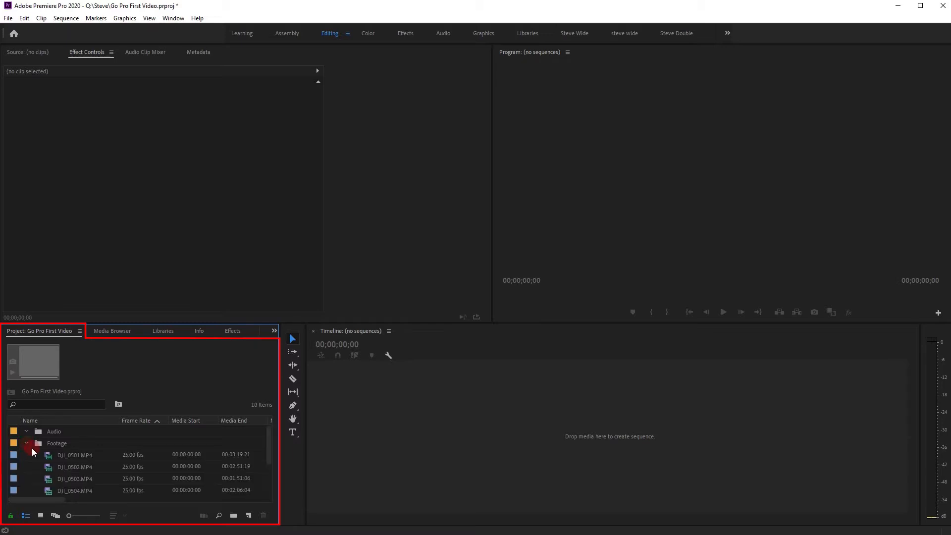
pyautogui.click(61, 443)
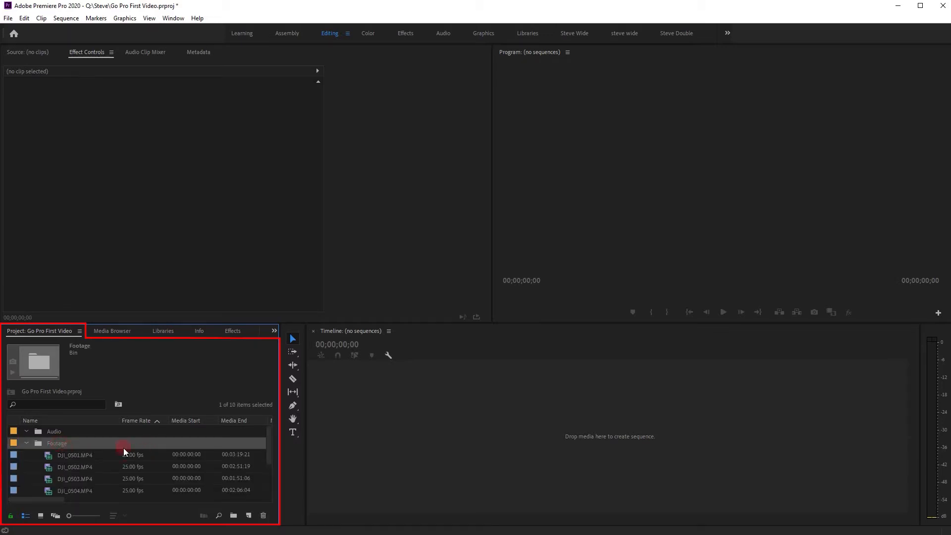
pyautogui.click(41, 515)
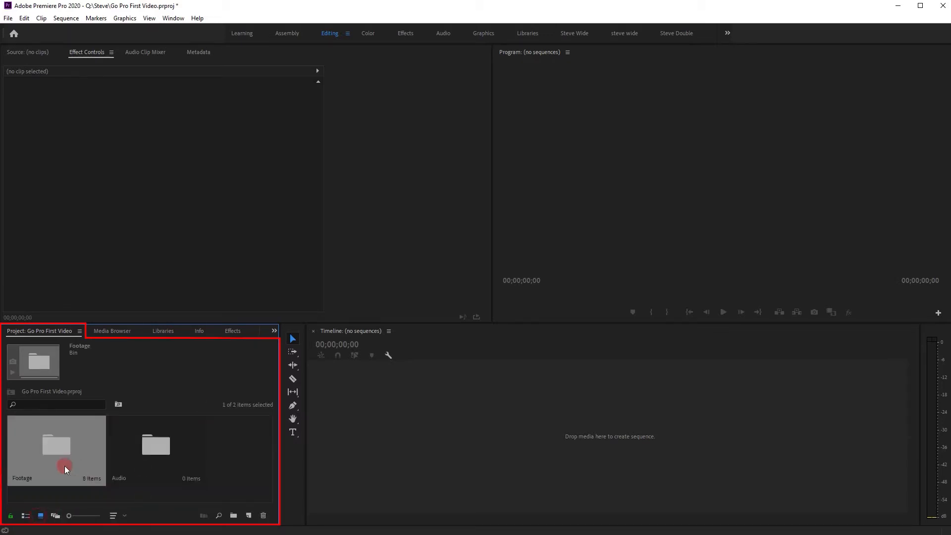
pyautogui.doubleClick(60, 444)
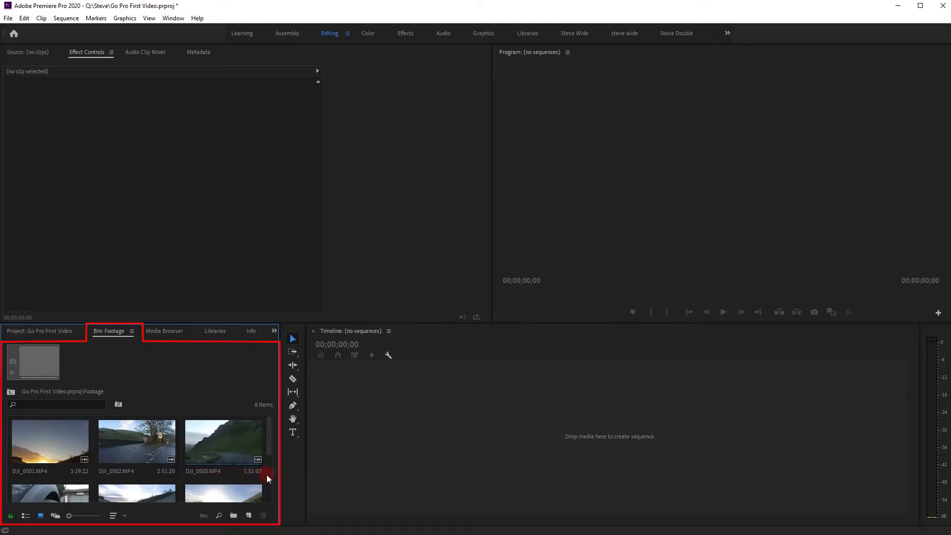
pyautogui.moveTo(220, 449); pyautogui.dragTo(462, 464)
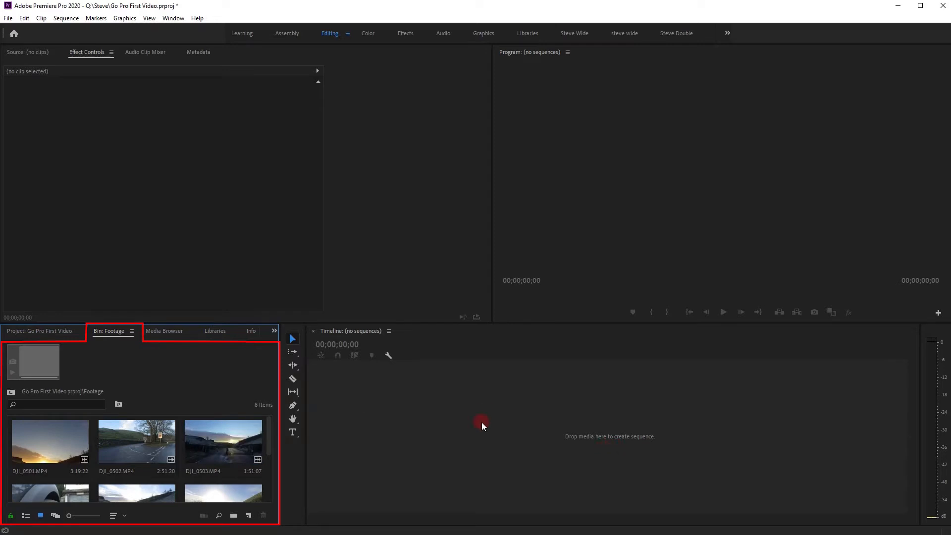
pyautogui.moveTo(419, 429); pyautogui.dragTo(488, 440)
pyautogui.moveTo(120, 443); pyautogui.dragTo(462, 435)
pyautogui.moveTo(343, 435); pyautogui.dragTo(312, 114)
# Step: Open DJI_0503.MP4 in the Source monitor and keep that clip selected in the Footage bin
pyautogui.doubleClick(224, 442)
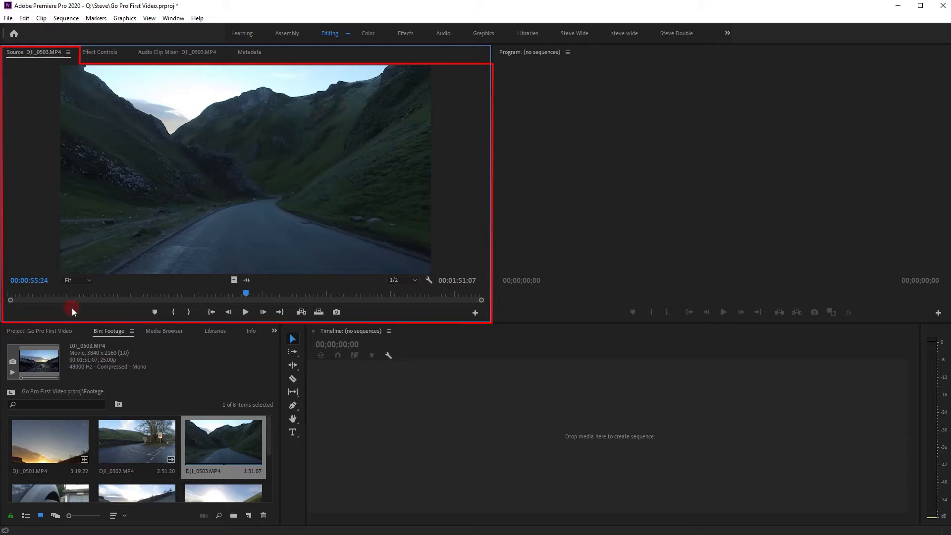
pyautogui.click(230, 445)
pyautogui.click(142, 453)
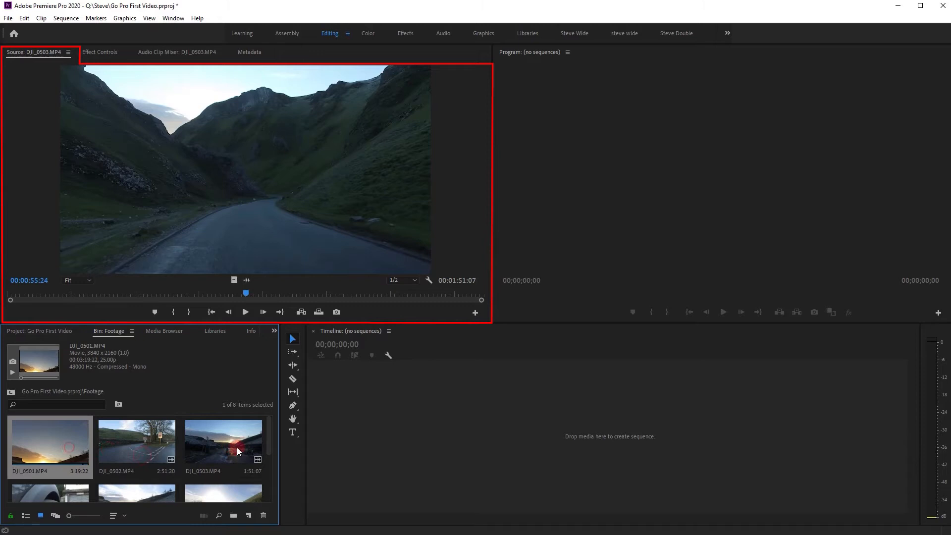
pyautogui.click(225, 448)
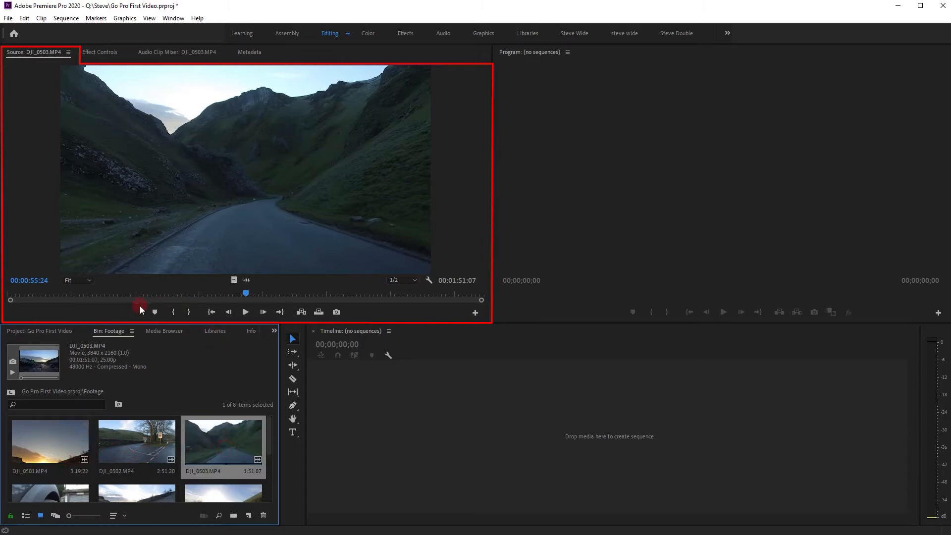
# Step: Mark an in point at the start of DJI_0503.MP4 and an out point at 00:00:08:08
pyautogui.moveTo(19, 293); pyautogui.dragTo(2, 294)
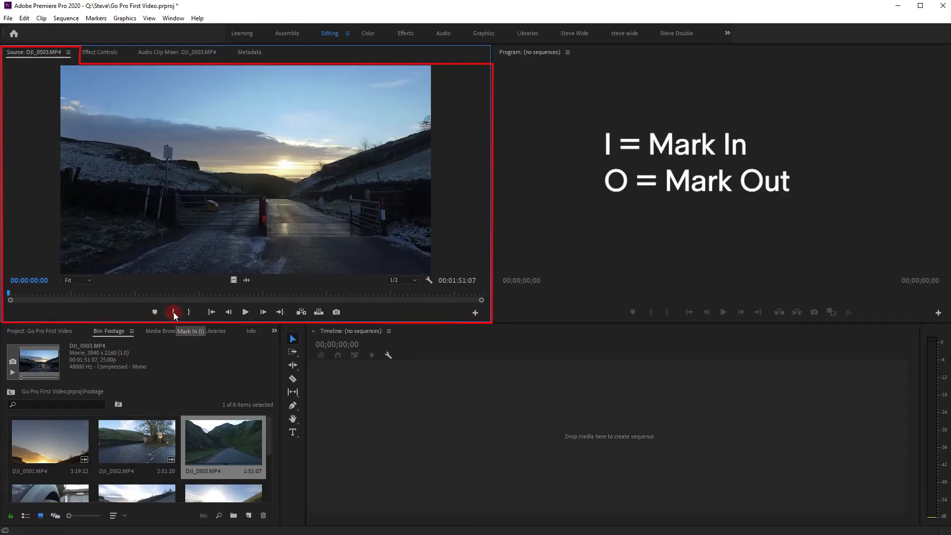
pyautogui.click(174, 312)
pyautogui.click(254, 312)
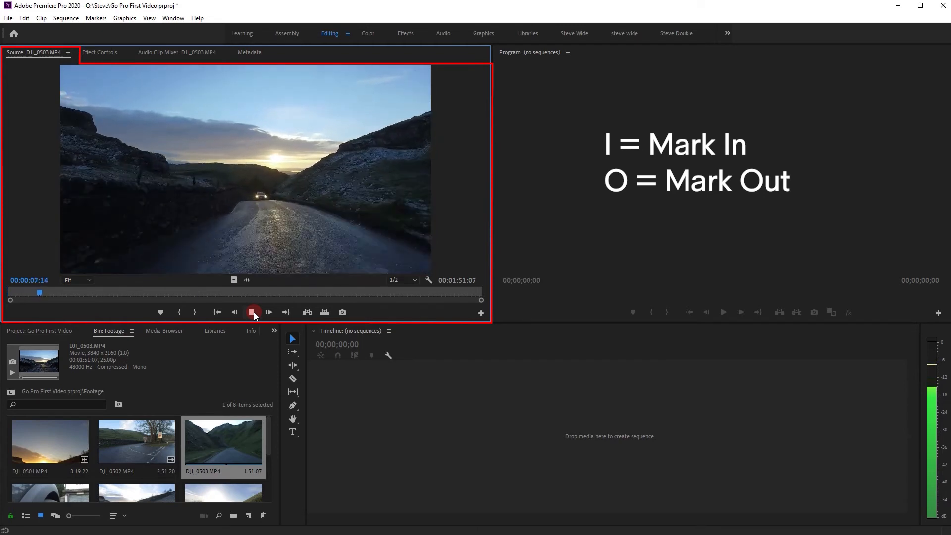
pyautogui.click(253, 312)
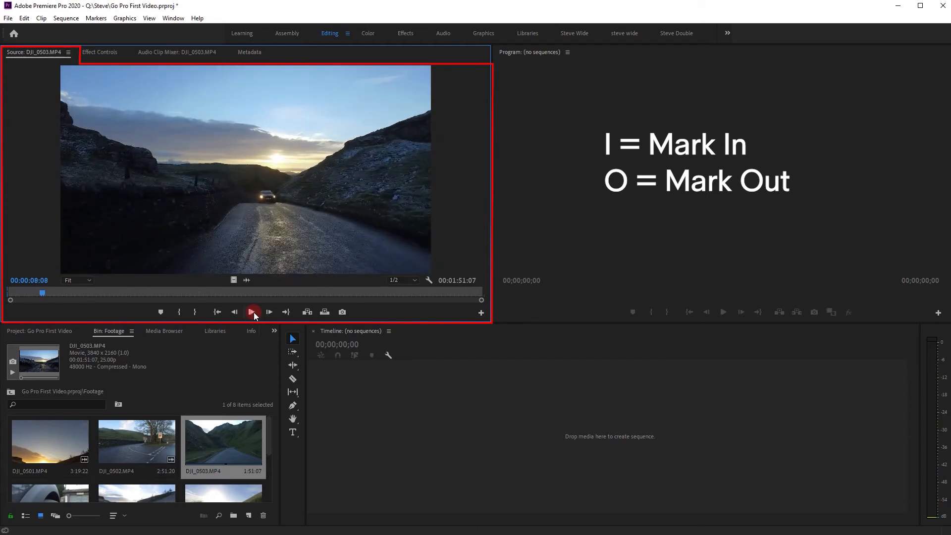
pyautogui.click(194, 312)
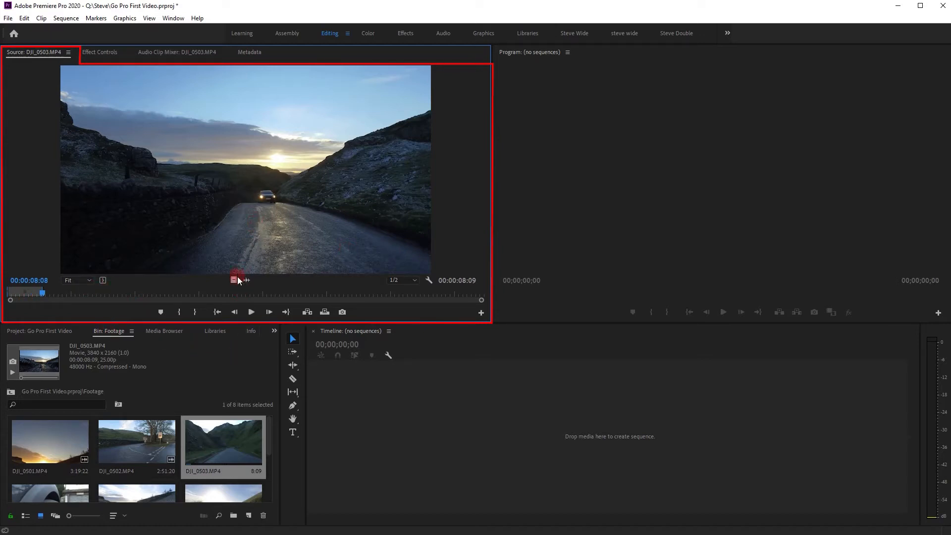
# Step: Create a sequence from only the video of the marked DJI_0503.MP4 range, and append the same range with audio directly after it
pyautogui.moveTo(235, 282); pyautogui.dragTo(325, 229)
pyautogui.moveTo(241, 282); pyautogui.dragTo(323, 436)
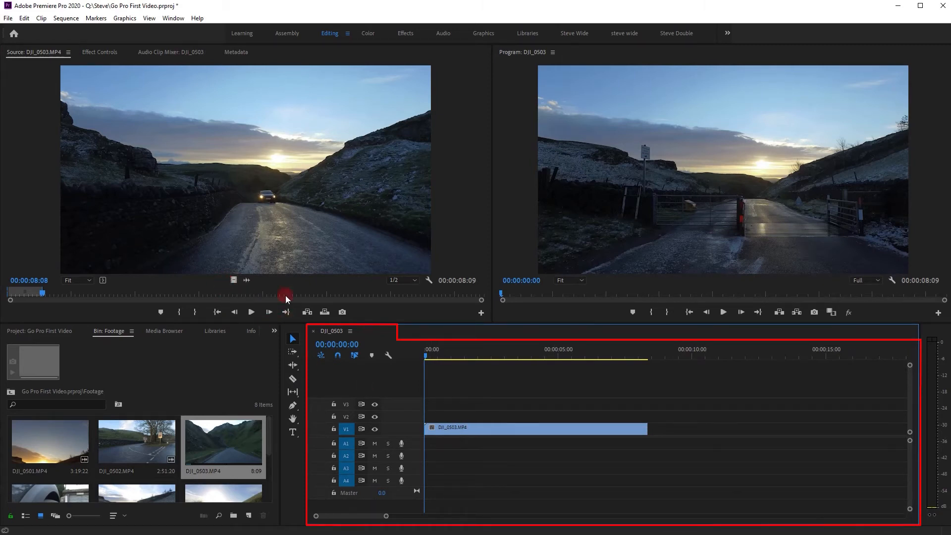
pyautogui.moveTo(259, 218); pyautogui.dragTo(652, 439)
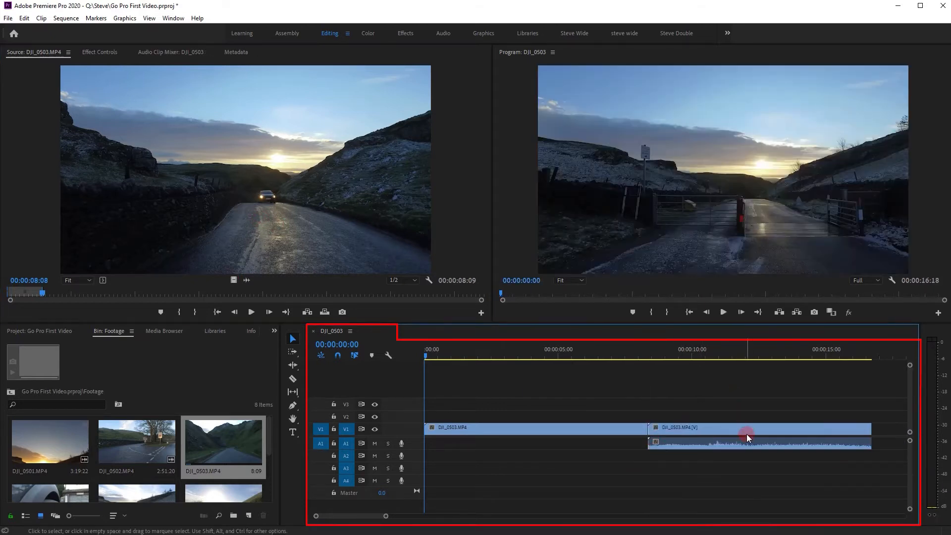
# Step: Unlink the video and audio of the second DJI_0503.MP4 clip in the sequence, and delete its audio
pyautogui.click(734, 429)
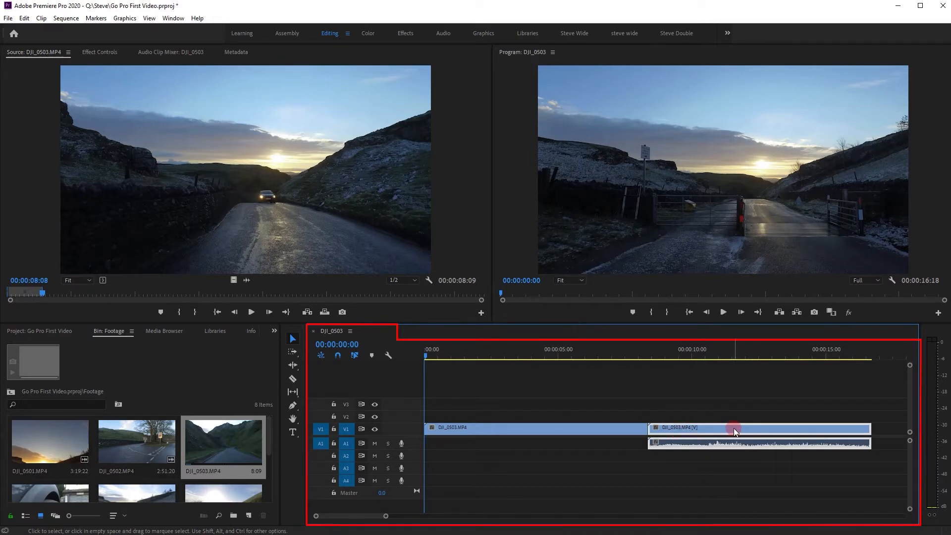
pyautogui.rightClick(734, 429)
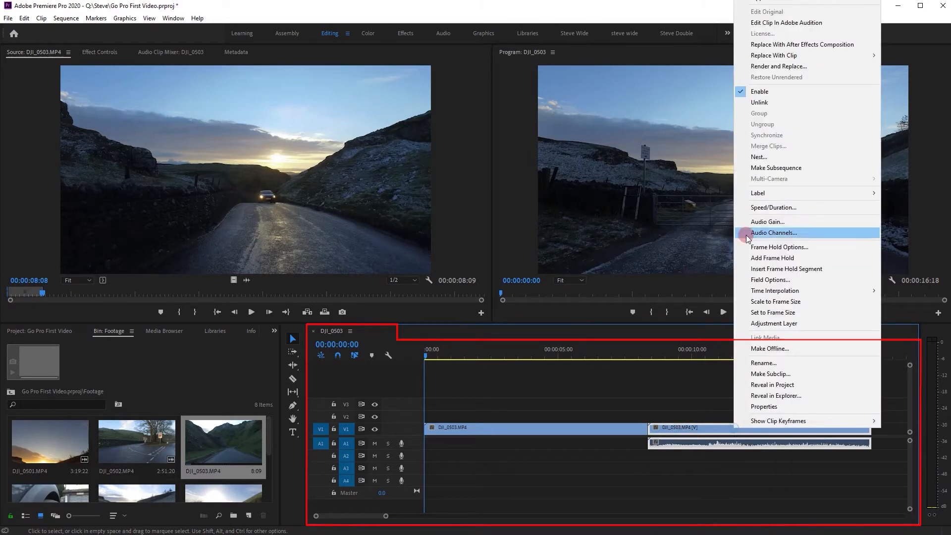
pyautogui.click(768, 103)
pyautogui.click(746, 444)
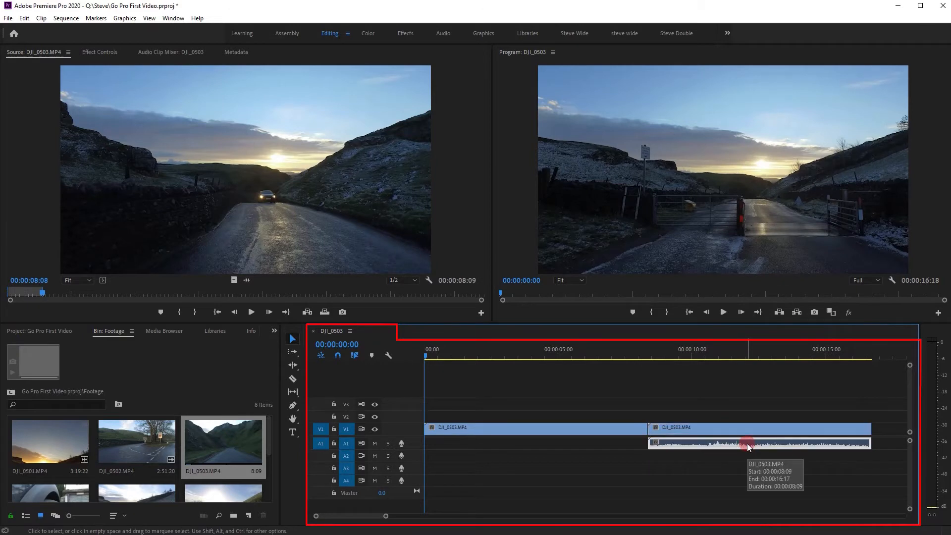
pyautogui.press('Delete')
# Step: Delete the remaining video part of the second DJI_0503.MP4 clip, keeping track A1 unmuted
pyautogui.click(373, 444)
pyautogui.click(374, 443)
pyautogui.click(773, 426)
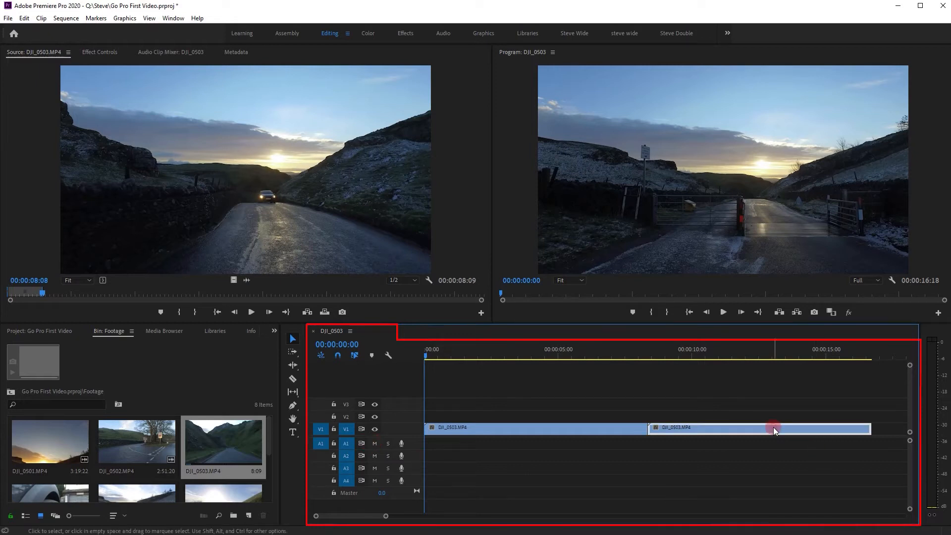
pyautogui.press('Delete')
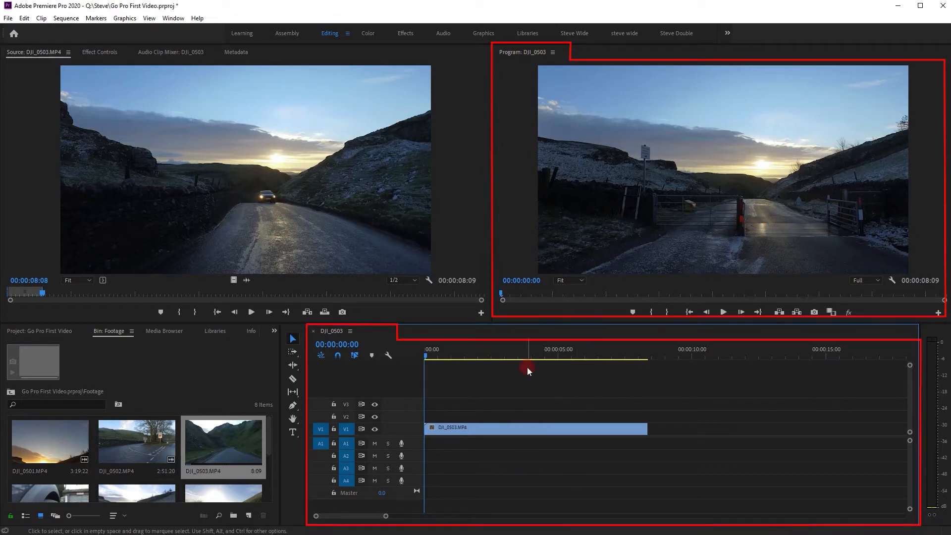
pyautogui.click(677, 209)
pyautogui.click(731, 420)
pyautogui.click(329, 237)
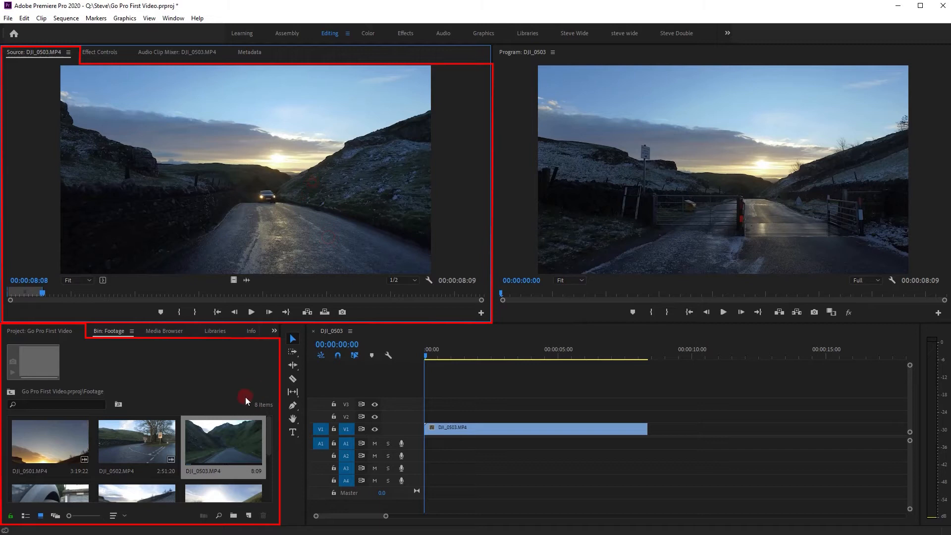
pyautogui.click(226, 440)
pyautogui.click(296, 219)
pyautogui.click(772, 196)
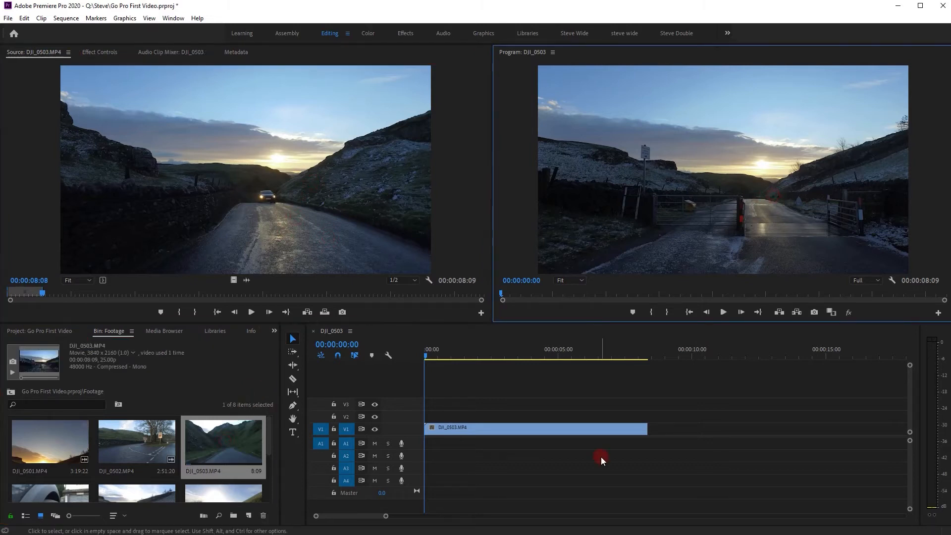
# Step: Play the sequence to 00:00:05:22 and set the Program monitor's playback resolution to 1/2
pyautogui.click(723, 312)
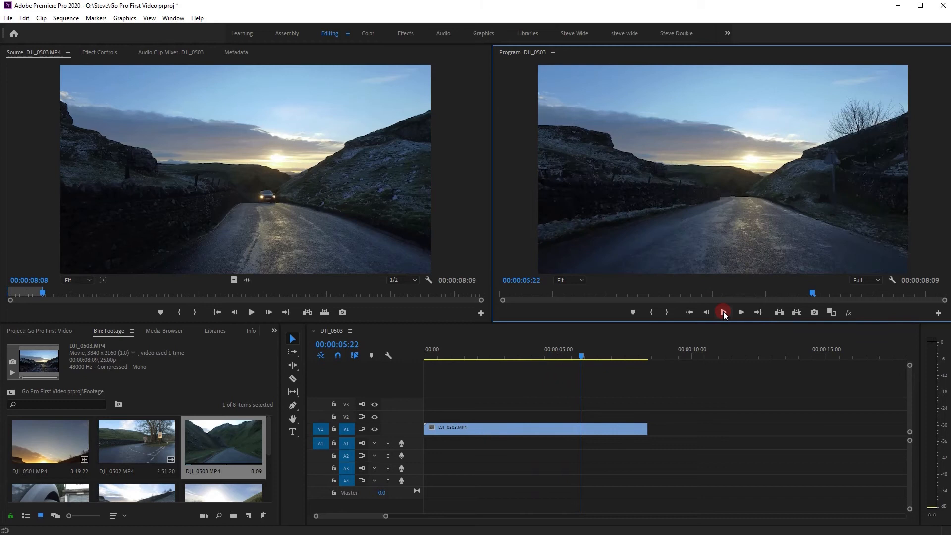
pyautogui.click(868, 280)
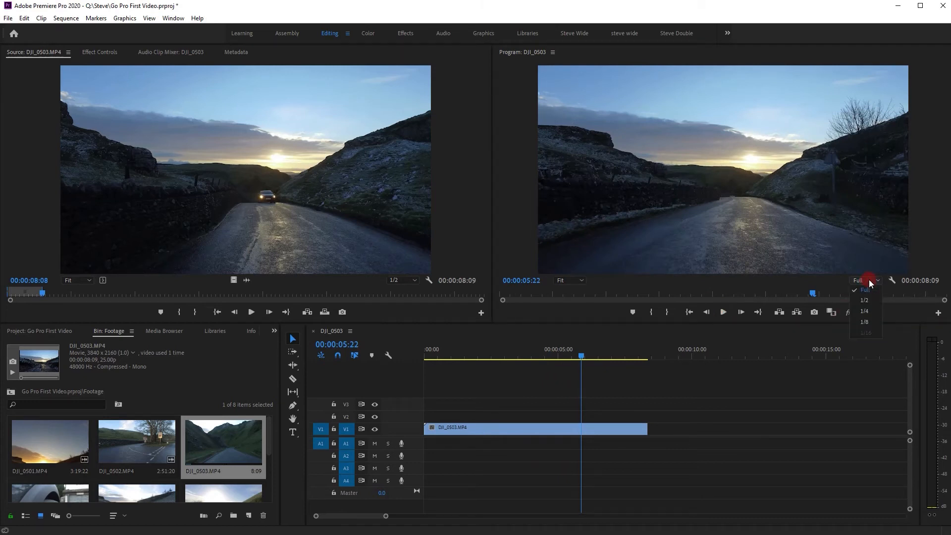
pyautogui.click(765, 285)
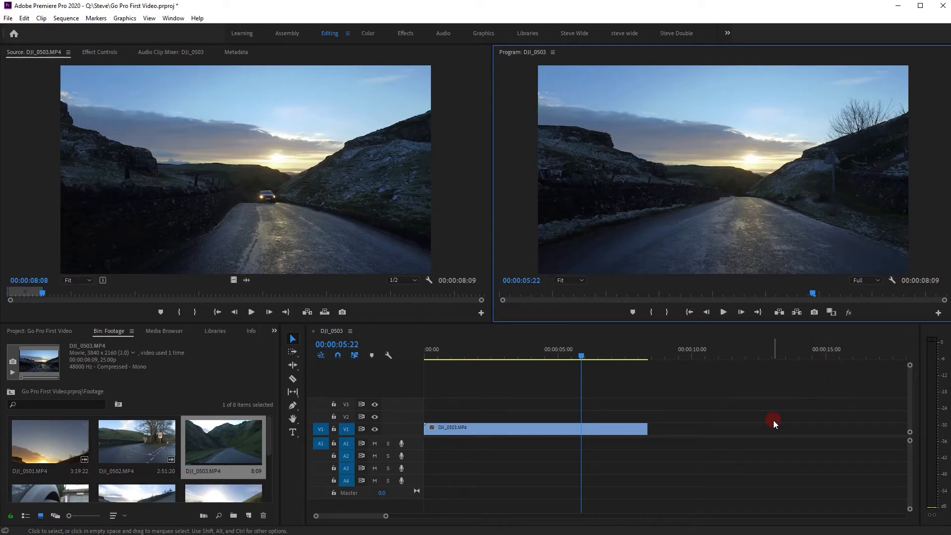
pyautogui.click(875, 280)
pyautogui.click(864, 299)
# Step: Try the Program monitor's zoom level at 50%, 25% and 10%, and set it back to Fit
pyautogui.click(581, 279)
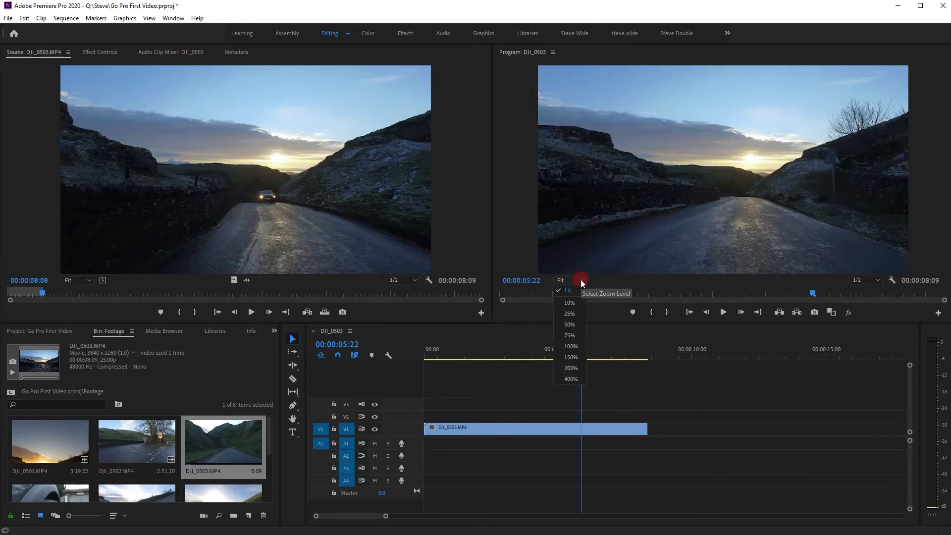
pyautogui.click(567, 326)
pyautogui.click(572, 280)
pyautogui.click(574, 312)
pyautogui.click(579, 282)
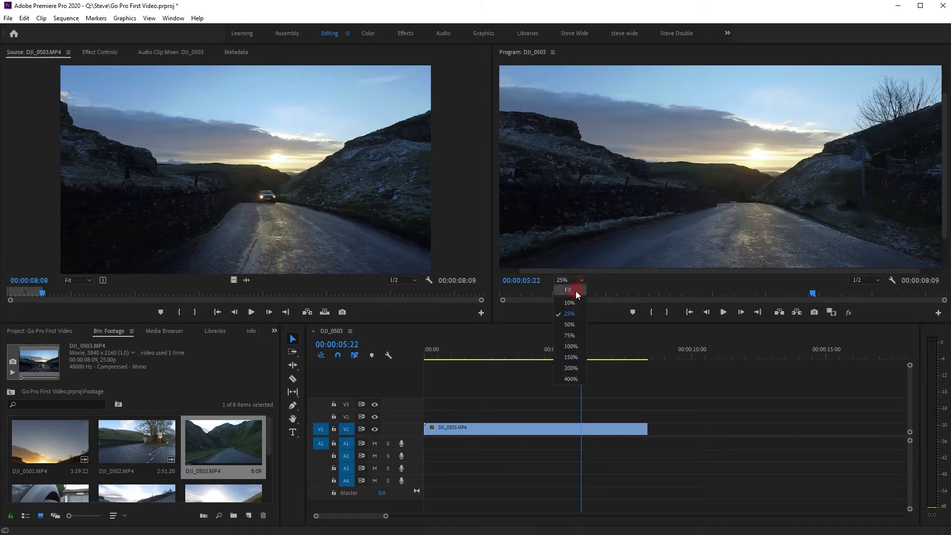
pyautogui.click(569, 302)
pyautogui.click(579, 281)
pyautogui.click(575, 290)
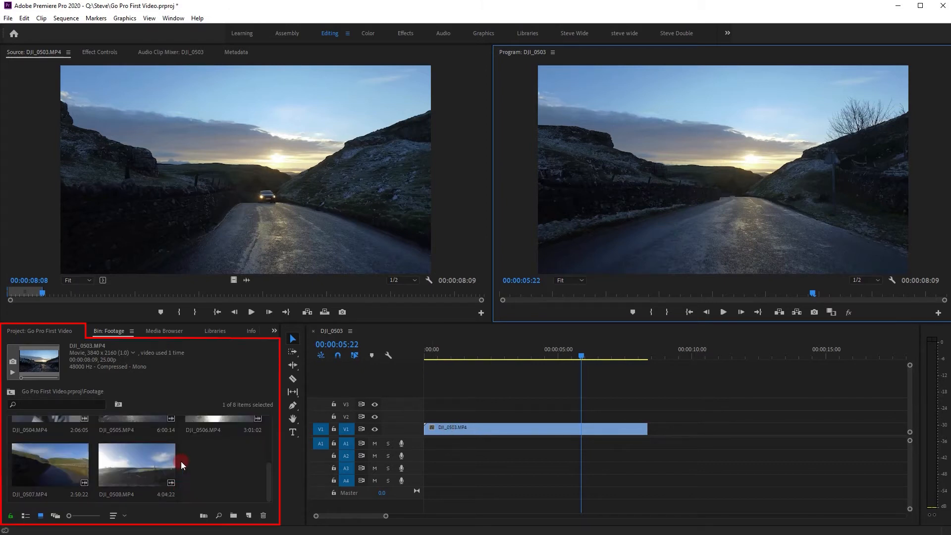
# Step: Open DJI_0504.MP4 in the Source monitor and mark an in point at 00:00:30:24 and an out point at 00:00:35:08
pyautogui.scroll(-2, 180, 461)
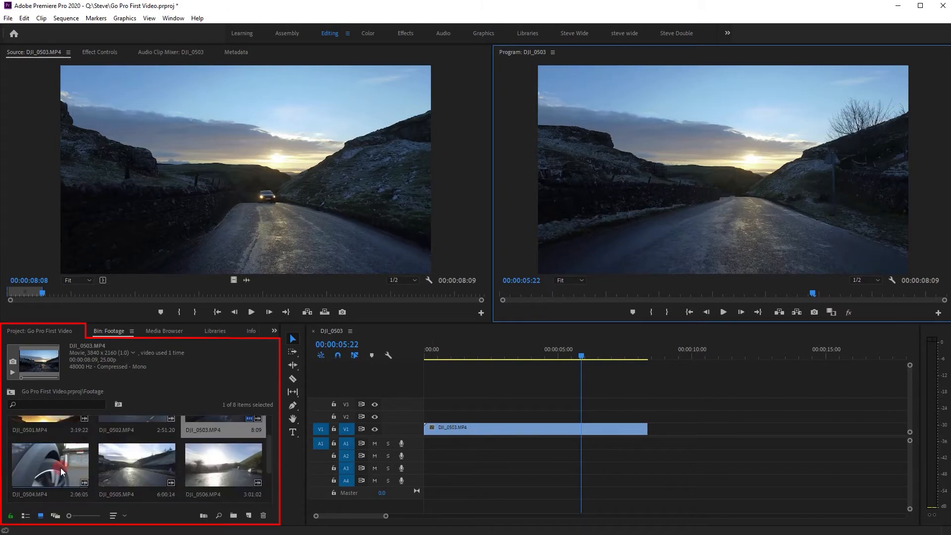
pyautogui.doubleClick(58, 468)
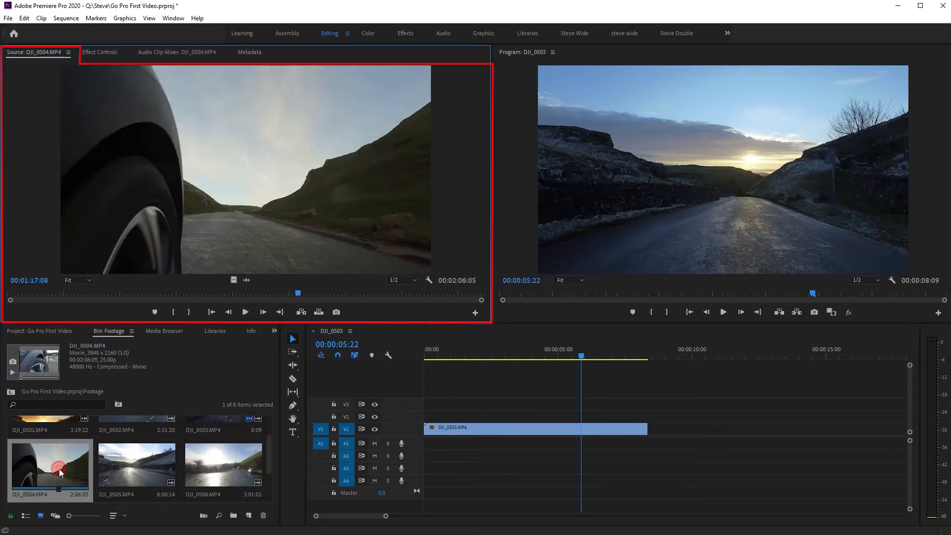
pyautogui.click(123, 294)
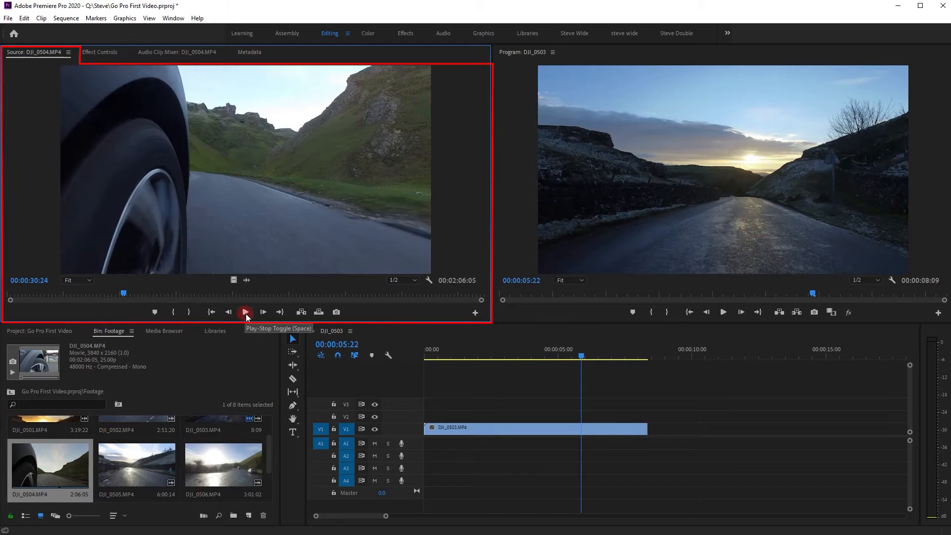
pyautogui.click(174, 317)
pyautogui.click(251, 313)
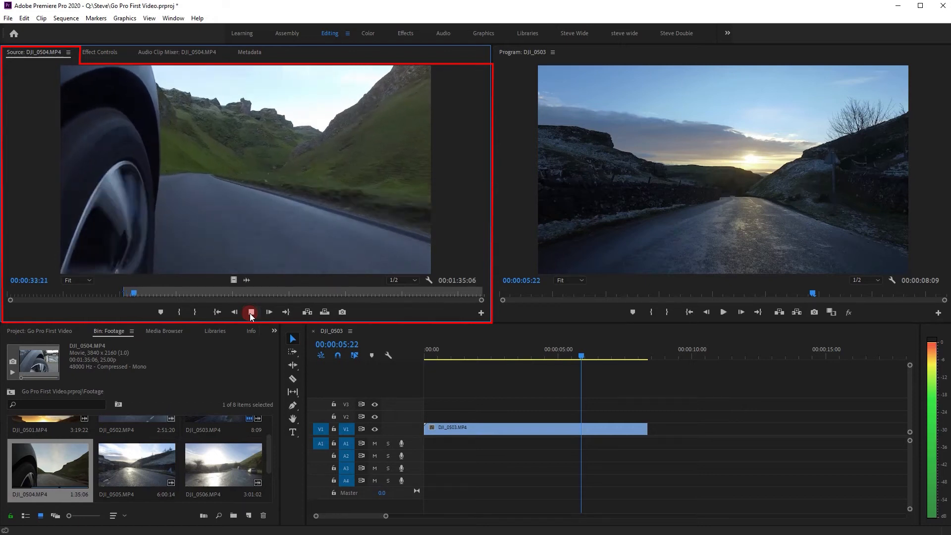
pyautogui.click(251, 313)
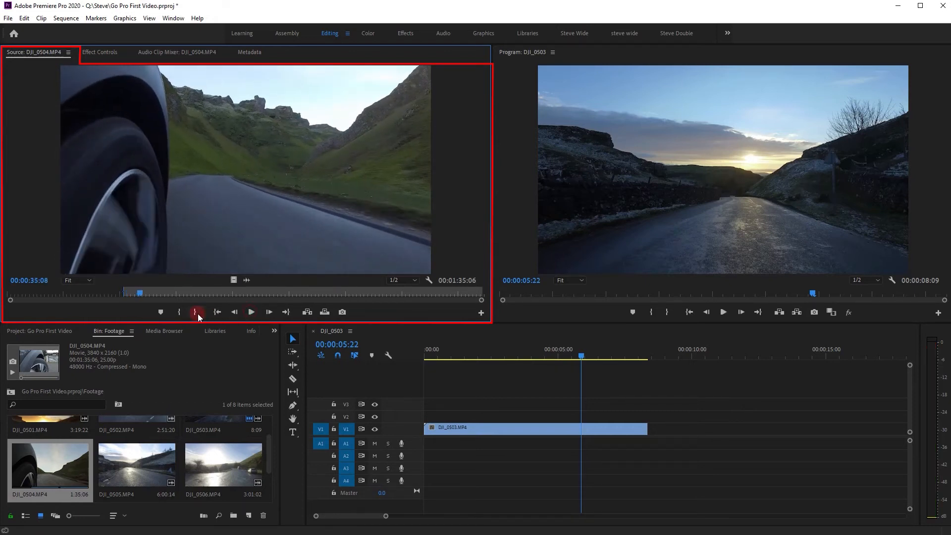
pyautogui.click(197, 314)
# Step: Append only the video of the marked DJI_0504.MP4 range after the DJI_0503.MP4 clip, and play across the cut to 00:00:09:24
pyautogui.moveTo(233, 280); pyautogui.dragTo(650, 430)
pyautogui.click(724, 313)
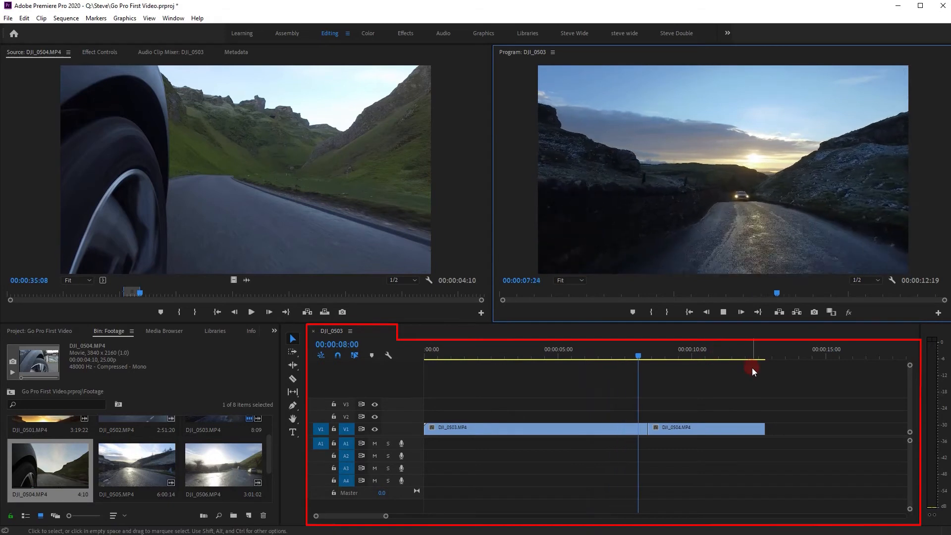
pyautogui.click(724, 312)
# Step: Open DJI_0507.MP4 from the Footage bin in the Source monitor and mark an out point at 00:02:19:12
pyautogui.click(254, 474)
pyautogui.moveTo(268, 454); pyautogui.dragTo(296, 492)
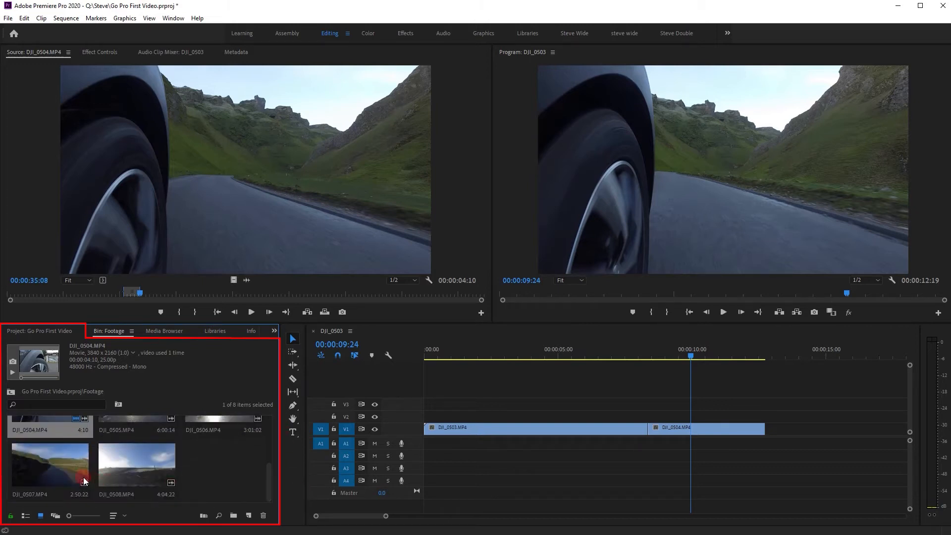
pyautogui.doubleClick(64, 465)
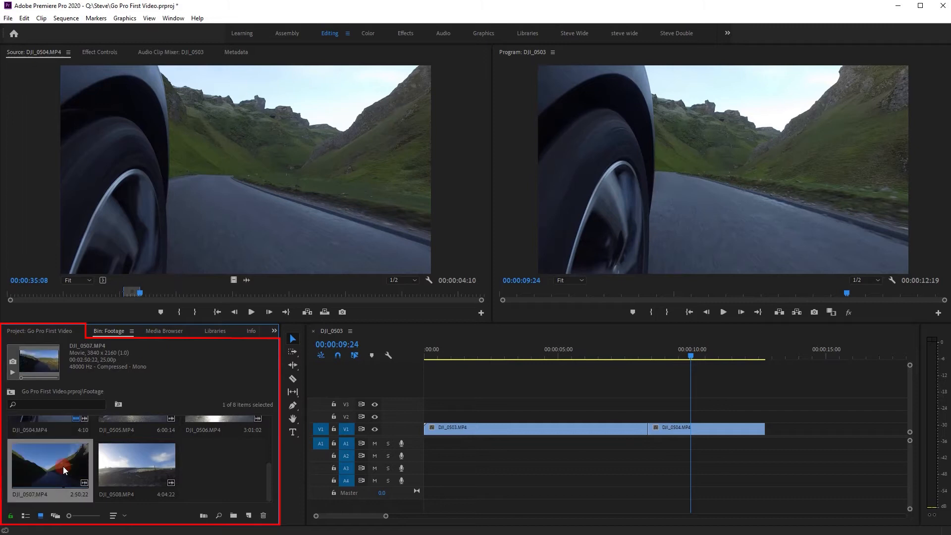
pyautogui.moveTo(386, 516); pyautogui.dragTo(605, 515)
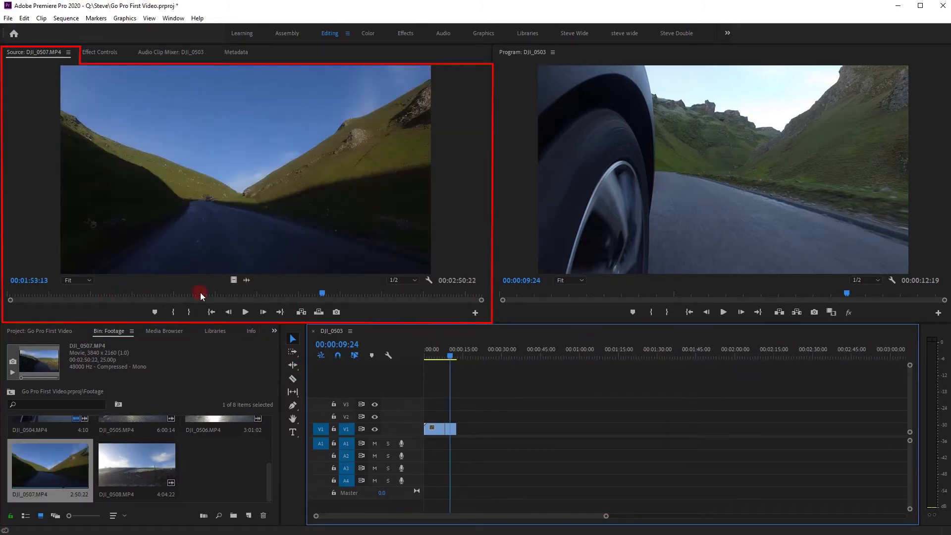
pyautogui.moveTo(346, 294); pyautogui.dragTo(396, 292)
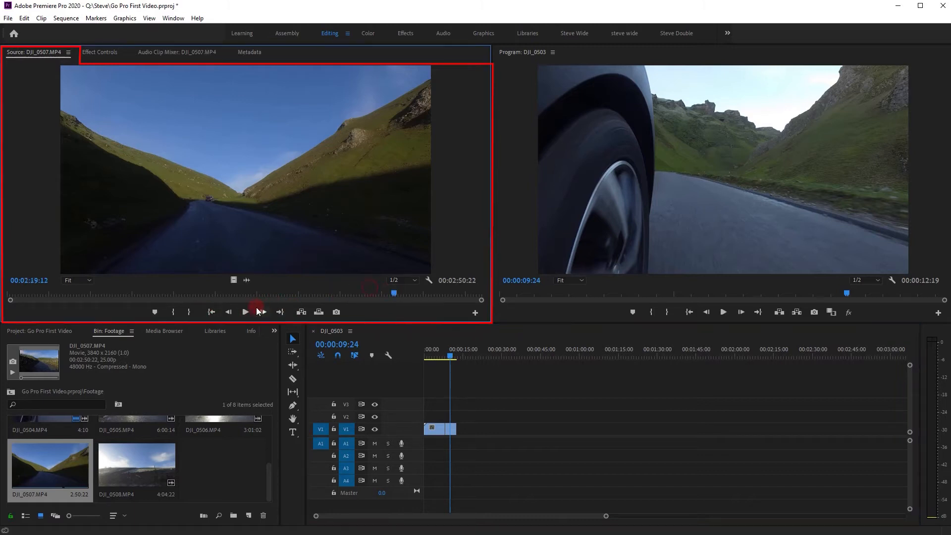
pyautogui.click(192, 312)
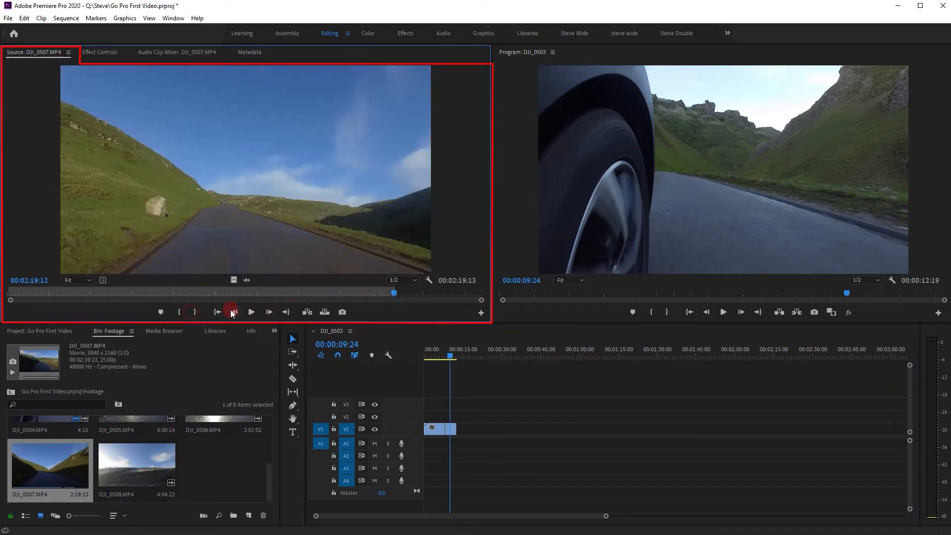
# Step: Open DJI_0505.MP4 in the Source monitor and mark an in point at 00:01:24:08 and an out point at 00:01:32:06
pyautogui.moveTo(267, 477); pyautogui.dragTo(266, 442)
pyautogui.doubleClick(133, 492)
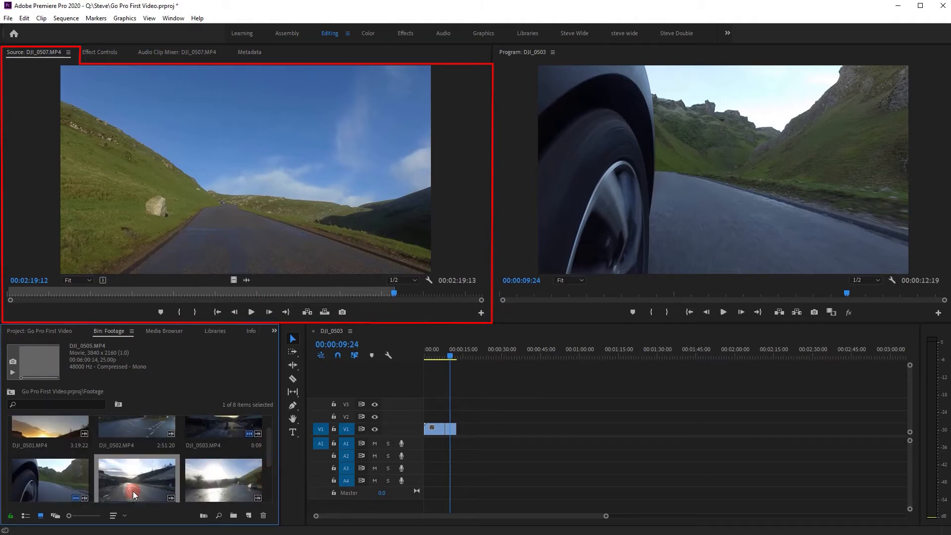
pyautogui.click(277, 302)
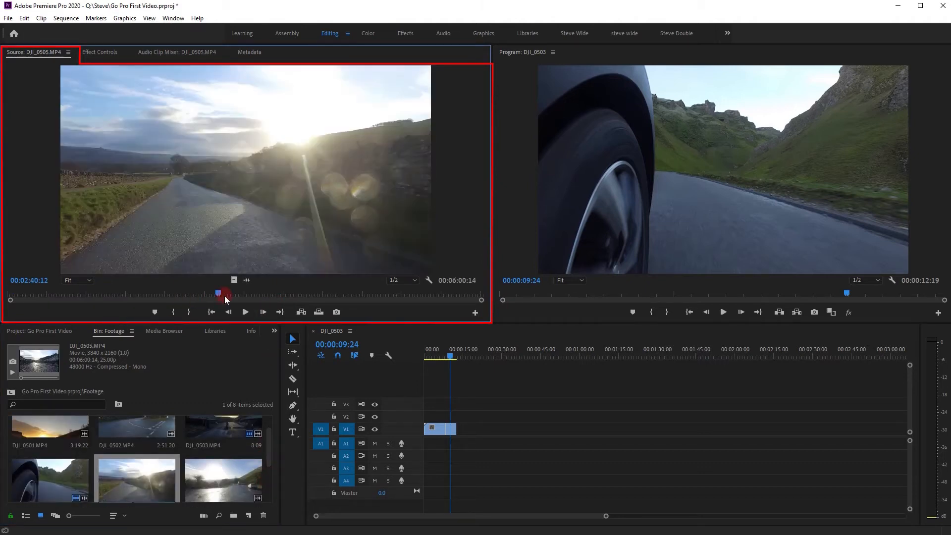
pyautogui.click(137, 292)
pyautogui.click(180, 313)
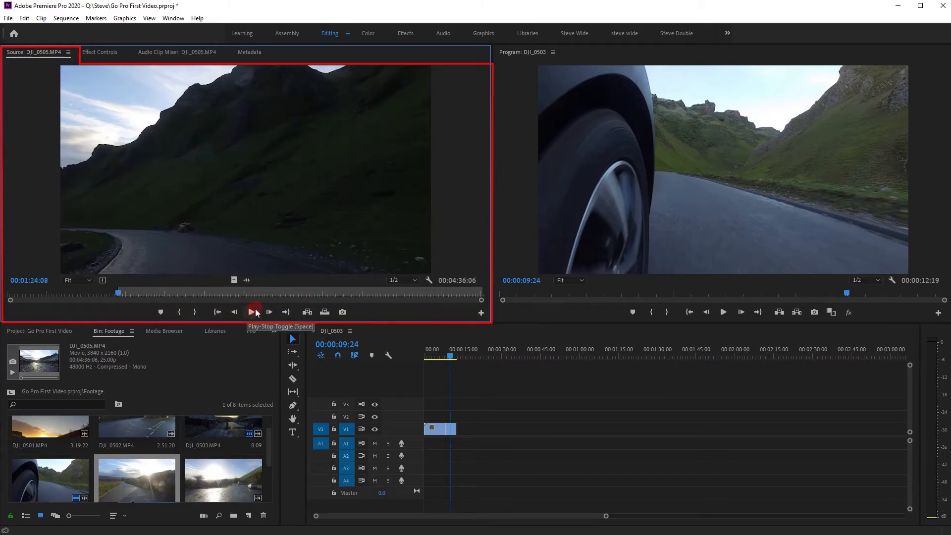
pyautogui.click(254, 311)
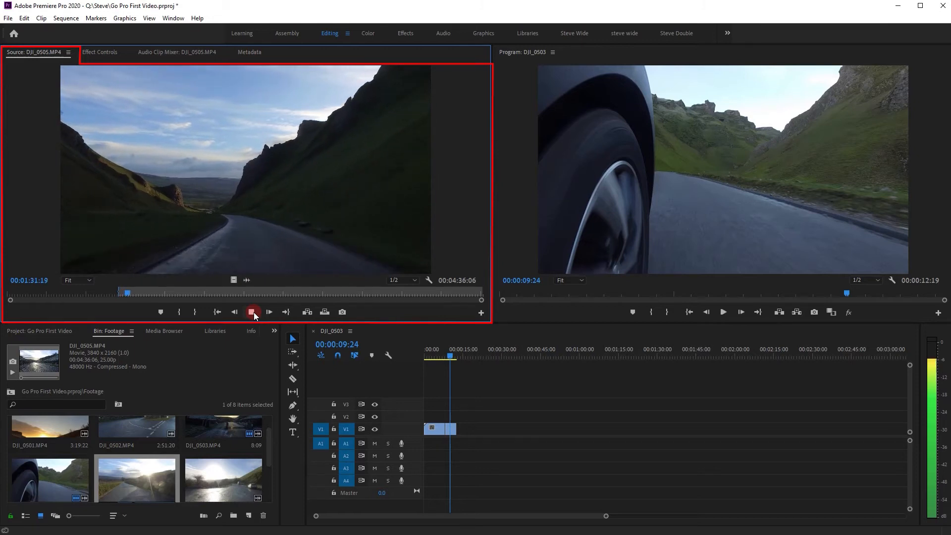
pyautogui.click(252, 311)
pyautogui.click(195, 311)
# Step: Append only the video of the marked DJI_0505.MP4 range after the DJI_0504.MP4 clip, and play the new clip to 00:00:17:17
pyautogui.moveTo(233, 279); pyautogui.dragTo(458, 429)
pyautogui.moveTo(461, 360); pyautogui.dragTo(455, 354)
pyautogui.click(706, 312)
pyautogui.click(723, 312)
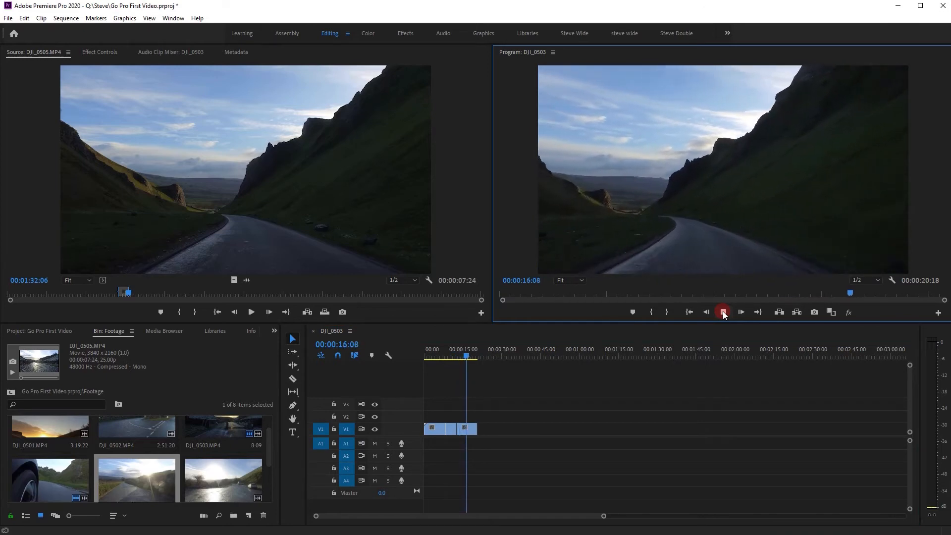
pyautogui.click(723, 312)
# Step: Extend the end of the DJI_0505.MP4 clip in the sequence by one frame, and move the playhead to 00:00:12:24
pyautogui.moveTo(604, 516); pyautogui.dragTo(509, 530)
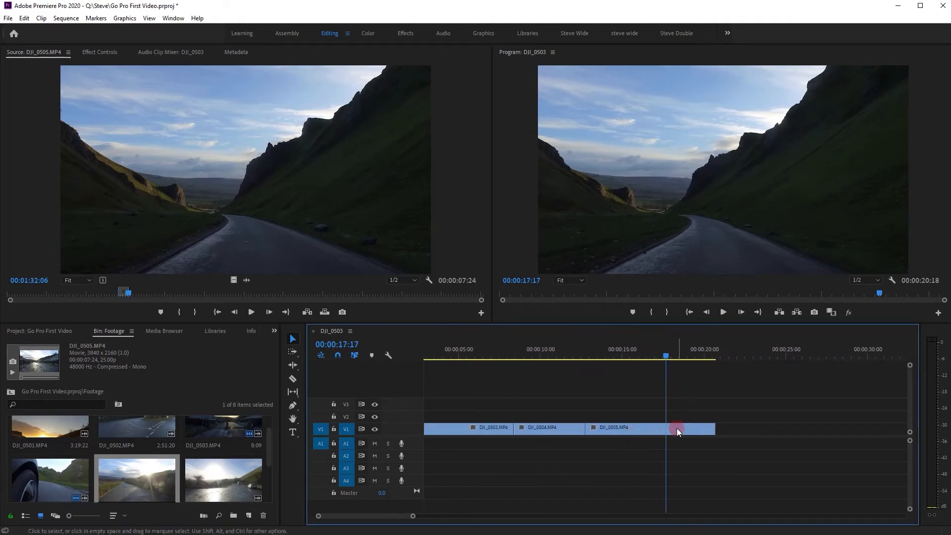
pyautogui.moveTo(712, 428)
pyautogui.mouseDown()
pyautogui.moveTo(679, 429)
pyautogui.moveTo(714, 428)
pyautogui.mouseUp()
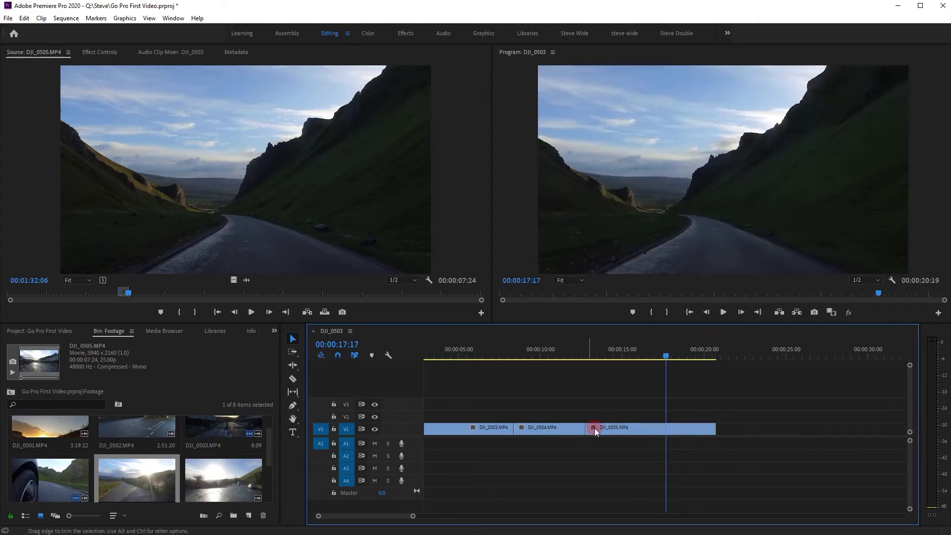
pyautogui.moveTo(584, 350); pyautogui.dragTo(591, 358)
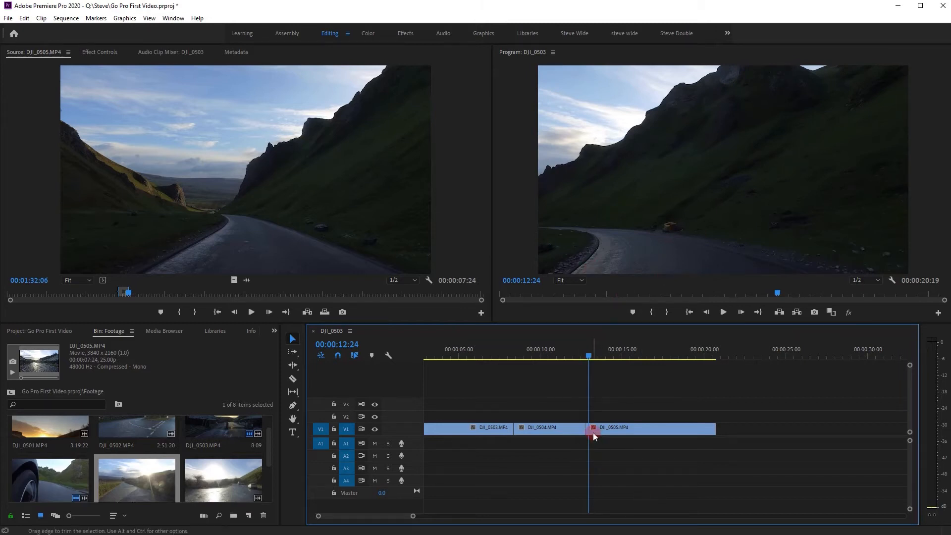
# Step: Try to trim the start of the DJI_0505.MP4 clip in the sequence, and undo the trim
pyautogui.moveTo(589, 429); pyautogui.dragTo(618, 436)
pyautogui.hotkey('ctrl', 'z')
pyautogui.hotkey('ctrl', 'z')
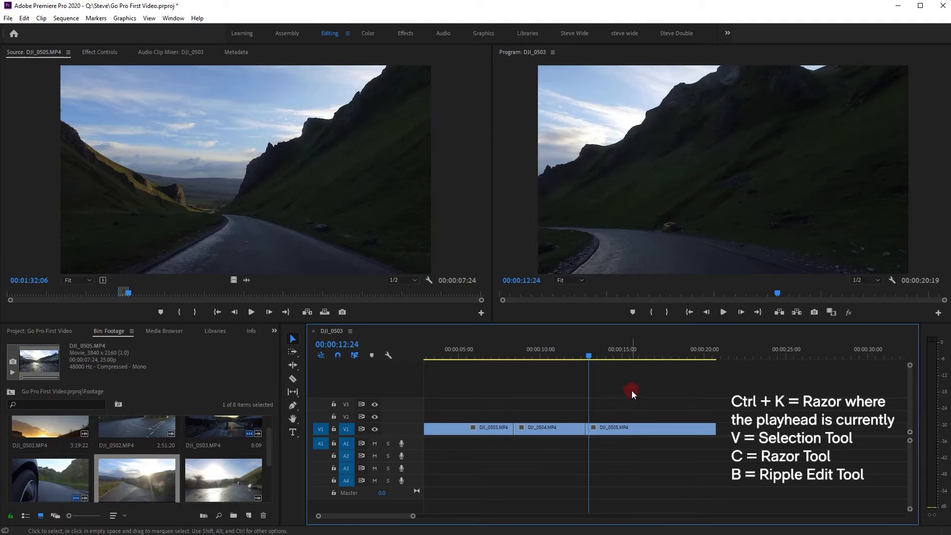
# Step: Ripple-trim the start of the DJI_0505.MP4 clip to source time 00:01:27:00 and play the sequence across the cut
pyautogui.press('c')
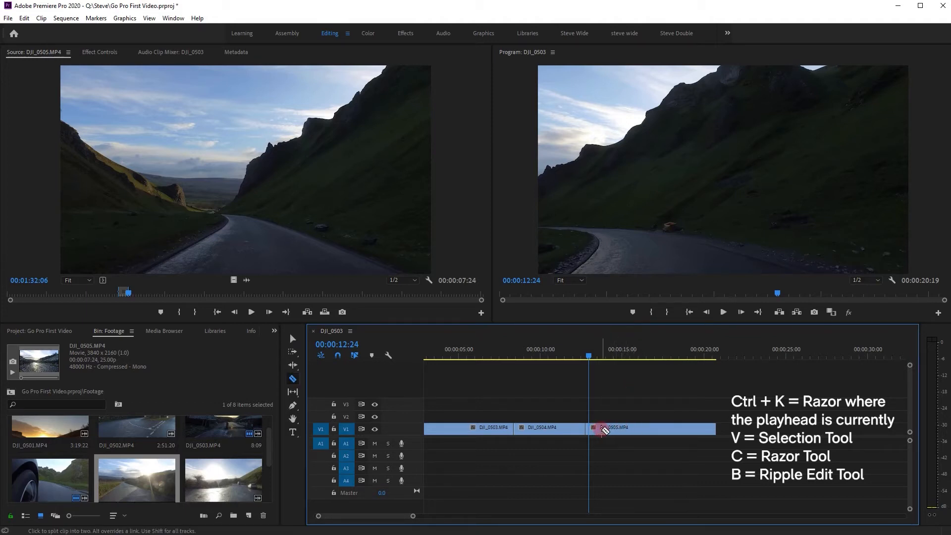
pyautogui.press('b')
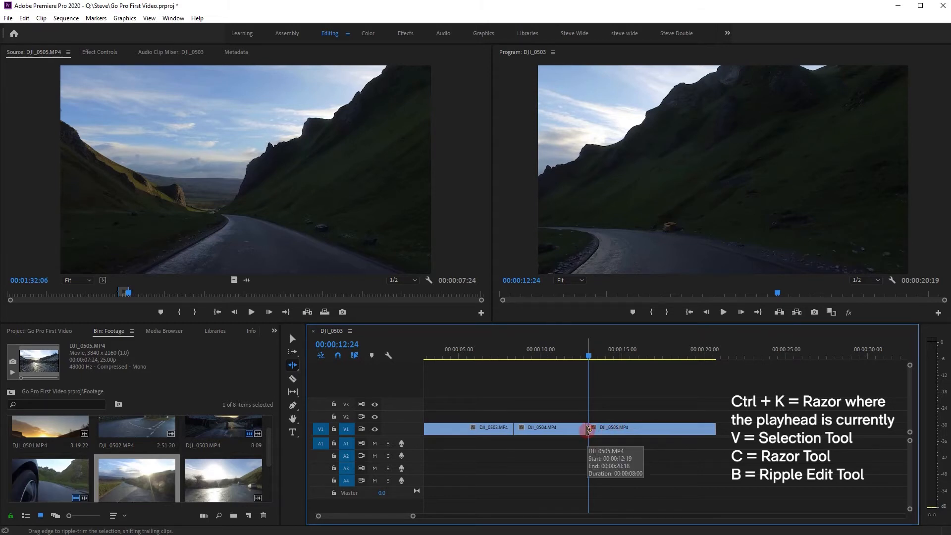
pyautogui.moveTo(588, 429); pyautogui.dragTo(630, 429)
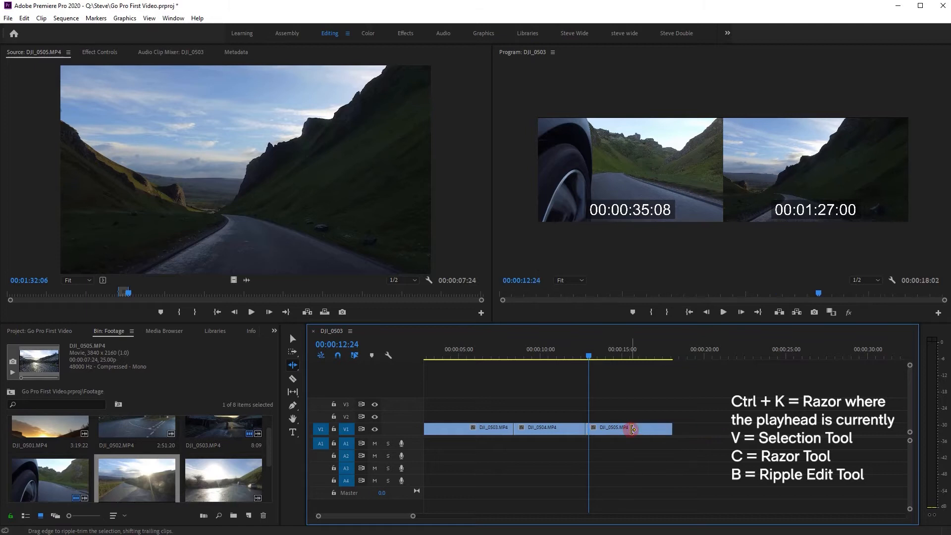
pyautogui.click(578, 350)
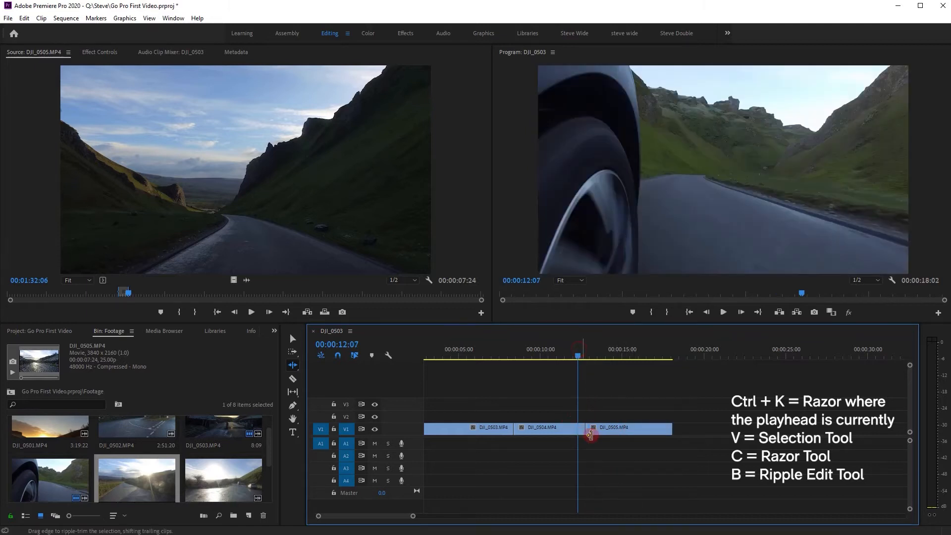
pyautogui.click(723, 312)
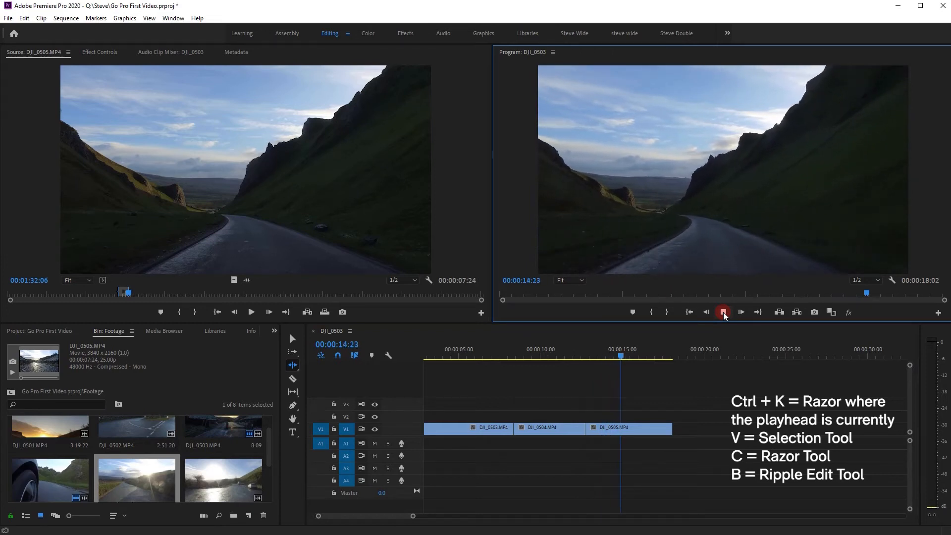
pyautogui.click(723, 312)
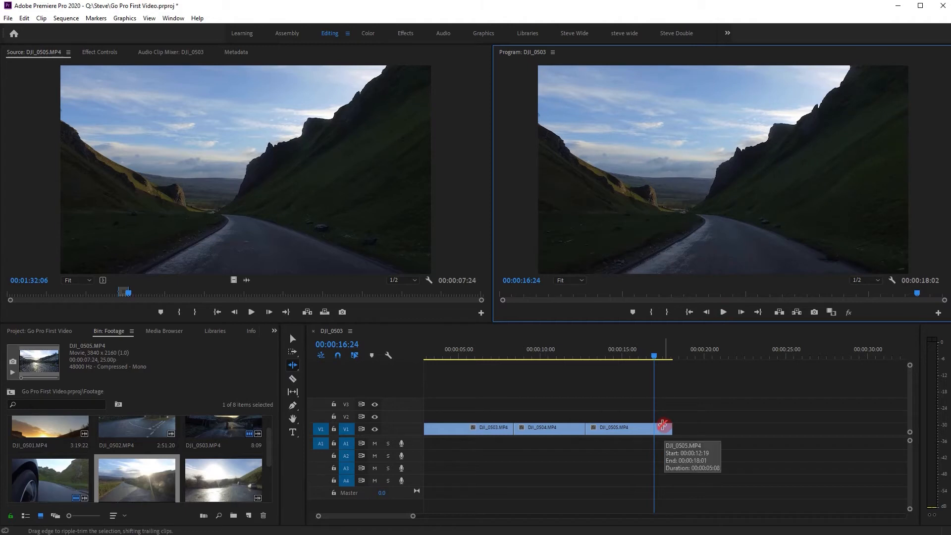
# Step: Return to the Selection tool and move the sequence playhead to 00:00:05:06
pyautogui.click(671, 352)
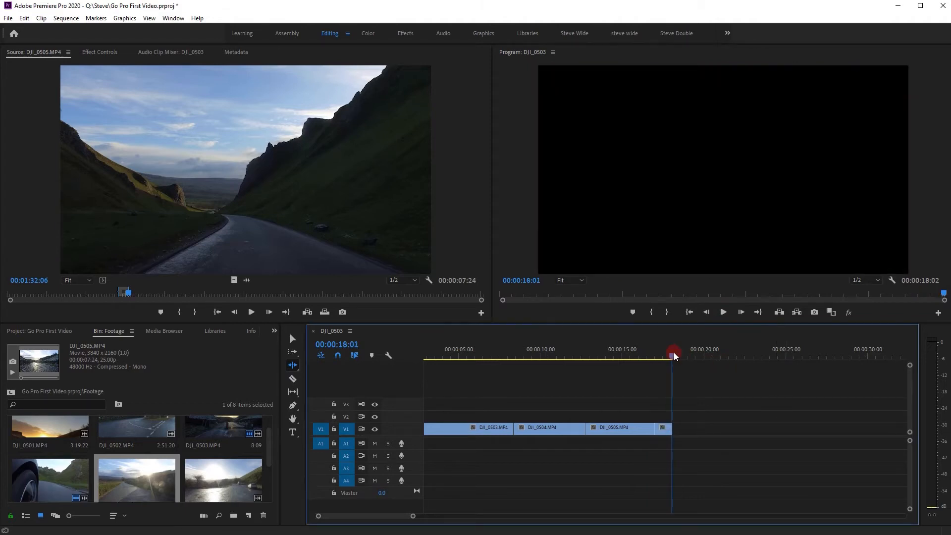
pyautogui.click(657, 352)
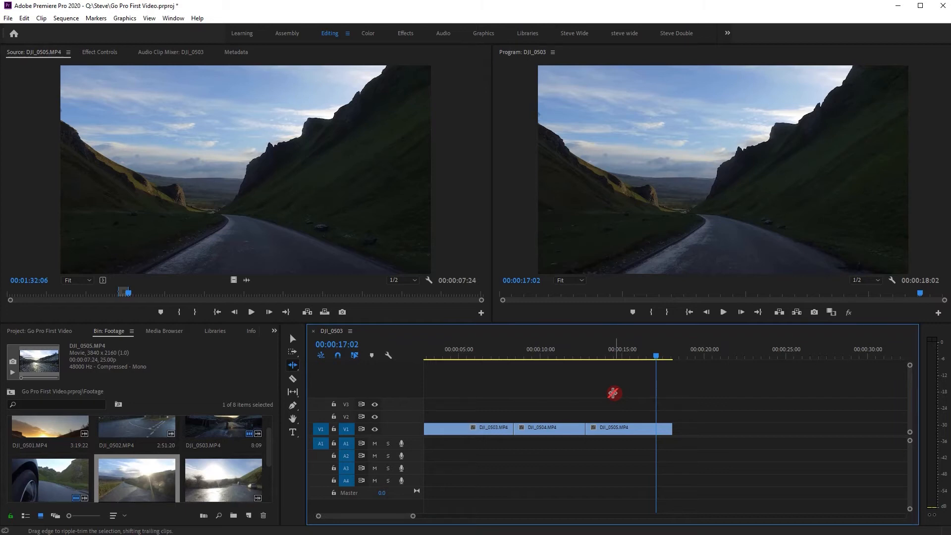
pyautogui.click(292, 338)
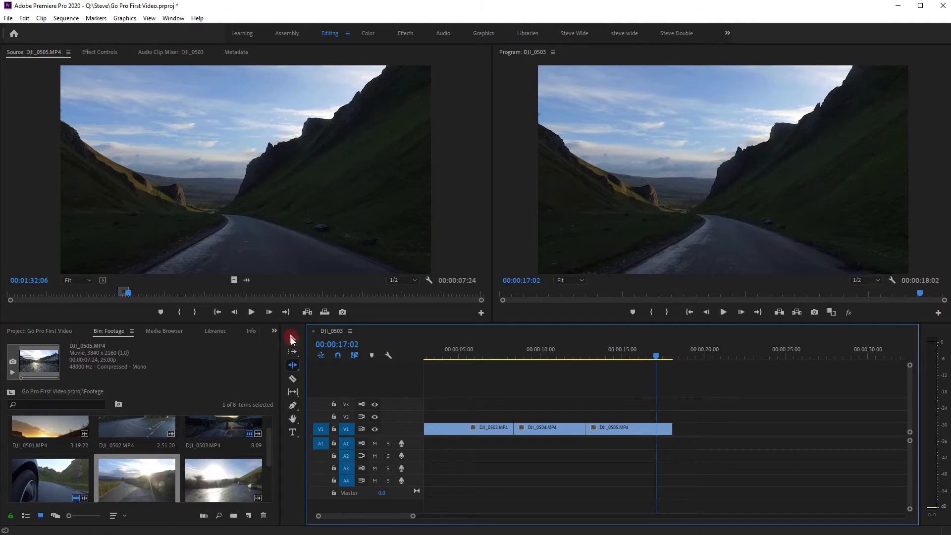
pyautogui.click(463, 364)
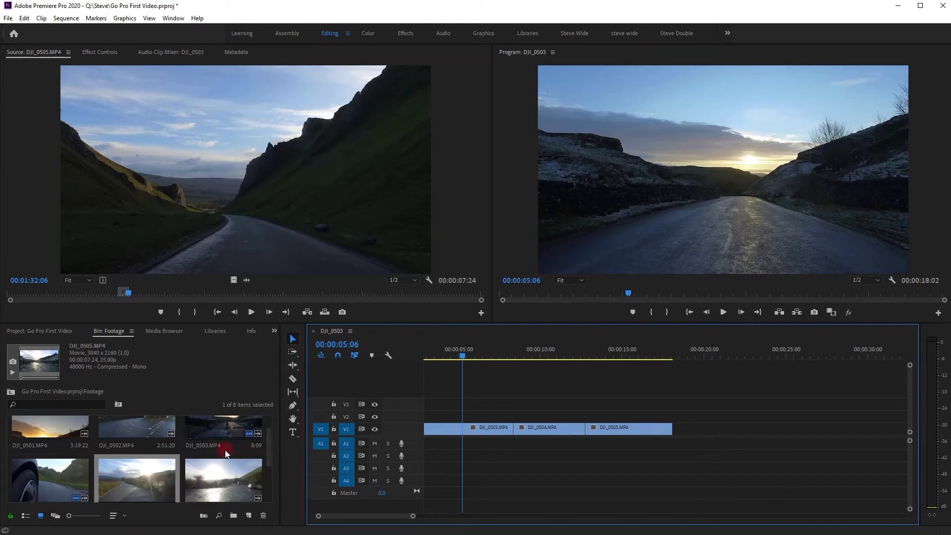
# Step: Apply a Cross Dissolve video transition to the cut between DJI_0503.MP4 and DJI_0504.MP4, and play through it
pyautogui.click(274, 332)
pyautogui.click(305, 394)
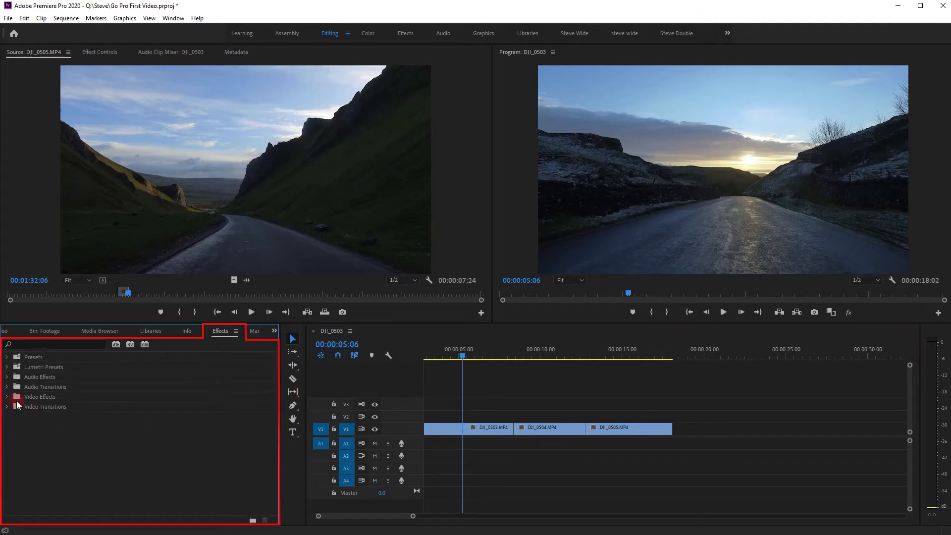
pyautogui.click(7, 408)
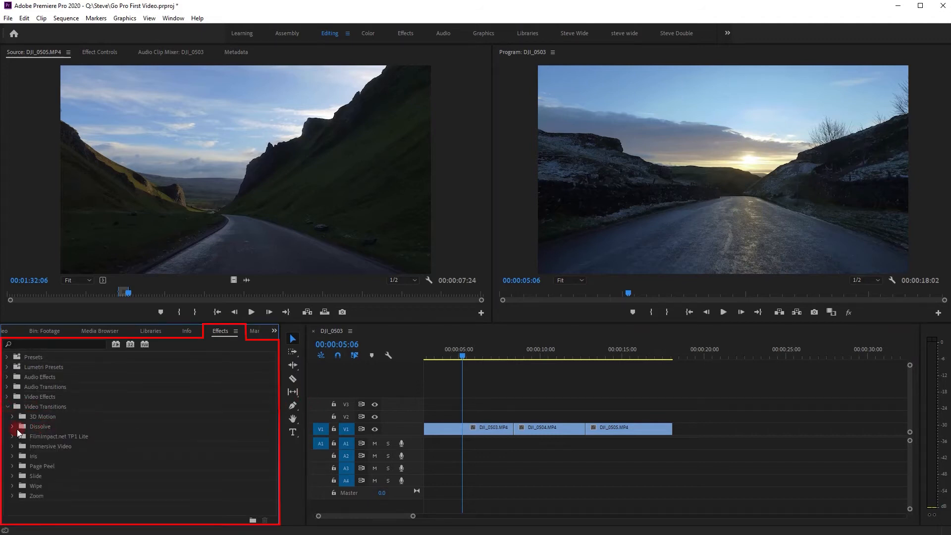
pyautogui.click(13, 427)
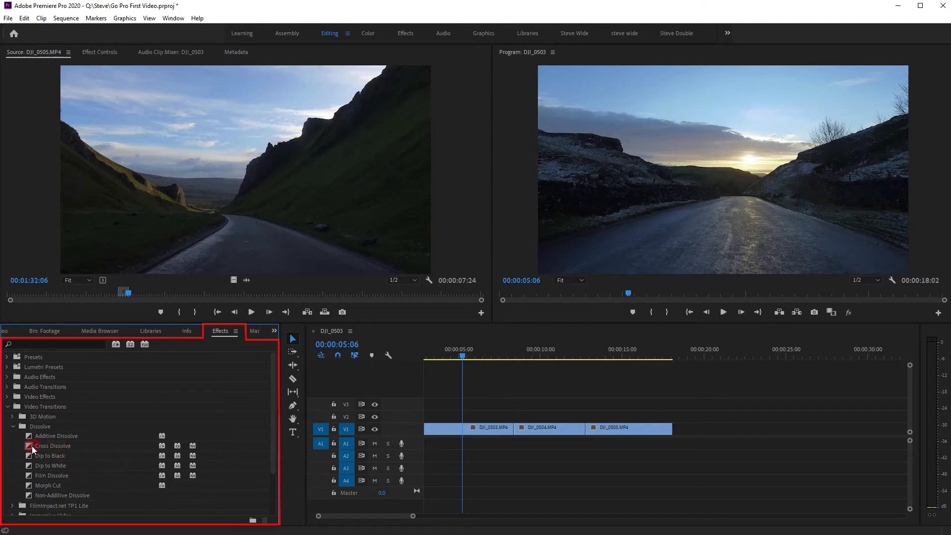
pyautogui.moveTo(32, 446); pyautogui.dragTo(515, 427)
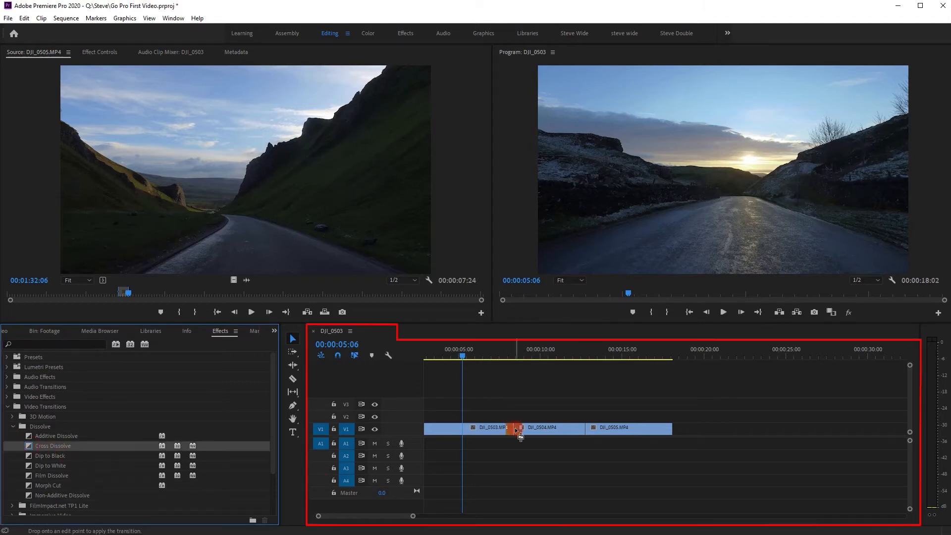
pyautogui.click(501, 351)
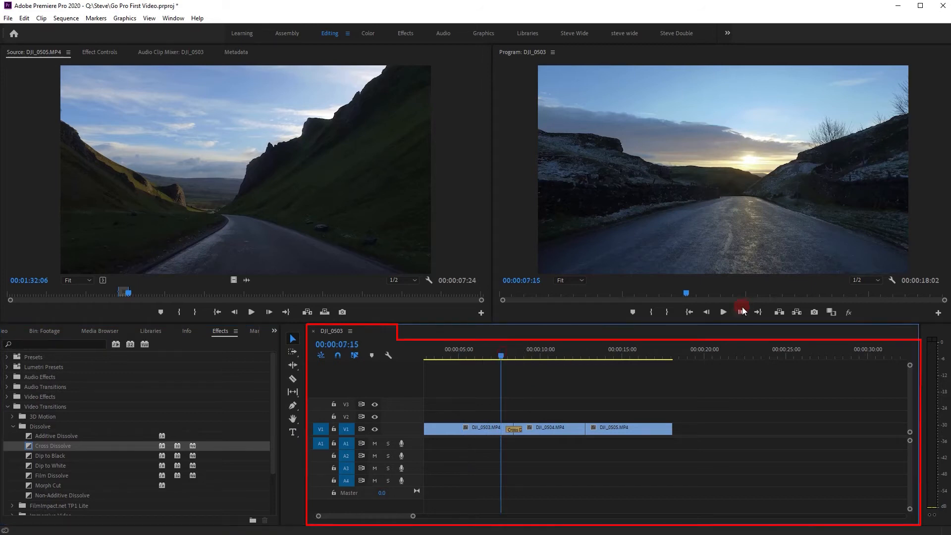
pyautogui.click(723, 312)
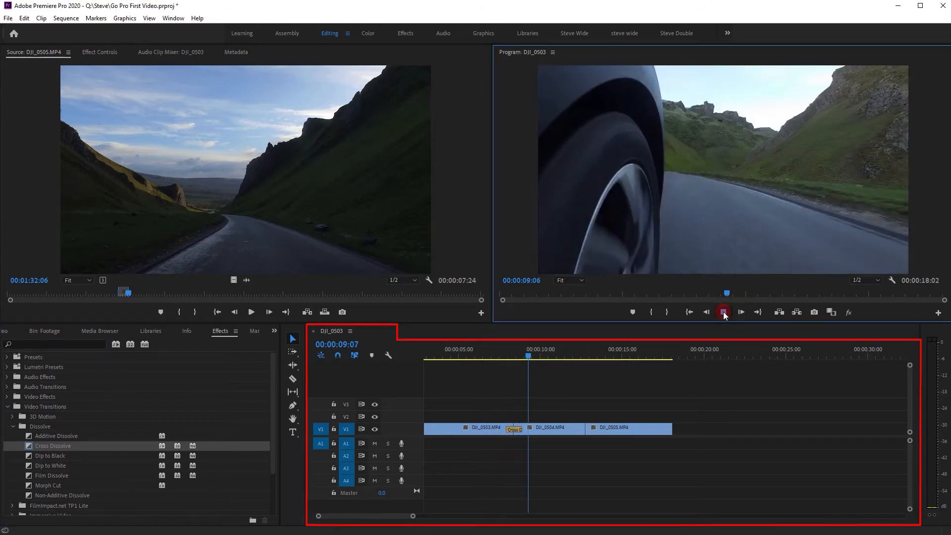
pyautogui.click(722, 312)
# Step: Lengthen the Cross Dissolve between DJI_0503.MP4 and DJI_0504.MP4 to about 3.4 seconds, and play through the transition
pyautogui.moveTo(413, 515); pyautogui.dragTo(383, 518)
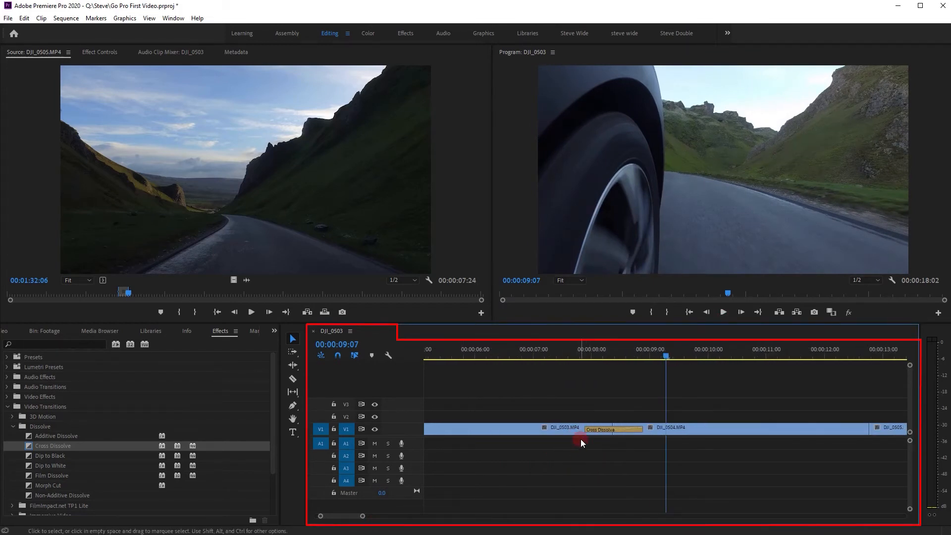
pyautogui.moveTo(585, 429); pyautogui.dragTo(514, 428)
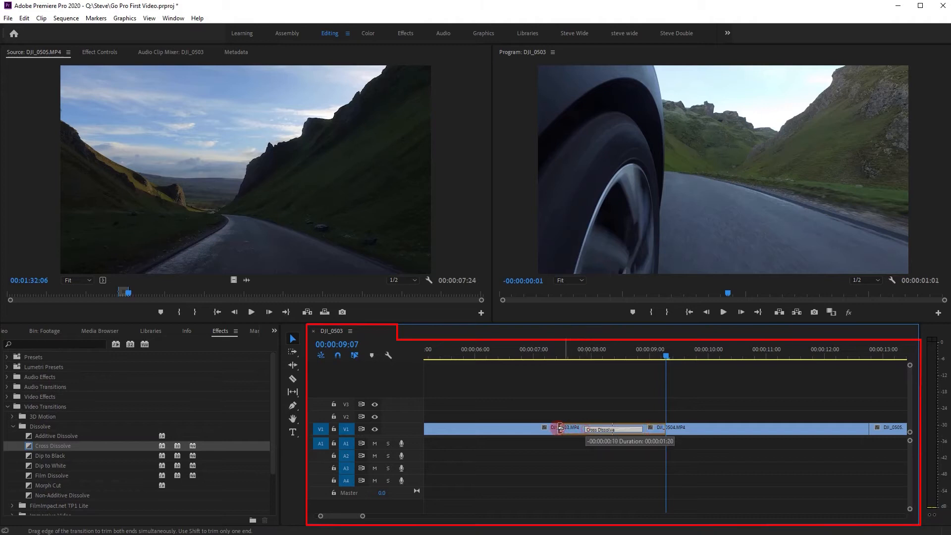
pyautogui.click(495, 353)
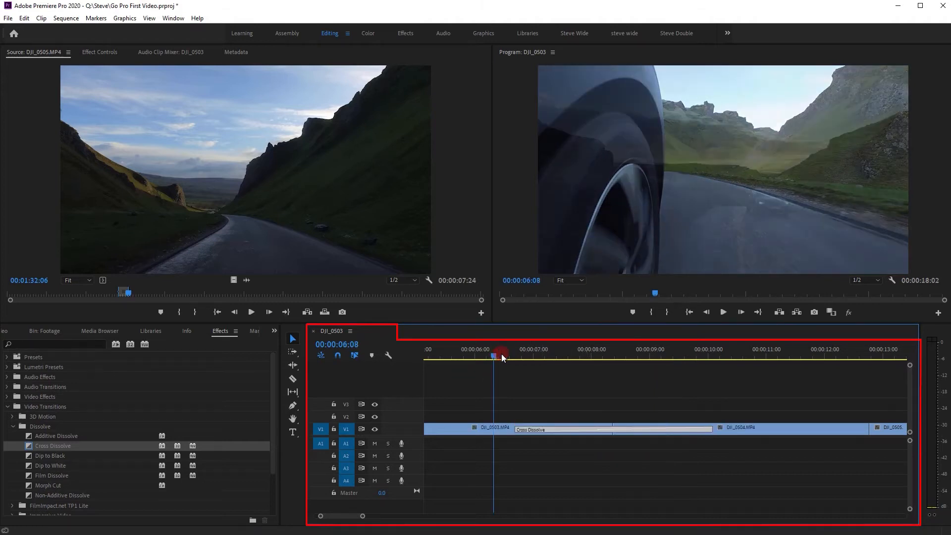
pyautogui.click(723, 312)
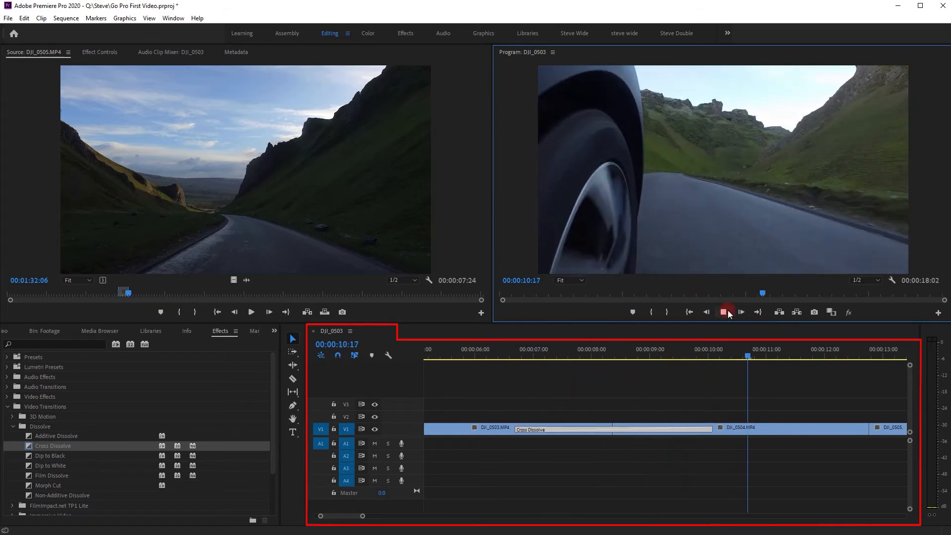
pyautogui.click(724, 311)
# Step: Add an opacity keyframe of 0% to the DJI_0503.MP4 clip at 00:00:00:00
pyautogui.moveTo(363, 516); pyautogui.dragTo(463, 518)
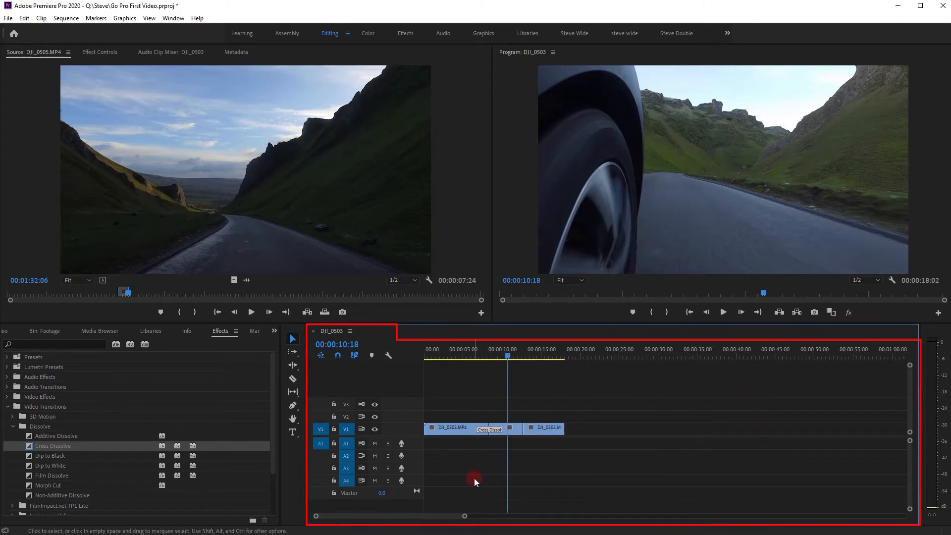
pyautogui.moveTo(441, 353); pyautogui.dragTo(416, 359)
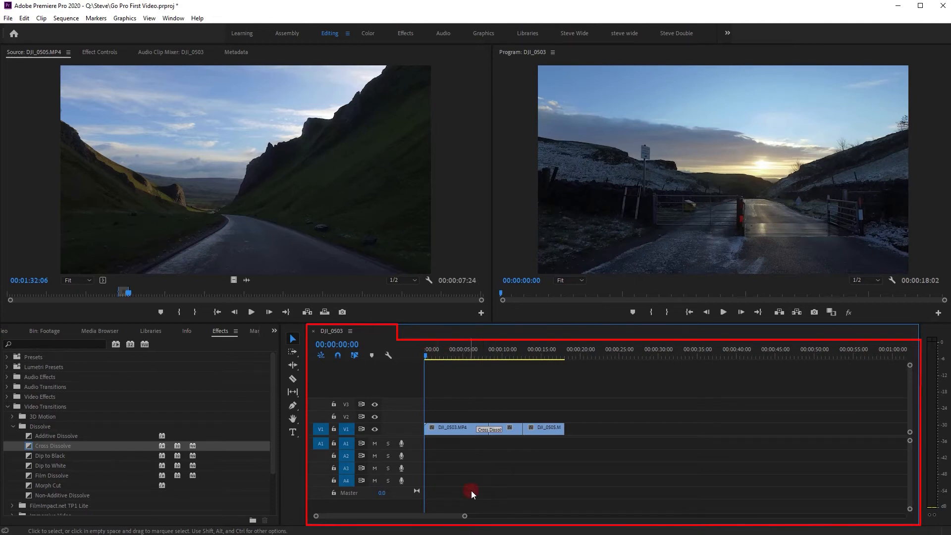
pyautogui.click(443, 430)
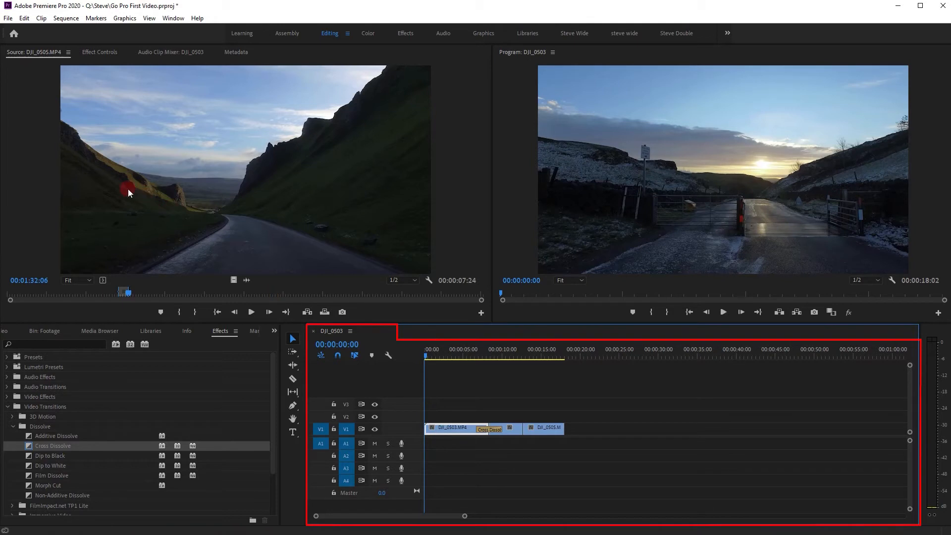
pyautogui.click(108, 52)
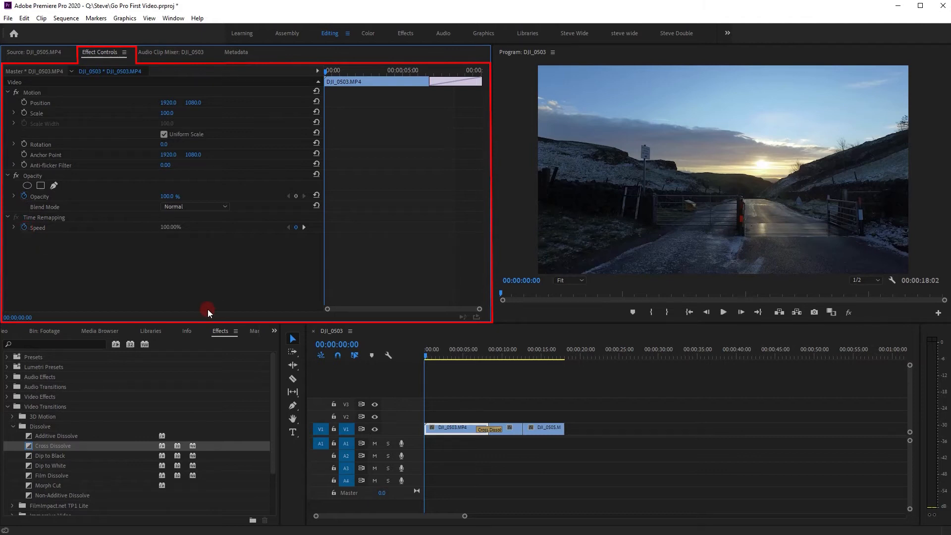
pyautogui.click(298, 197)
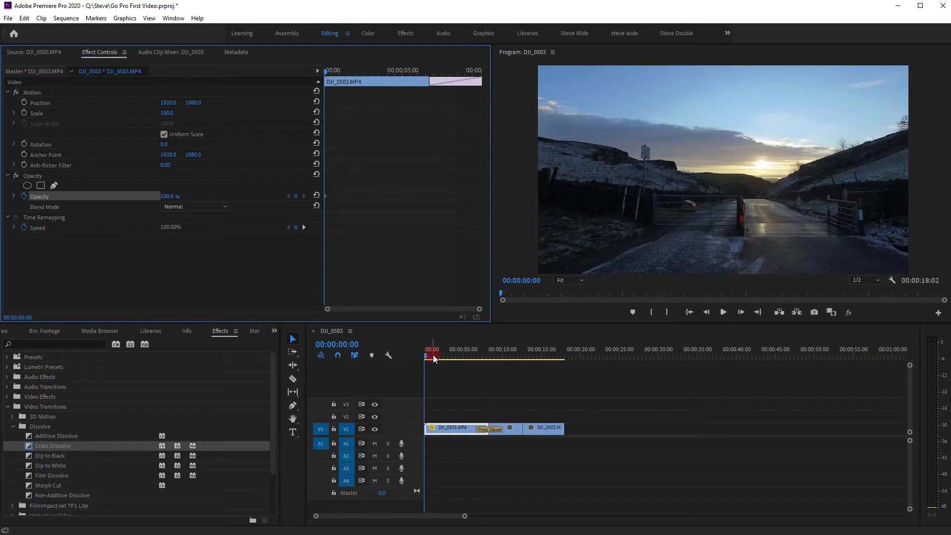
pyautogui.moveTo(180, 196); pyautogui.dragTo(91, 200)
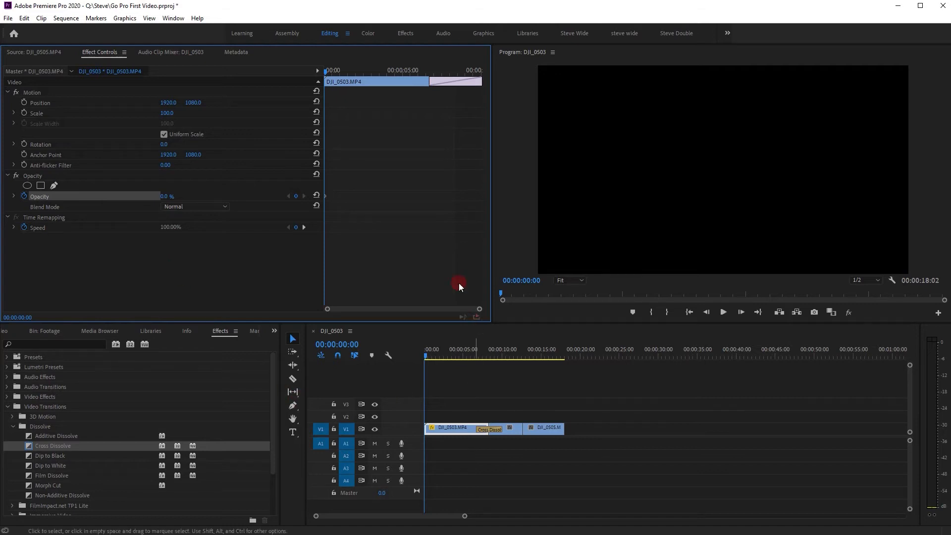
# Step: Add an opacity keyframe of 100% to the DJI_0503.MP4 clip at 00:00:02:19, and play the fade-in from the start
pyautogui.click(726, 314)
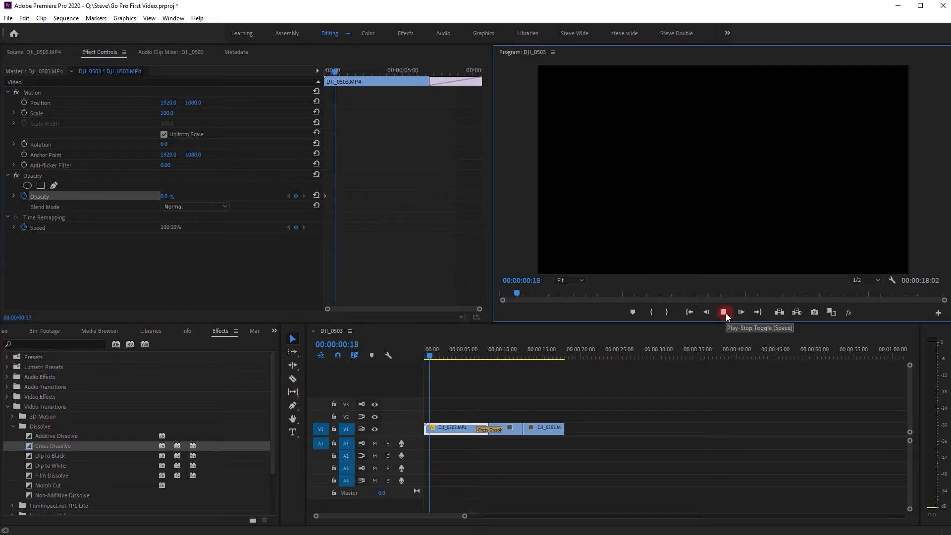
pyautogui.click(726, 313)
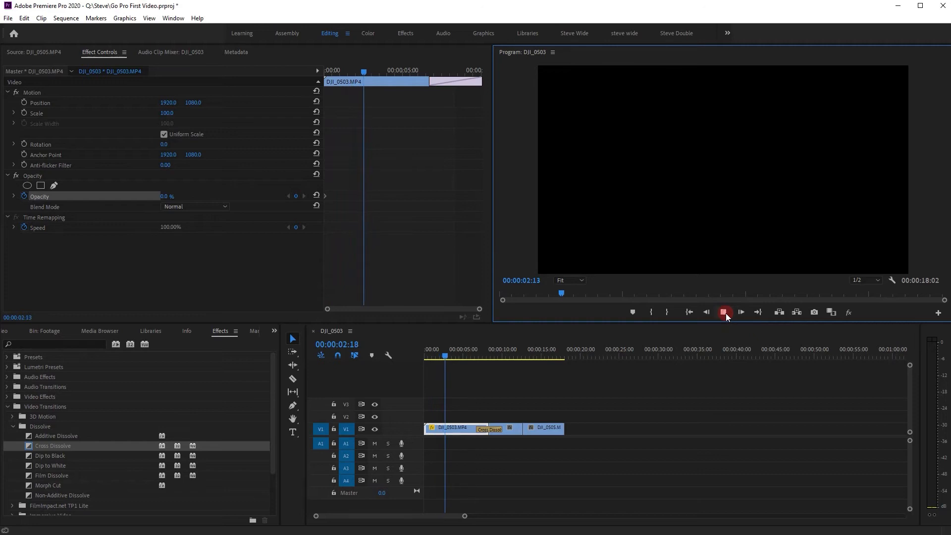
pyautogui.moveTo(168, 199)
pyautogui.mouseDown()
pyautogui.moveTo(340, 197)
pyautogui.moveTo(170, 199)
pyautogui.mouseUp()
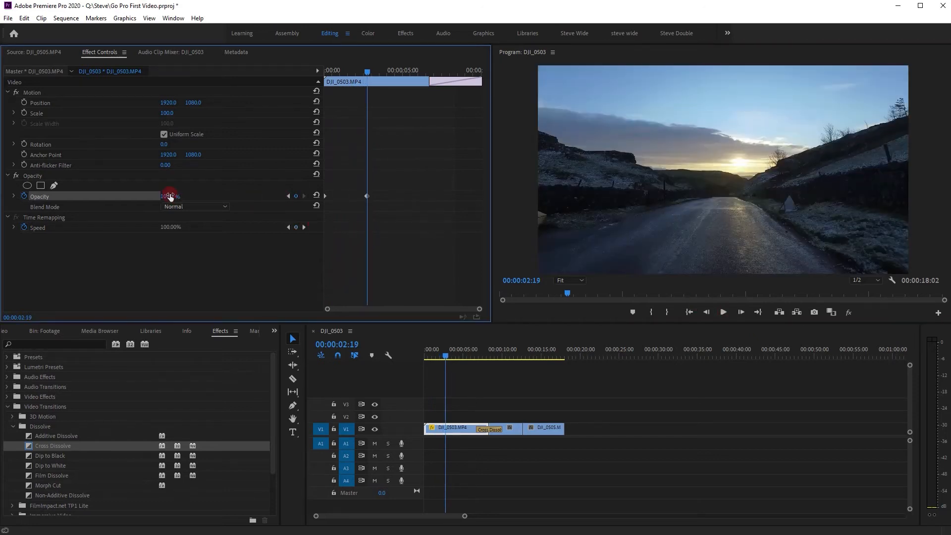
pyautogui.moveTo(343, 71); pyautogui.dragTo(325, 72)
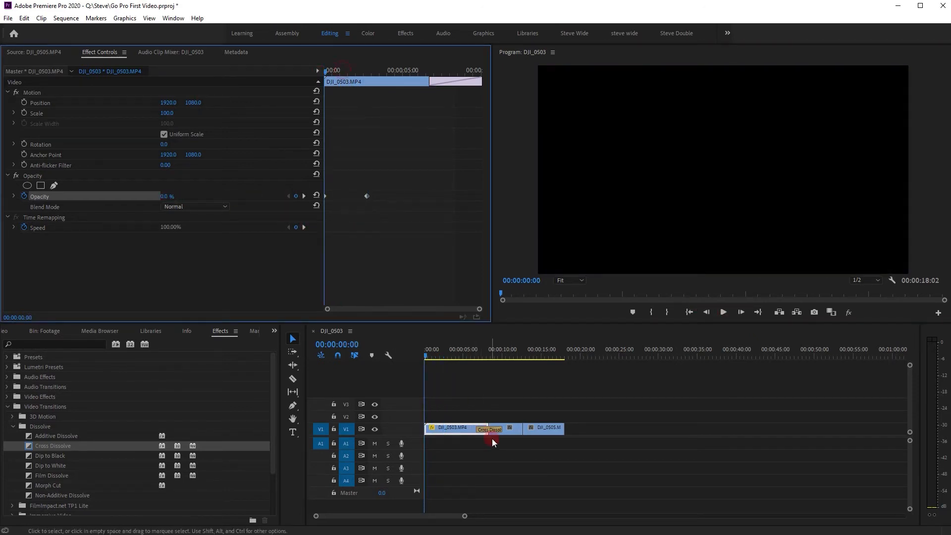
pyautogui.click(724, 311)
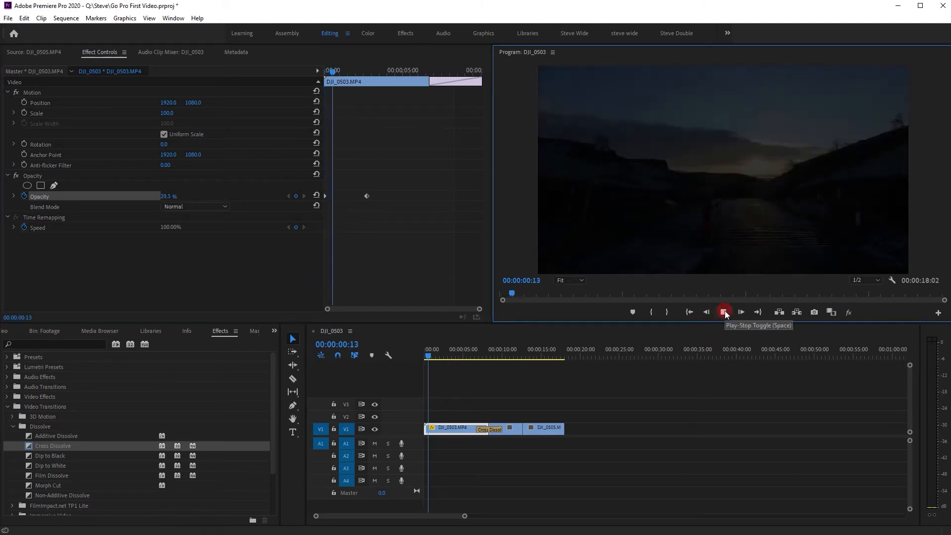
pyautogui.click(724, 311)
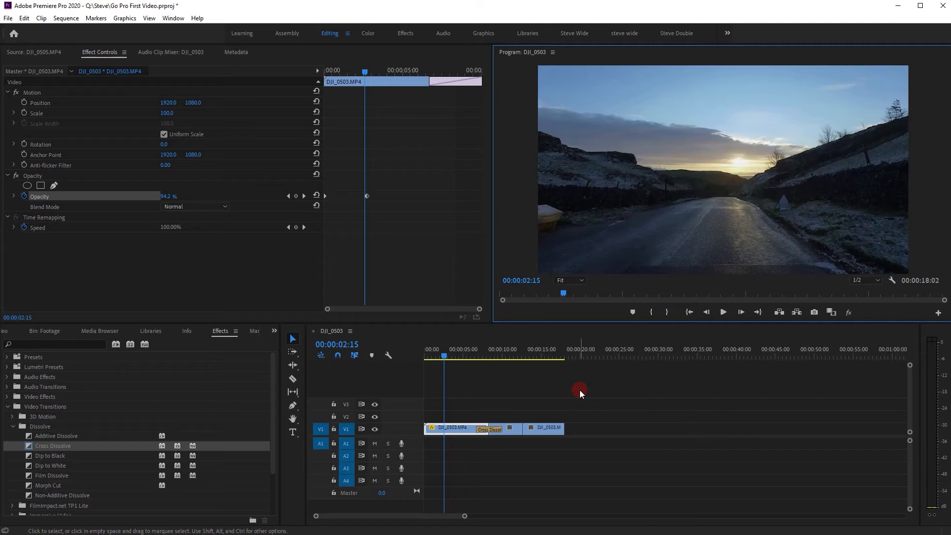
# Step: Add Scale keyframes to the DJI_0503.MP4 clip at its start and at the second opacity keyframe, and play from the start
pyautogui.click(101, 200)
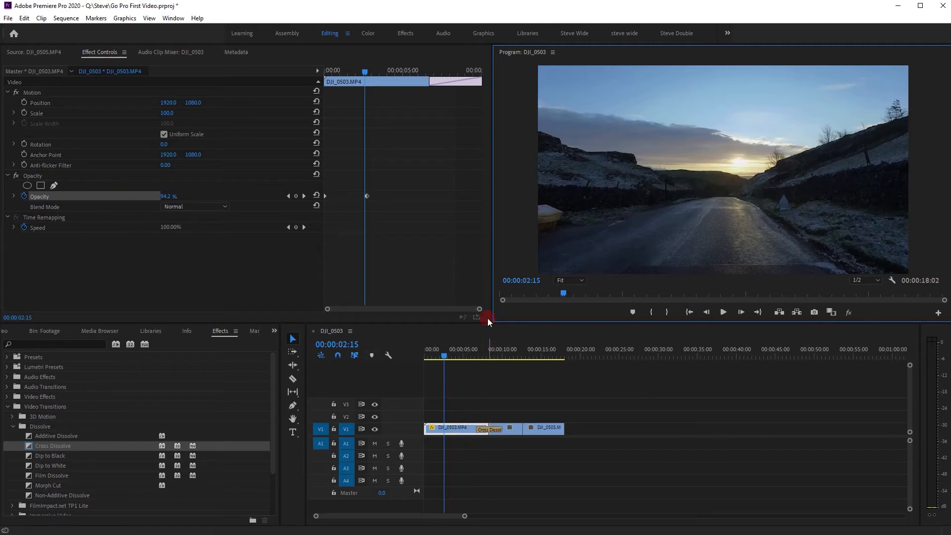
pyautogui.click(24, 112)
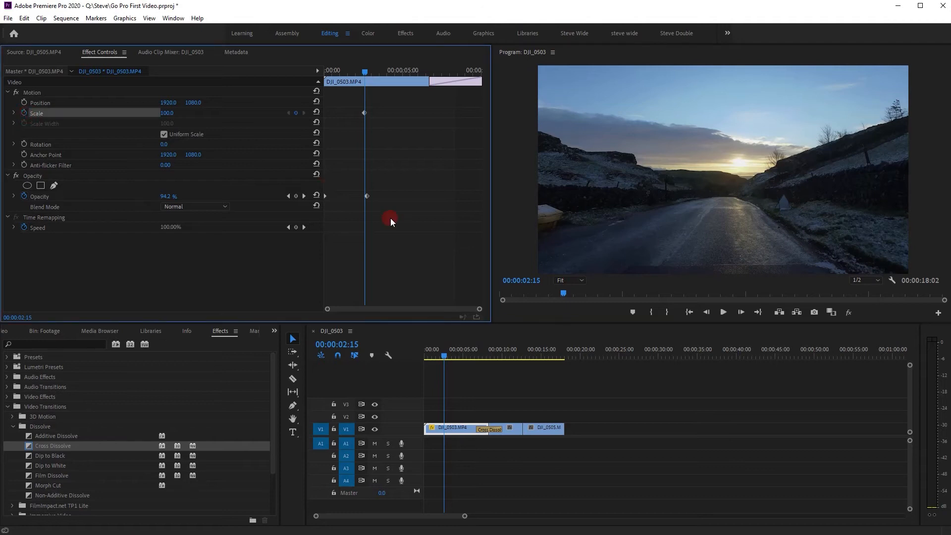
pyautogui.press('Home')
pyautogui.press('space')
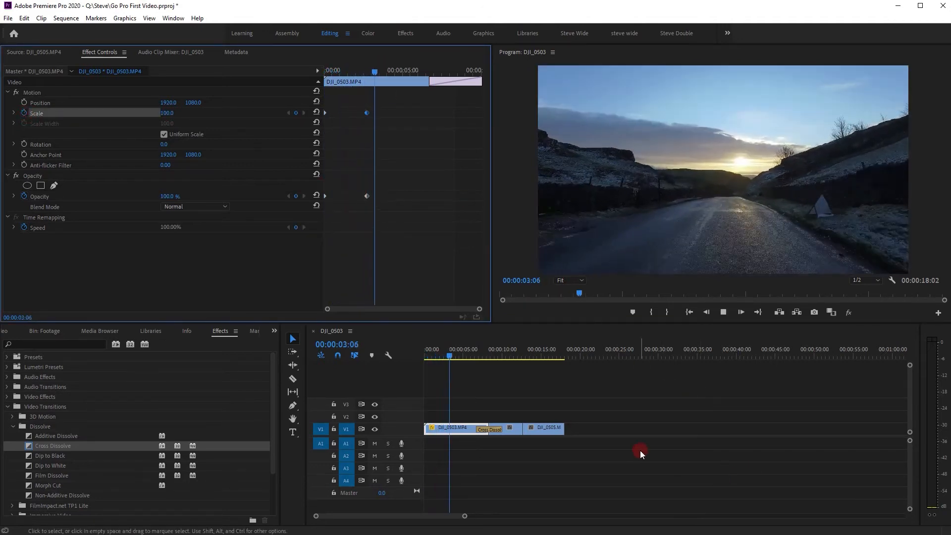
# Step: Add Rotation keyframes to the DJI_0503.MP4 clip at its start and at the second Scale keyframe, using a value of 180, and play it
pyautogui.press('space')
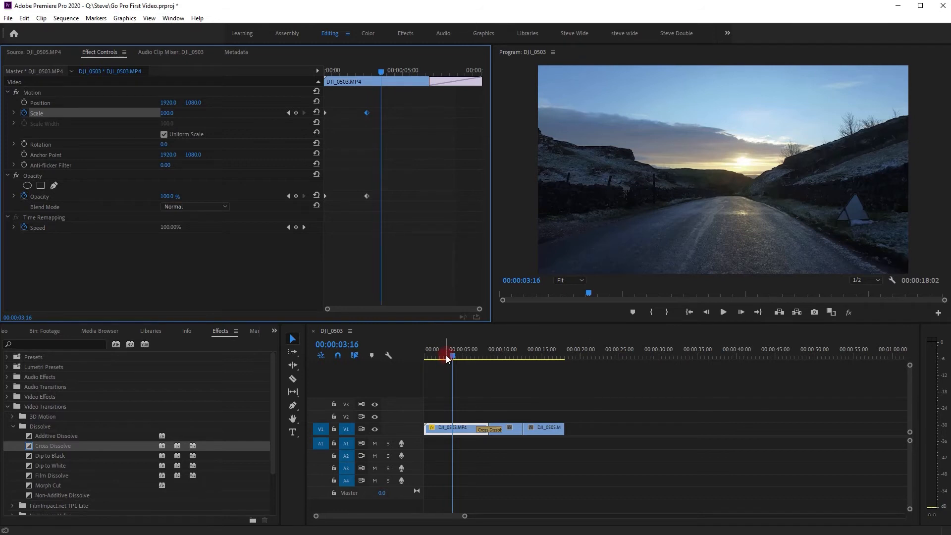
pyautogui.moveTo(447, 353); pyautogui.dragTo(396, 358)
pyautogui.click(355, 354)
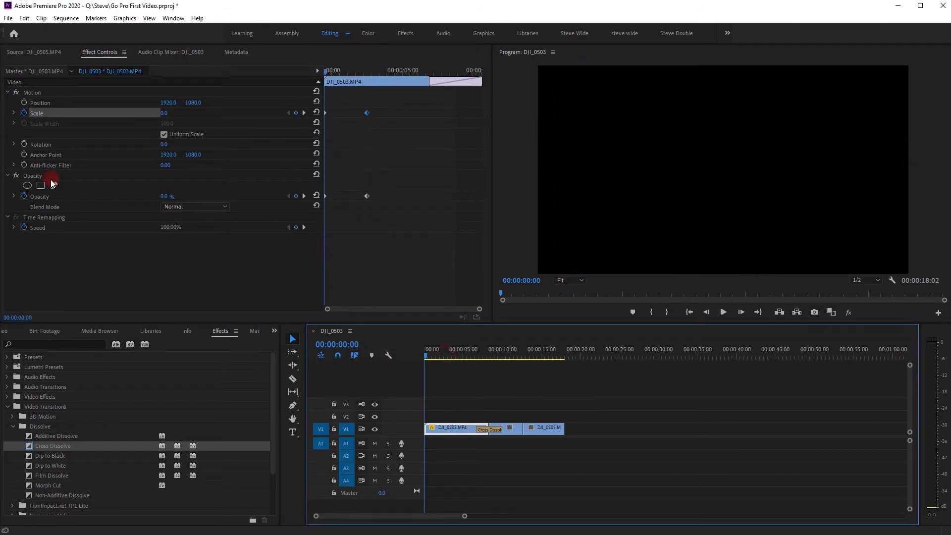
pyautogui.click(25, 143)
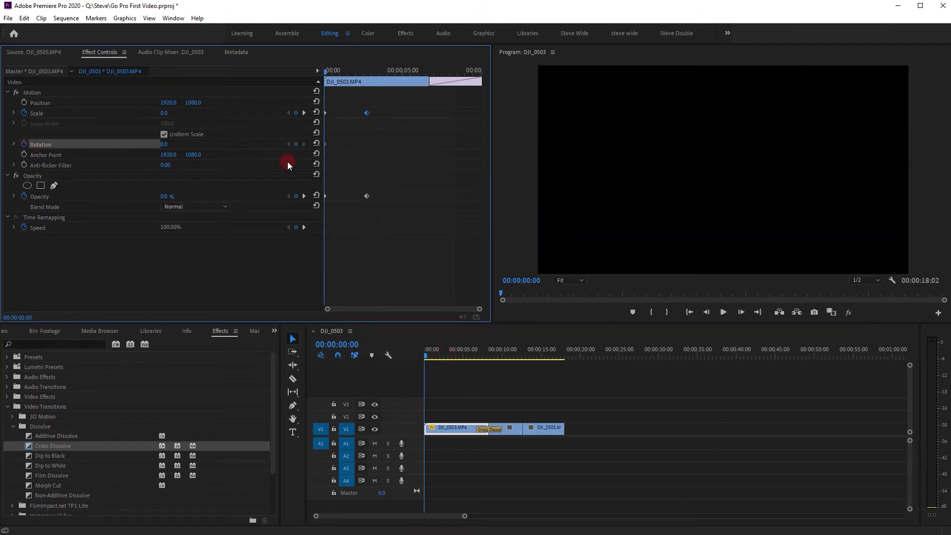
pyautogui.moveTo(327, 143); pyautogui.dragTo(368, 144)
pyautogui.click(168, 145)
pyautogui.write('180')
pyautogui.press('Return')
pyautogui.press('space')
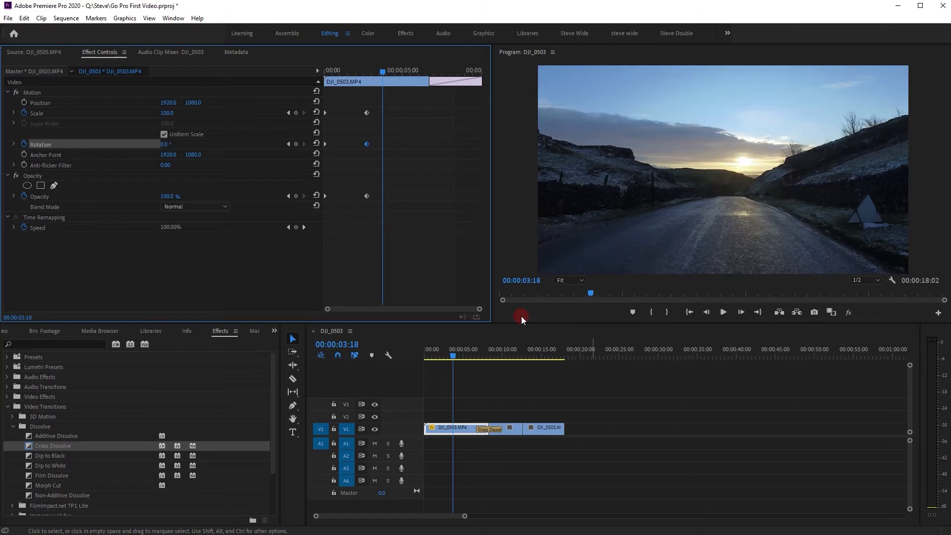
# Step: Delete both Rotation keyframes from the DJI_0503.MP4 clip and play it from the start
pyautogui.moveTo(406, 158); pyautogui.dragTo(281, 141)
pyautogui.moveTo(430, 161); pyautogui.dragTo(284, 133)
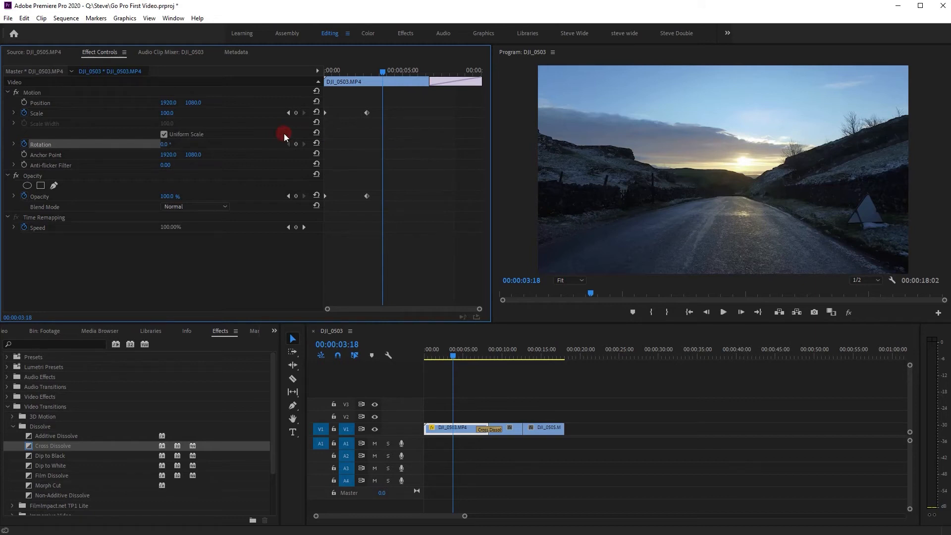
pyautogui.click(326, 69)
pyautogui.click(328, 164)
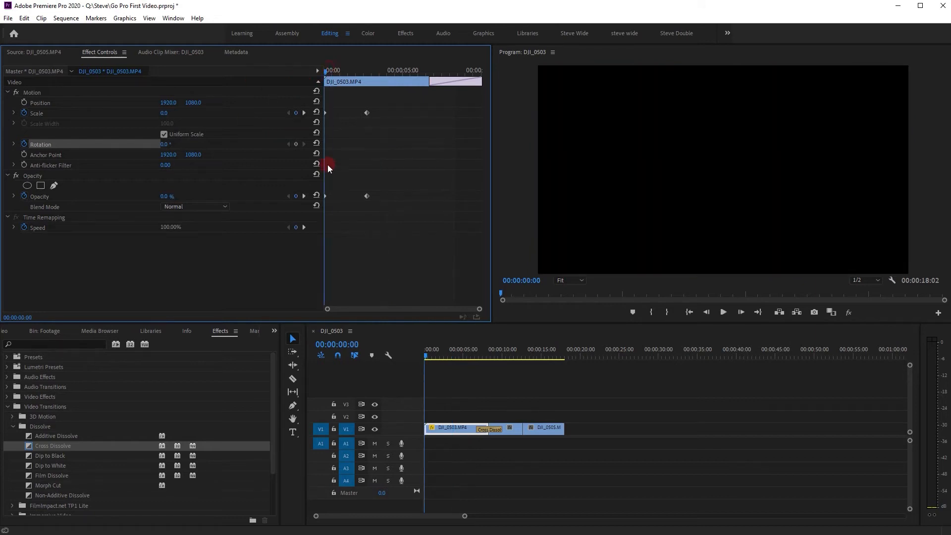
pyautogui.press('space')
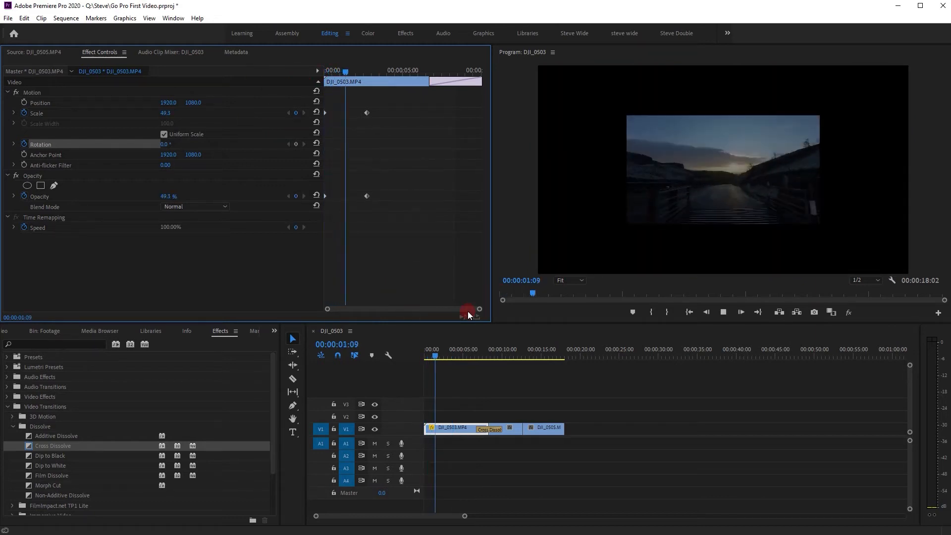
# Step: Move the second Scale and Opacity keyframes of the DJI_0503.MP4 clip earlier, to about 1.4 seconds, and play from the start
pyautogui.moveTo(390, 227); pyautogui.dragTo(349, 112)
pyautogui.click(365, 113)
pyautogui.press('Home')
pyautogui.click(217, 91)
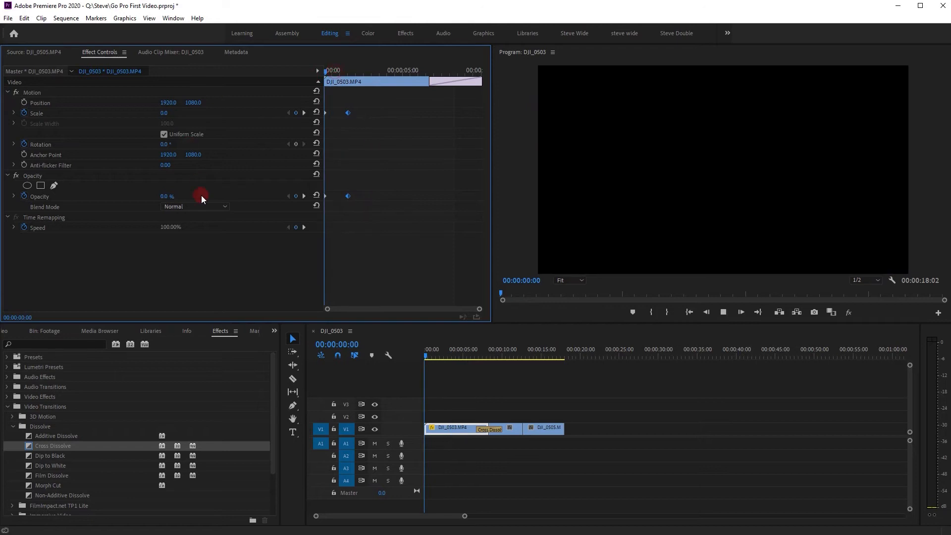
pyautogui.press('space')
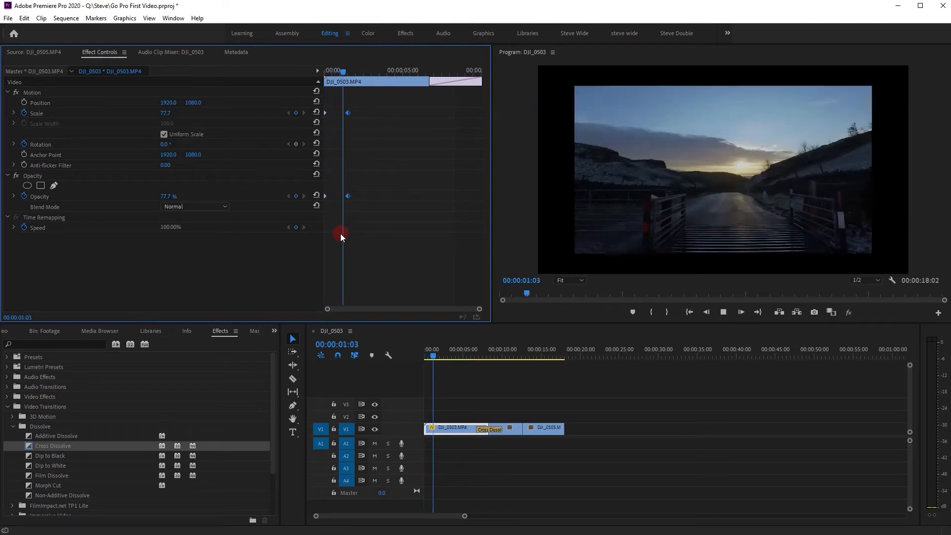
# Step: Move the second Scale and Opacity keyframes of the DJI_0503.MP4 clip to about 00:00:00:19 and play the faster animation from the start
pyautogui.press('space')
pyautogui.moveTo(347, 196); pyautogui.dragTo(337, 196)
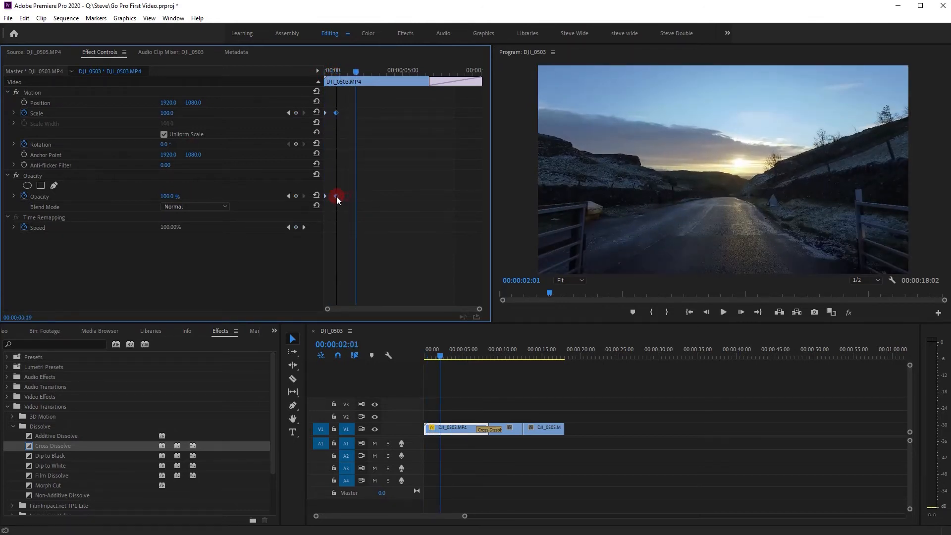
pyautogui.moveTo(333, 72); pyautogui.dragTo(308, 76)
pyautogui.press('space')
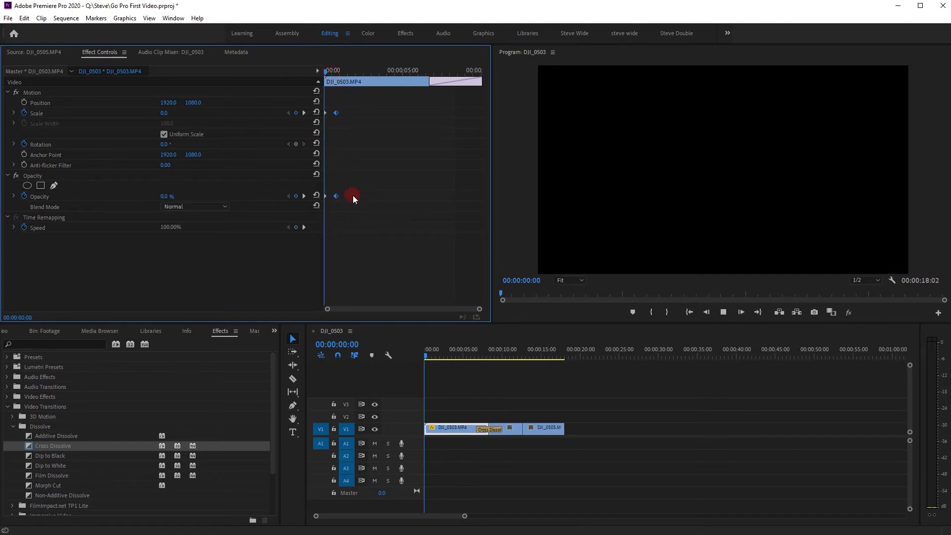
pyautogui.press('space')
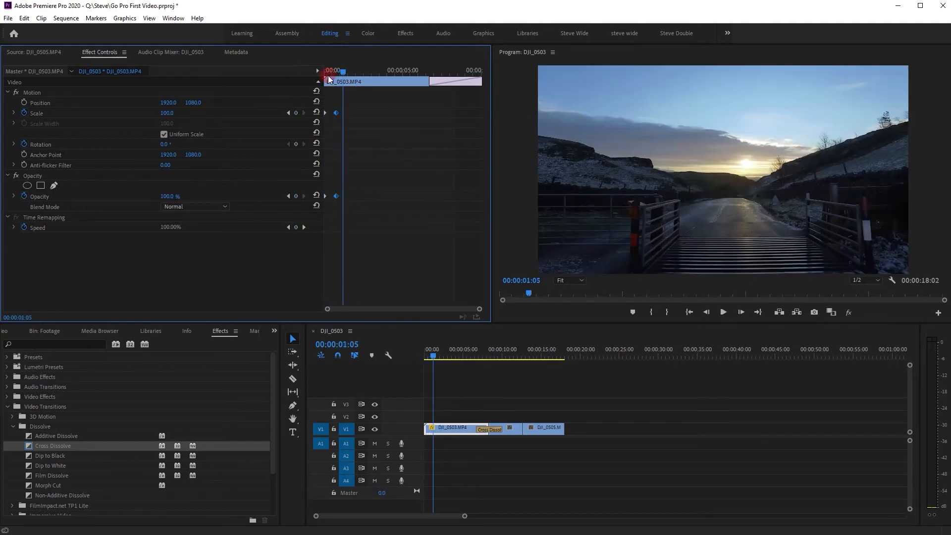
pyautogui.moveTo(329, 80); pyautogui.dragTo(276, 87)
pyautogui.press('space')
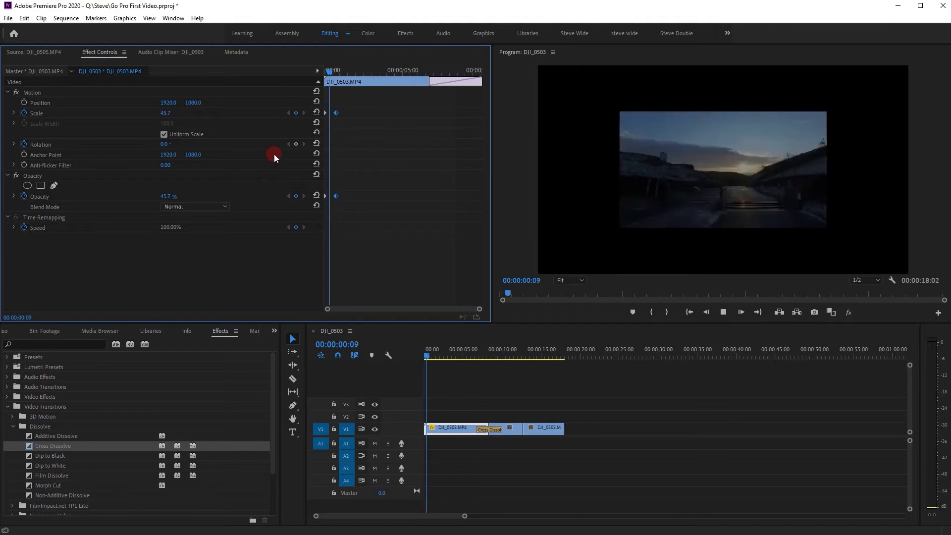
pyautogui.press('space')
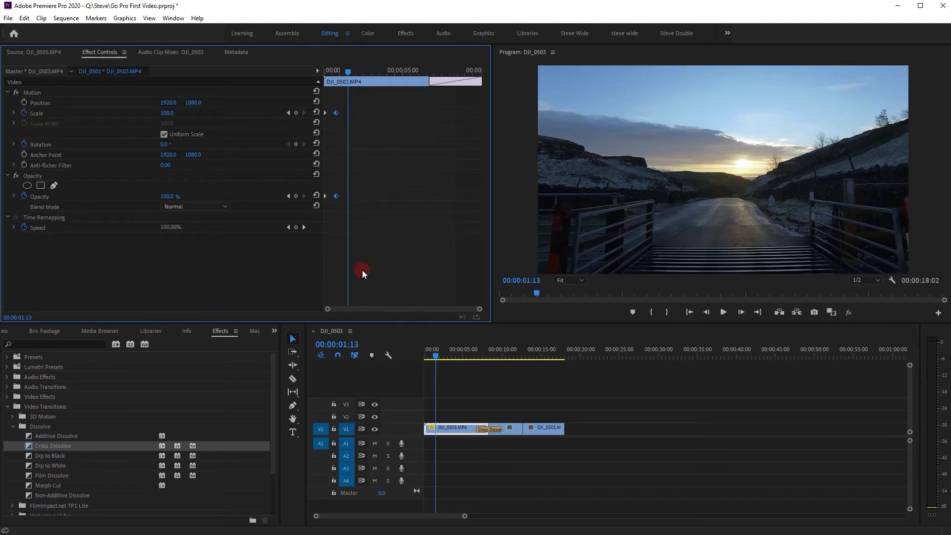
# Step: Return the playhead to the sequence start and search the effects for "lumetri" to locate the Lumetri Color video effect
pyautogui.click(592, 475)
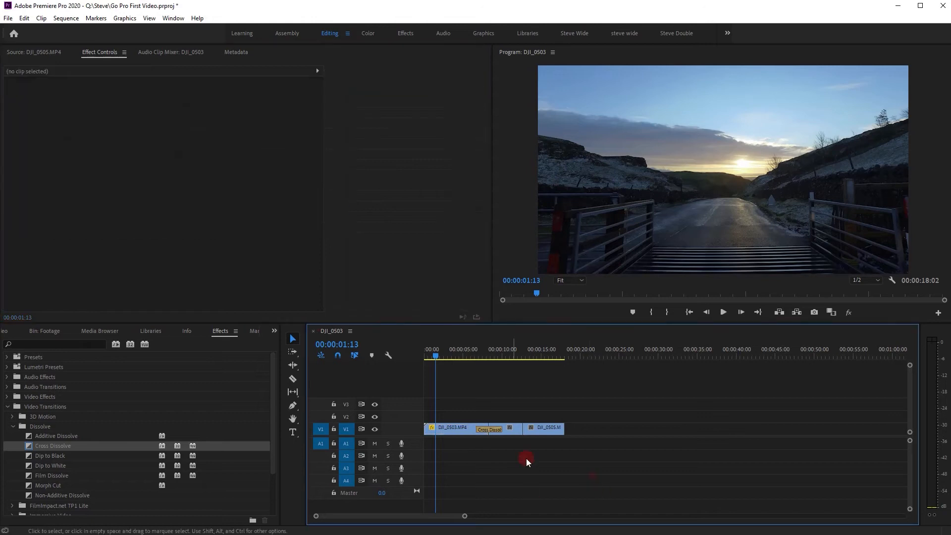
pyautogui.moveTo(457, 353); pyautogui.dragTo(420, 363)
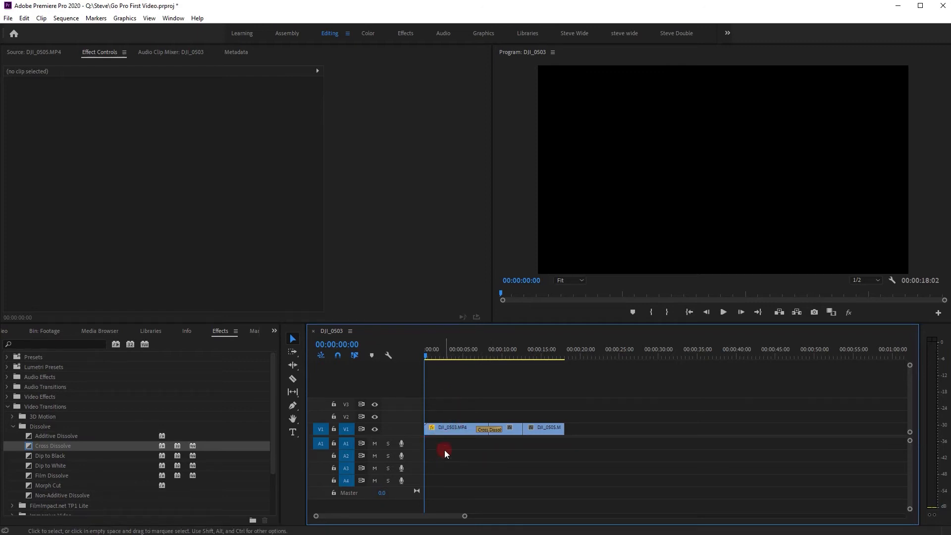
pyautogui.click(41, 344)
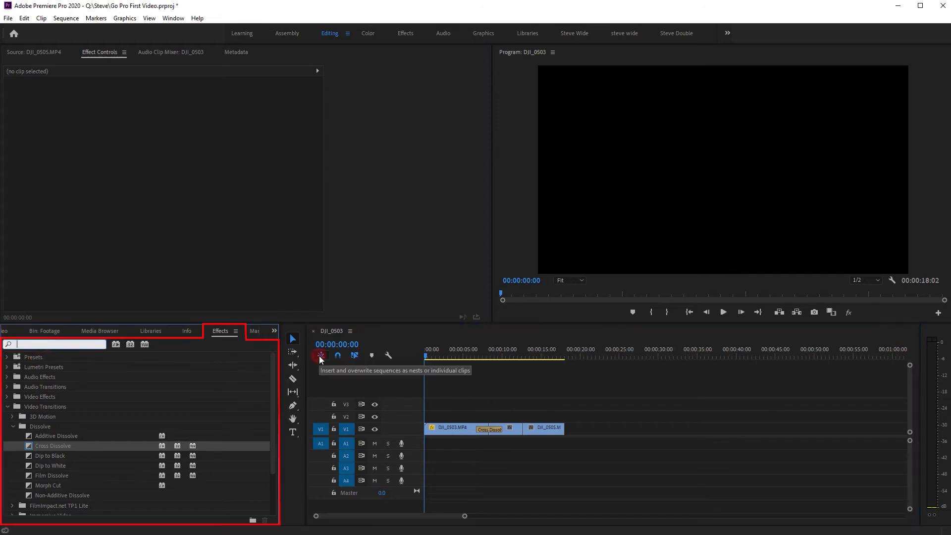
pyautogui.write('lumetri')
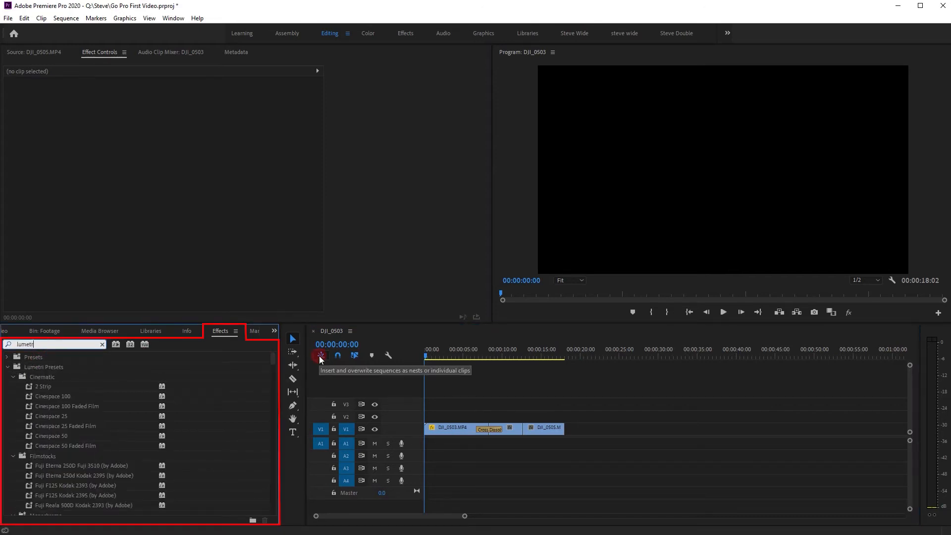
pyautogui.click(7, 368)
pyautogui.click(62, 417)
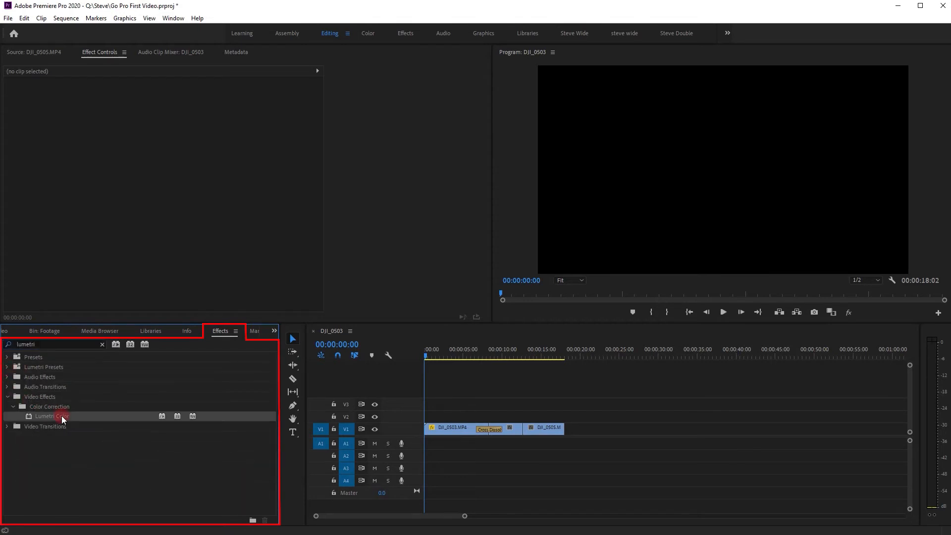
# Step: Apply Lumetri Color to the DJI_0503.MP4 clip and set its Basic Correction temperature to 103
pyautogui.moveTo(61, 415); pyautogui.dragTo(452, 433)
pyautogui.click(448, 353)
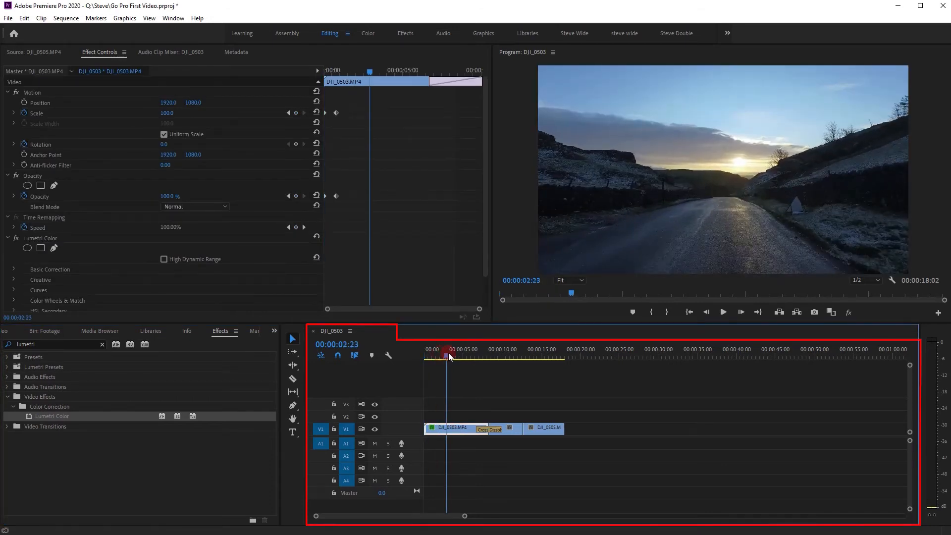
pyautogui.scroll(-2, 32, 221)
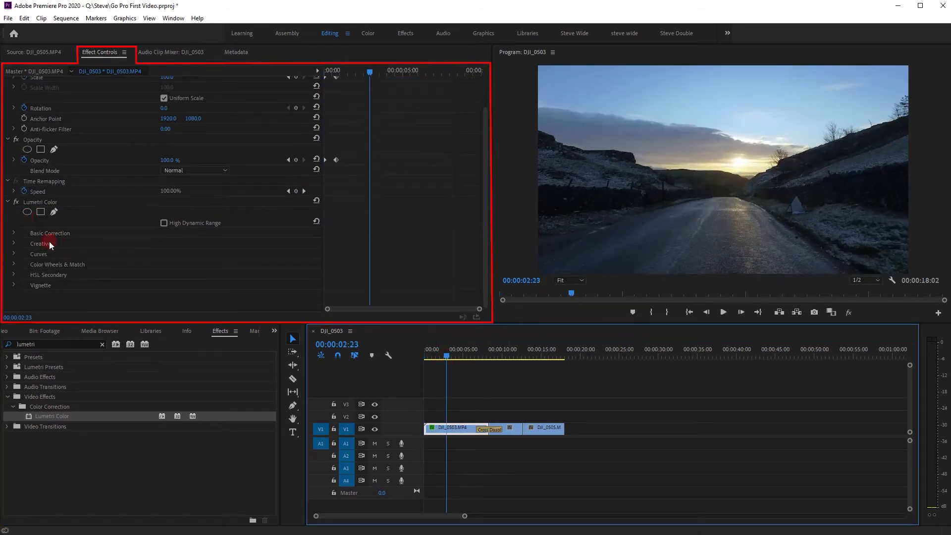
pyautogui.click(16, 231)
pyautogui.scroll(-4, 121, 227)
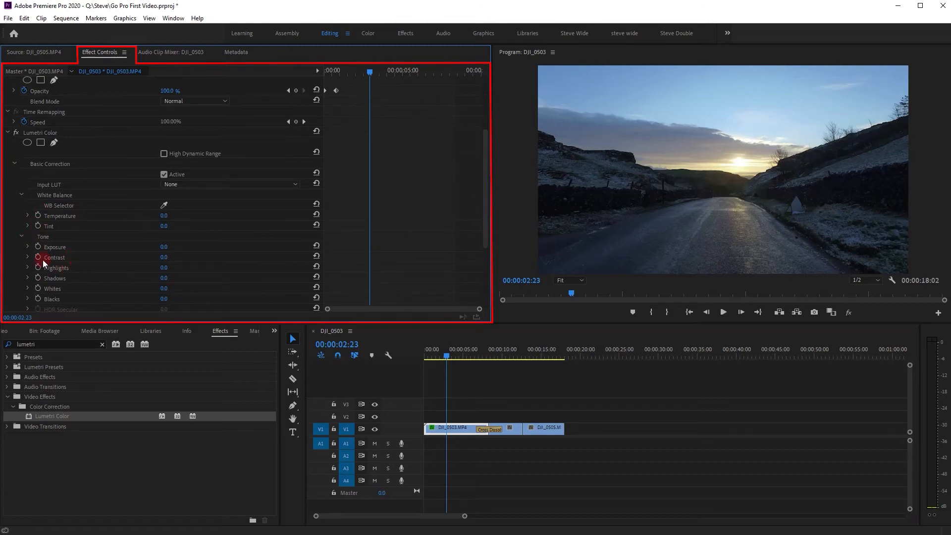
pyautogui.moveTo(163, 220)
pyautogui.mouseDown()
pyautogui.moveTo(161, 209)
pyautogui.moveTo(212, 210)
pyautogui.moveTo(154, 213)
pyautogui.mouseUp()
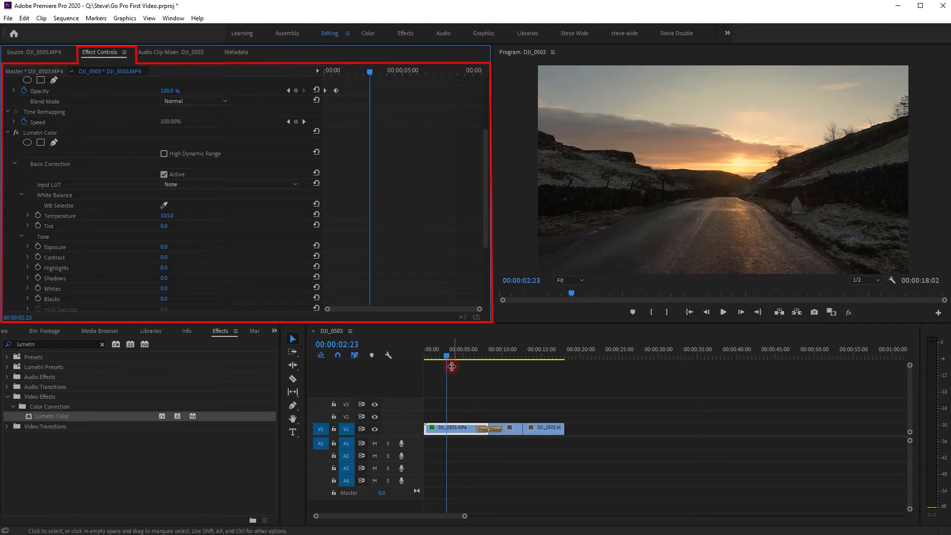
pyautogui.moveTo(453, 355)
pyautogui.mouseDown()
pyautogui.moveTo(504, 352)
pyautogui.moveTo(450, 362)
pyautogui.mouseUp()
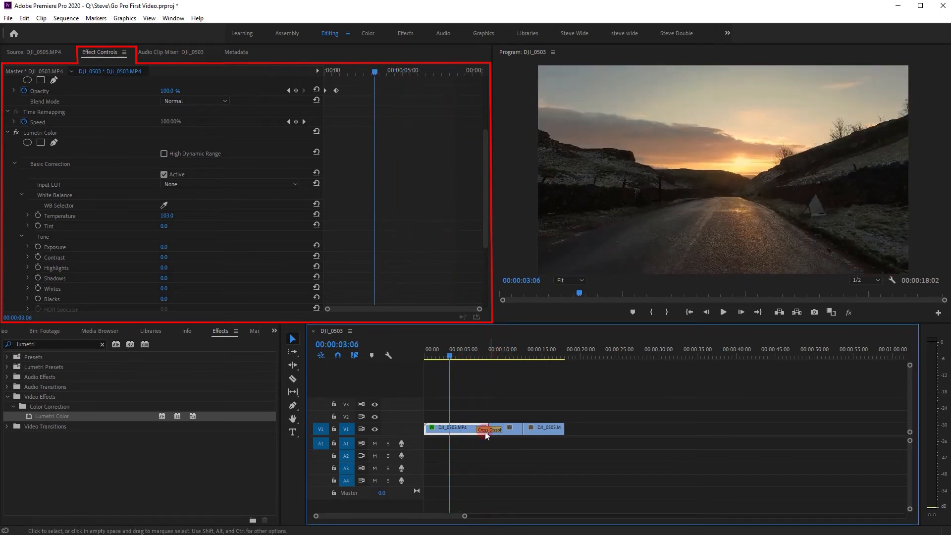
# Step: Copy the Lumetri Color effect from the DJI_0503.MP4 clip onto the DJI_0504.MP4 clip and scrub through the result
pyautogui.click(44, 134)
pyautogui.click(440, 427)
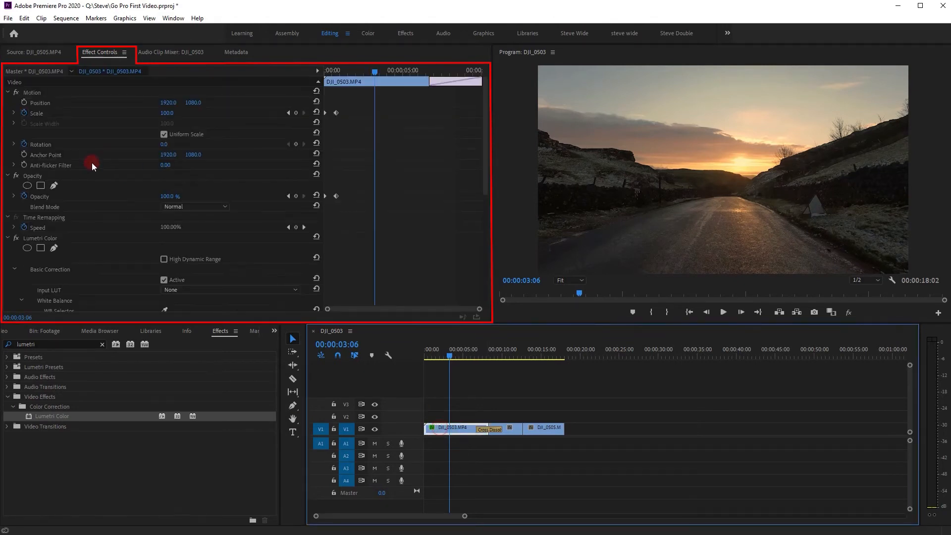
pyautogui.click(45, 236)
pyautogui.rightClick(45, 236)
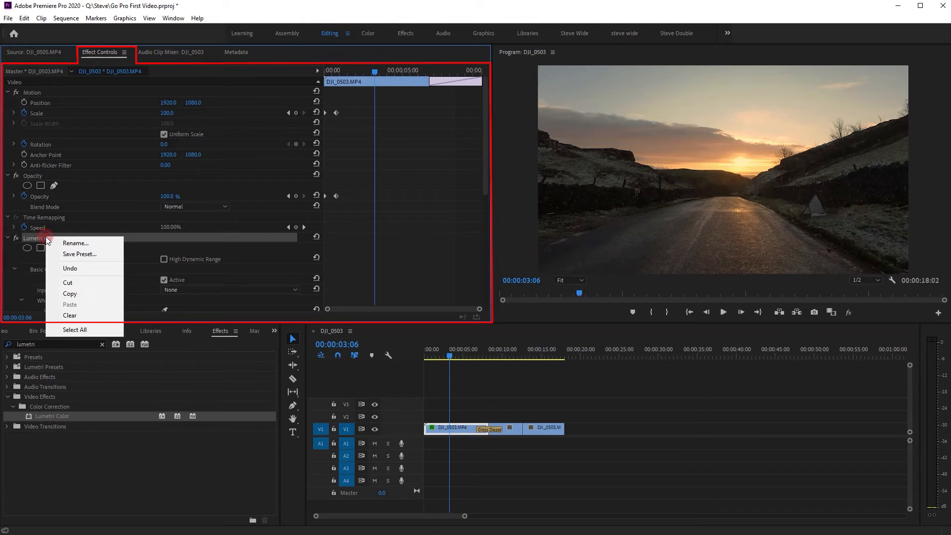
pyautogui.click(93, 293)
pyautogui.moveTo(489, 356); pyautogui.dragTo(510, 355)
pyautogui.click(512, 428)
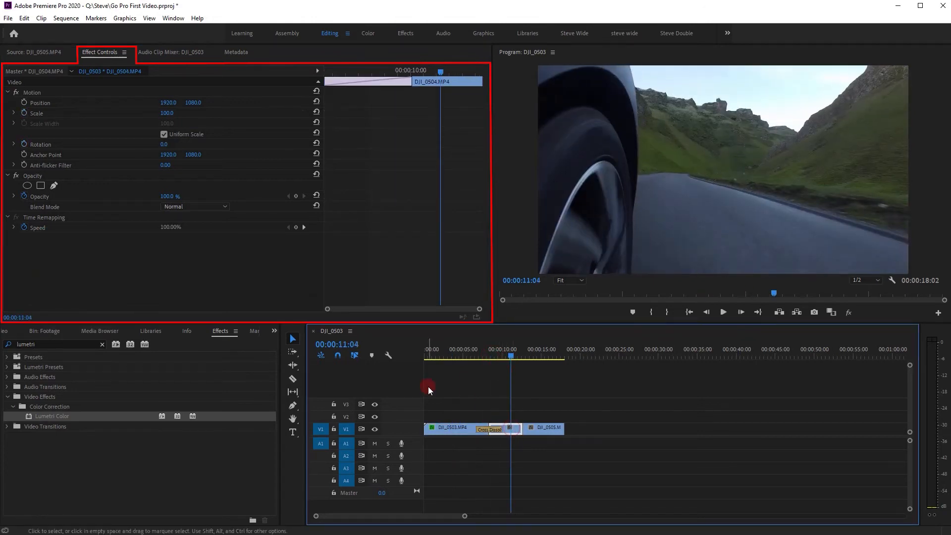
pyautogui.rightClick(190, 262)
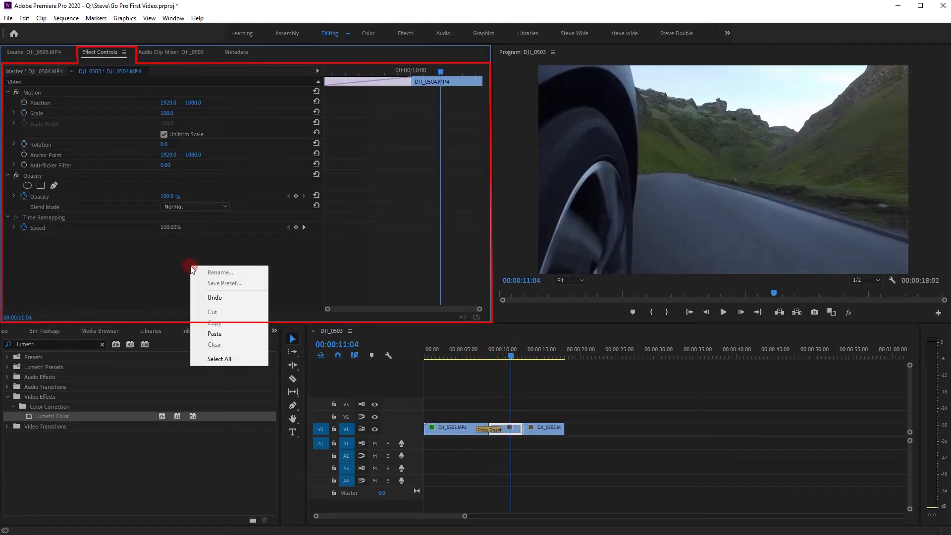
pyautogui.click(236, 334)
pyautogui.moveTo(515, 372)
pyautogui.mouseDown()
pyautogui.moveTo(506, 358)
pyautogui.moveTo(481, 363)
pyautogui.moveTo(501, 367)
pyautogui.mouseUp()
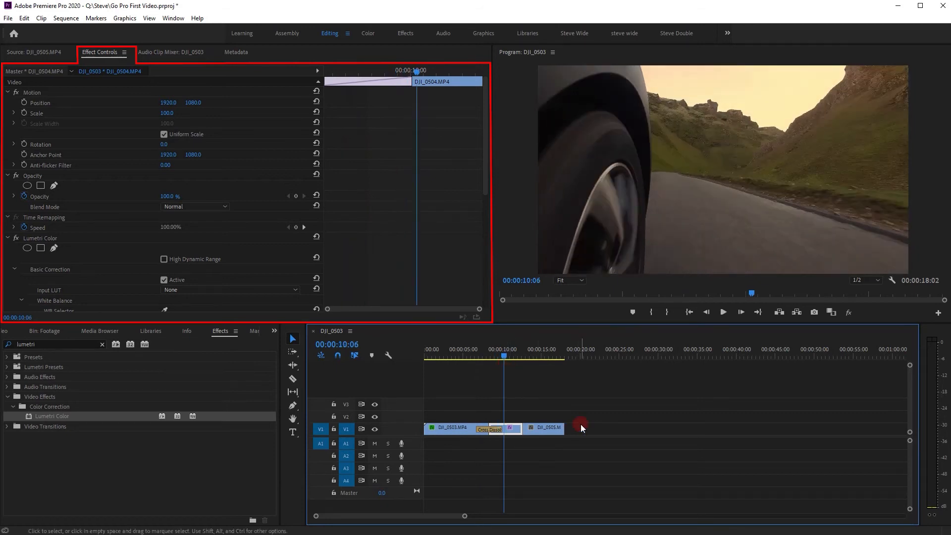
# Step: Undo the Lumetri Color effects on both clips and move the playhead to 00:00:05:12
pyautogui.hotkey('ctrl', 'z')
pyautogui.click(467, 345)
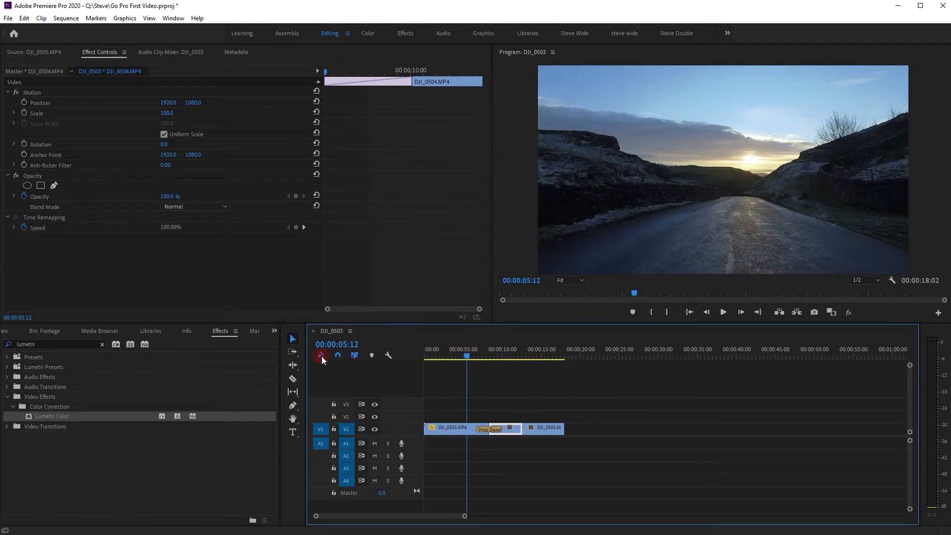
# Step: Create a 3840 x 2160, 25 fps adjustment layer and place it on track V3 so it spans all the clips in the sequence
pyautogui.click(275, 330)
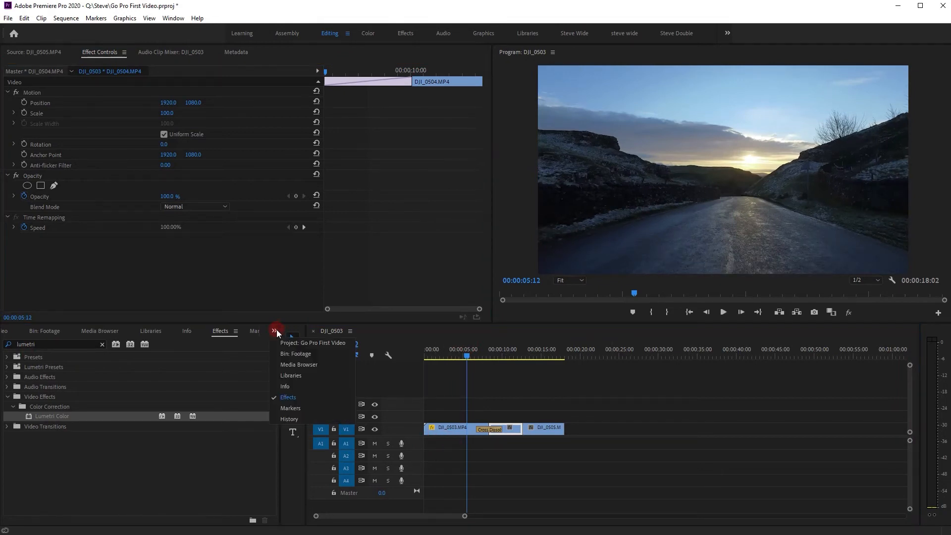
pyautogui.click(312, 343)
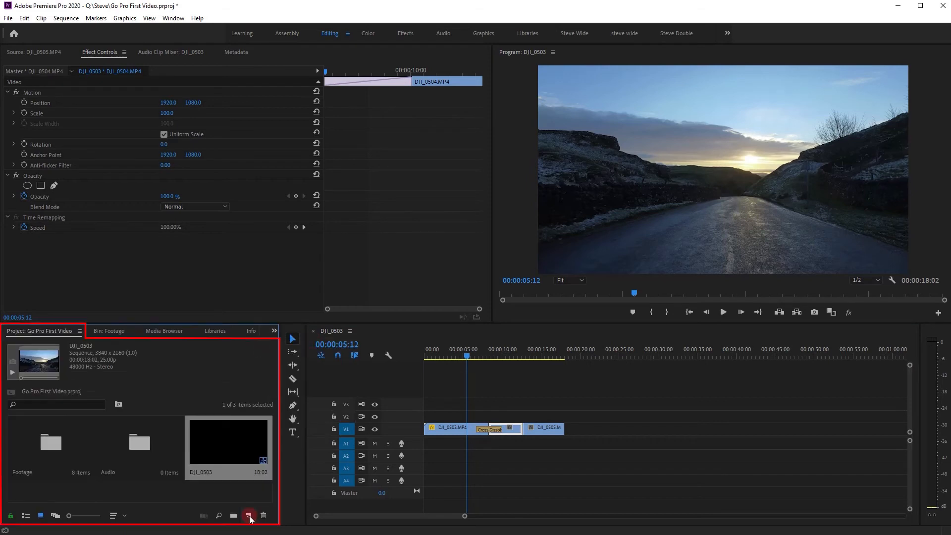
pyautogui.click(248, 516)
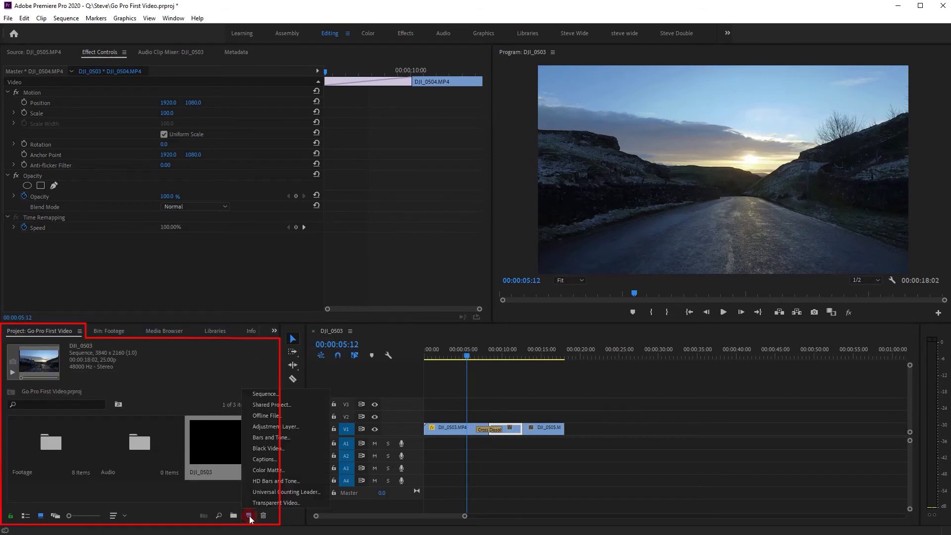
pyautogui.click(277, 427)
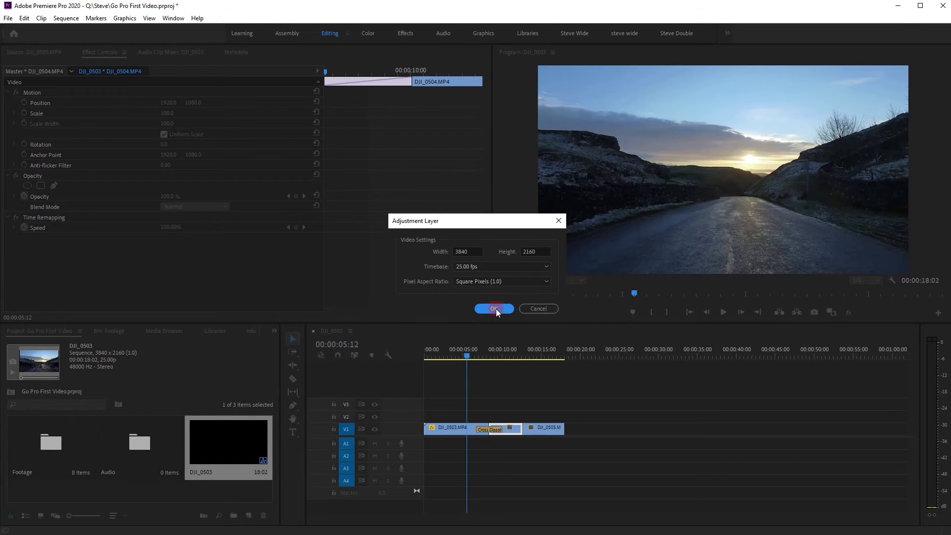
pyautogui.click(494, 308)
pyautogui.moveTo(40, 475); pyautogui.dragTo(525, 408)
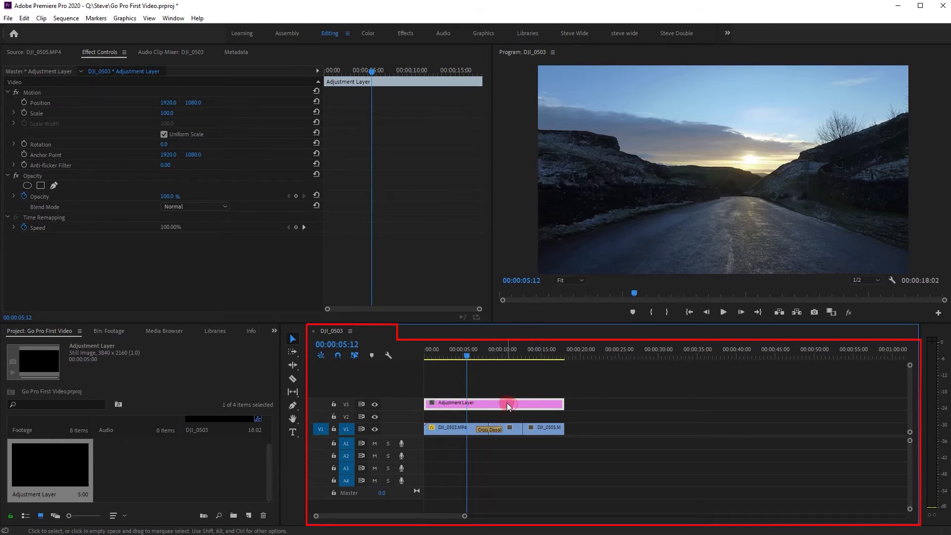
# Step: Apply Lumetri Color to the adjustment layer and set its Basic Correction temperature to 77
pyautogui.click(274, 330)
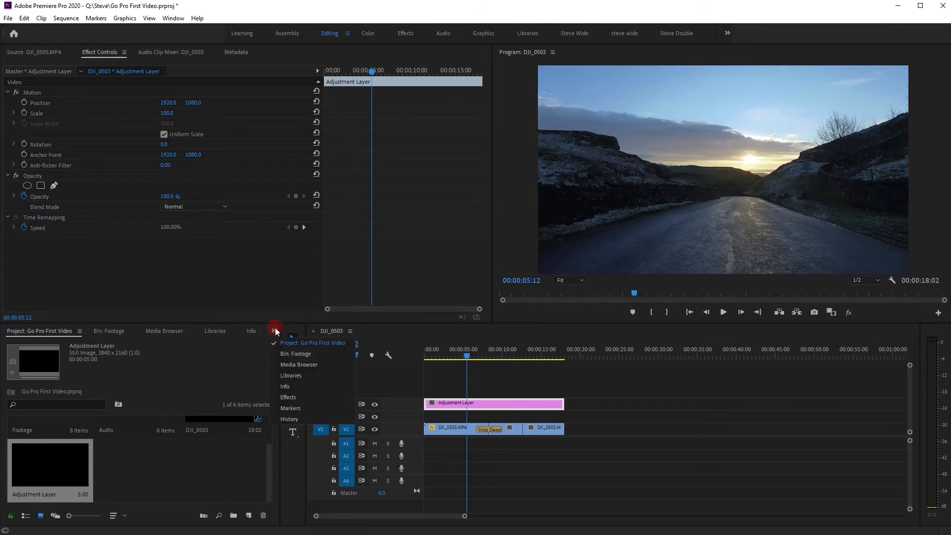
pyautogui.click(314, 397)
pyautogui.click(60, 418)
pyautogui.moveTo(61, 418); pyautogui.dragTo(470, 403)
pyautogui.click(19, 277)
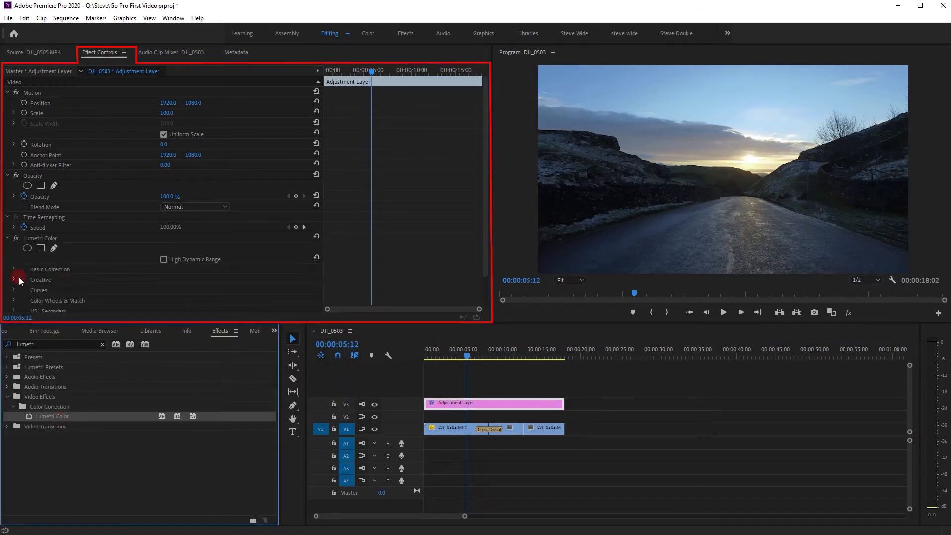
pyautogui.scroll(-3, 257, 260)
pyautogui.click(168, 253)
pyautogui.moveTo(168, 254)
pyautogui.mouseDown()
pyautogui.moveTo(206, 255)
pyautogui.moveTo(174, 247)
pyautogui.mouseUp()
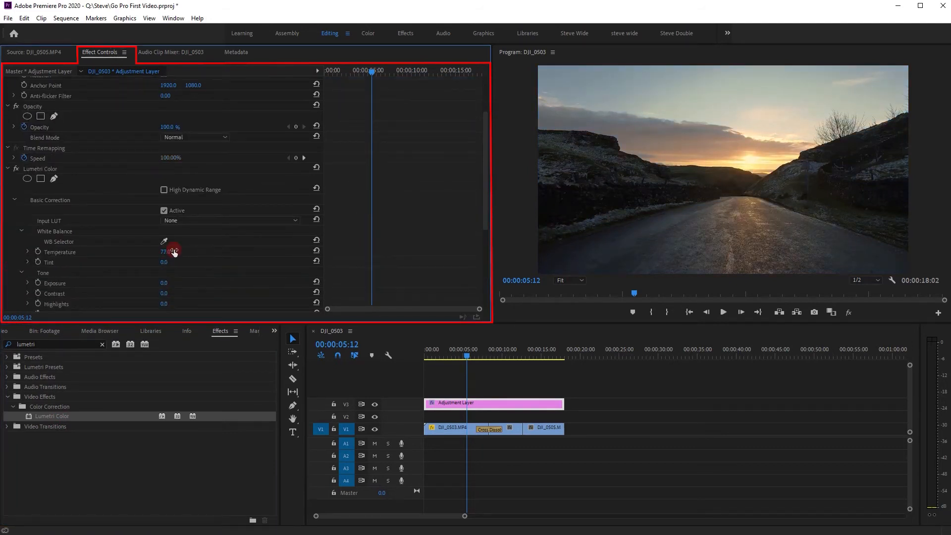
# Step: Compare the frame at 00:00:14:07 with and without the adjustment layer by toggling its Lumetri Color effect and the V3 track output
pyautogui.moveTo(477, 355); pyautogui.dragTo(536, 358)
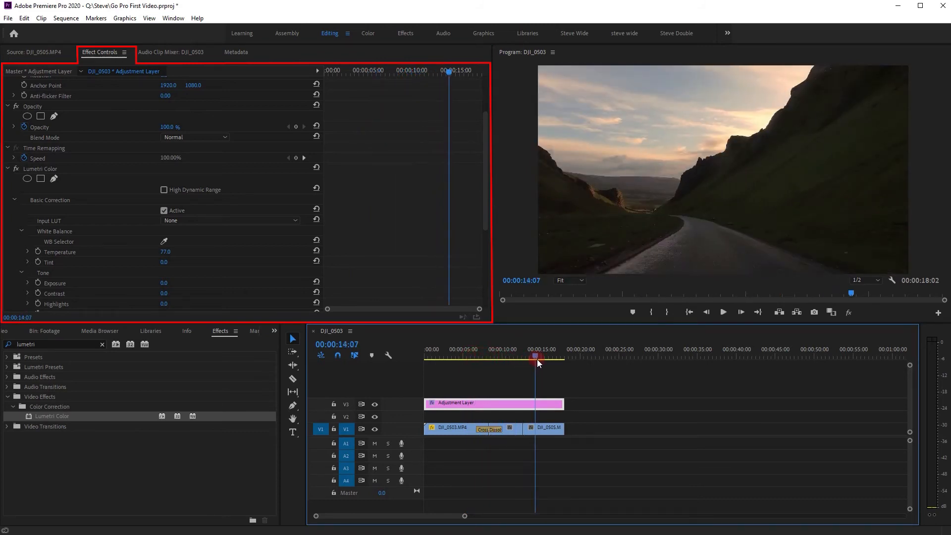
pyautogui.click(16, 169)
pyautogui.click(16, 169)
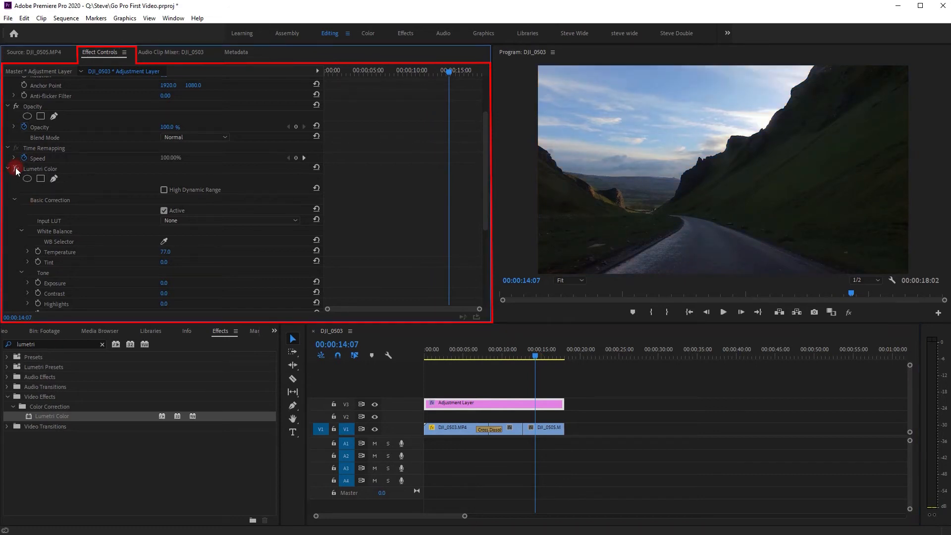
pyautogui.click(375, 405)
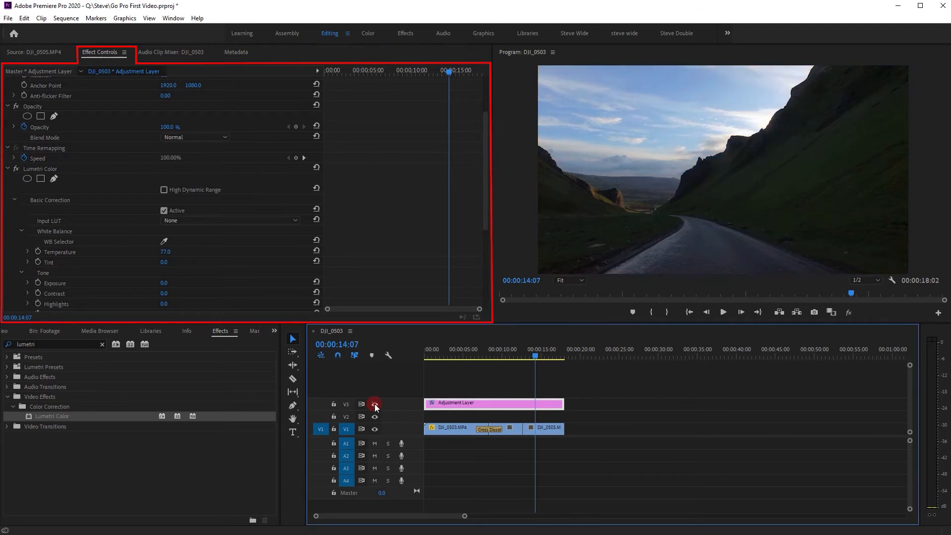
pyautogui.click(375, 405)
# Step: Shape the adjustment layer's RGB curve into an S with lowered shadows and slightly raised highlights, and preview the frame at 00:00:03:14
pyautogui.scroll(-5, 158, 215)
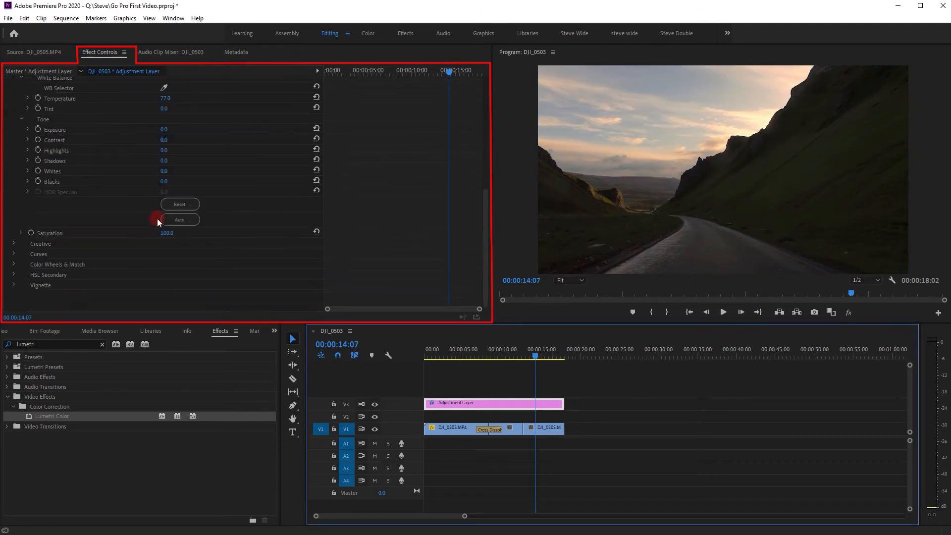
pyautogui.click(19, 254)
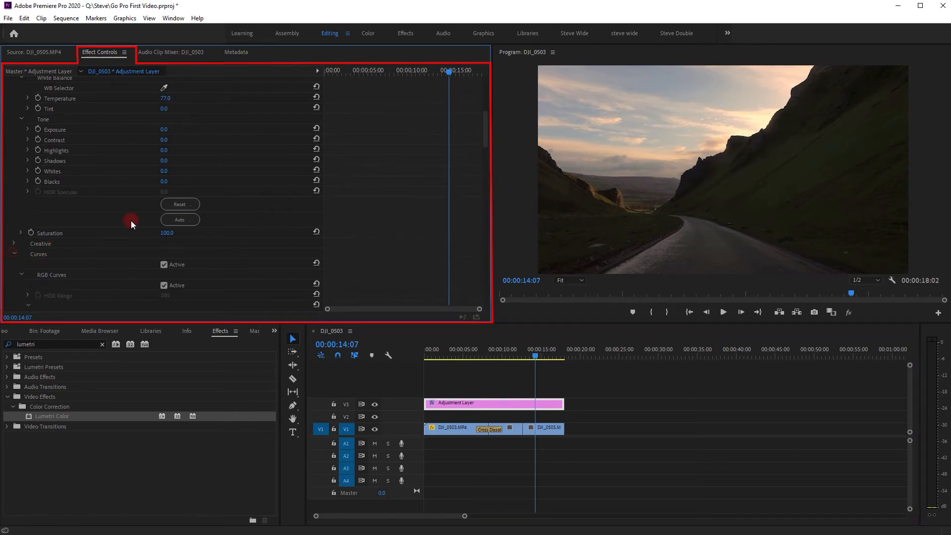
pyautogui.scroll(-5, 149, 208)
pyautogui.scroll(2, 181, 203)
pyautogui.moveTo(148, 218); pyautogui.dragTo(154, 227)
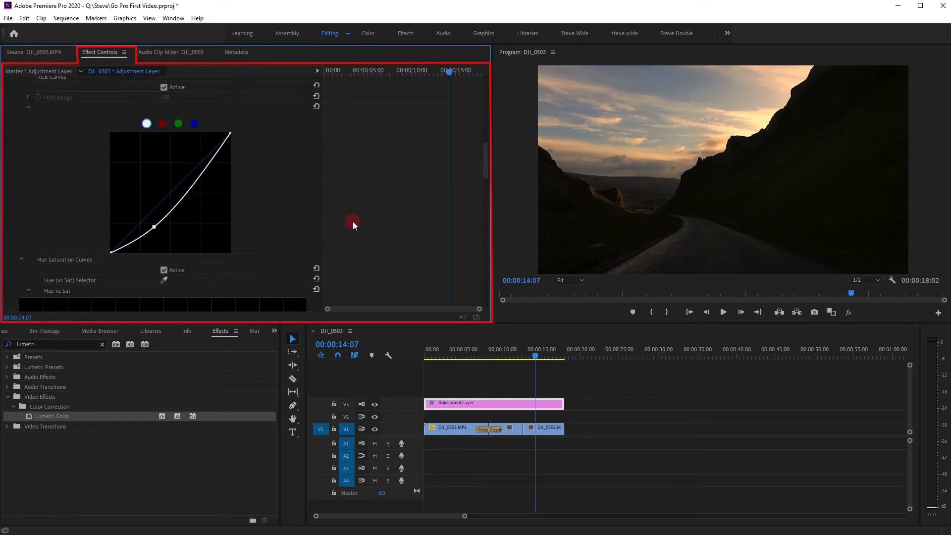
pyautogui.moveTo(196, 181); pyautogui.dragTo(190, 178)
pyautogui.moveTo(489, 350); pyautogui.dragTo(453, 363)
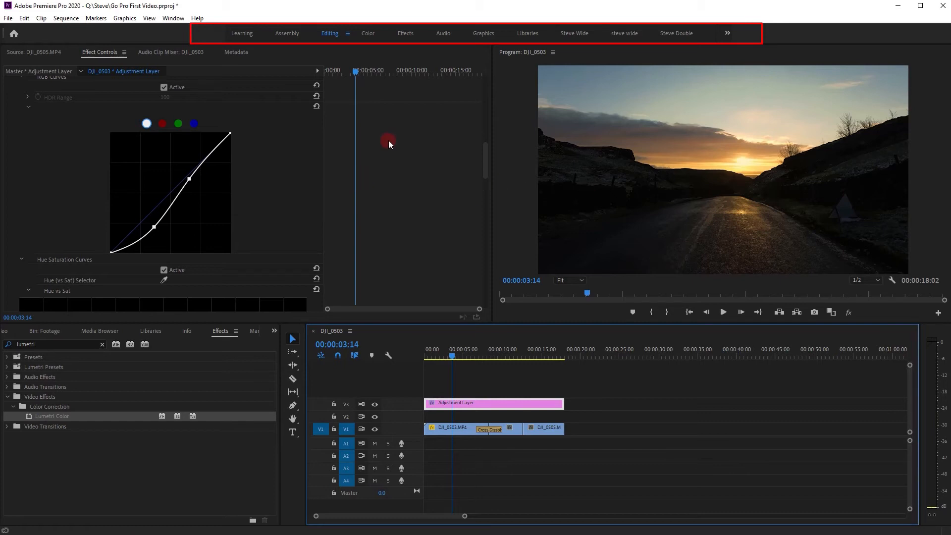
# Step: Switch to the Color workspace and examine the Lumetri Scopes with the playhead at 00:00:11:08
pyautogui.click(369, 34)
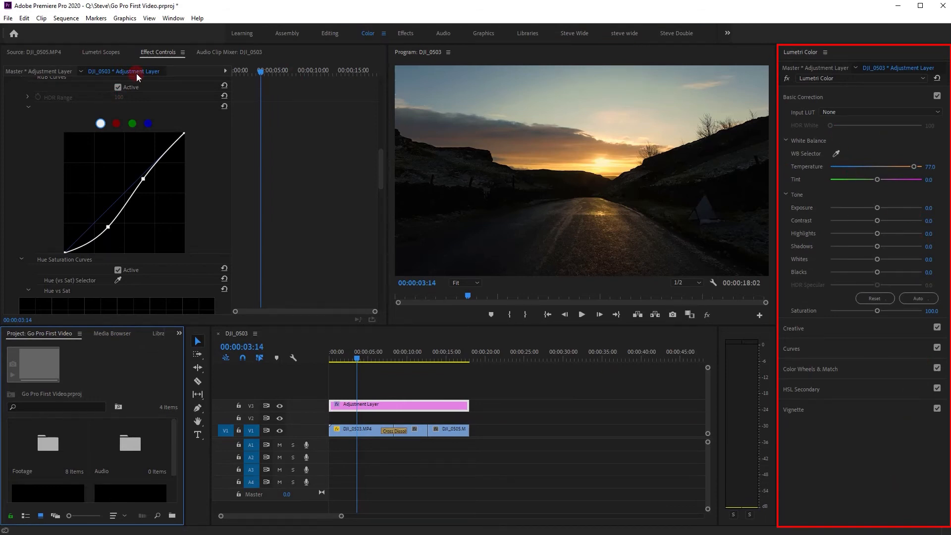
pyautogui.click(102, 52)
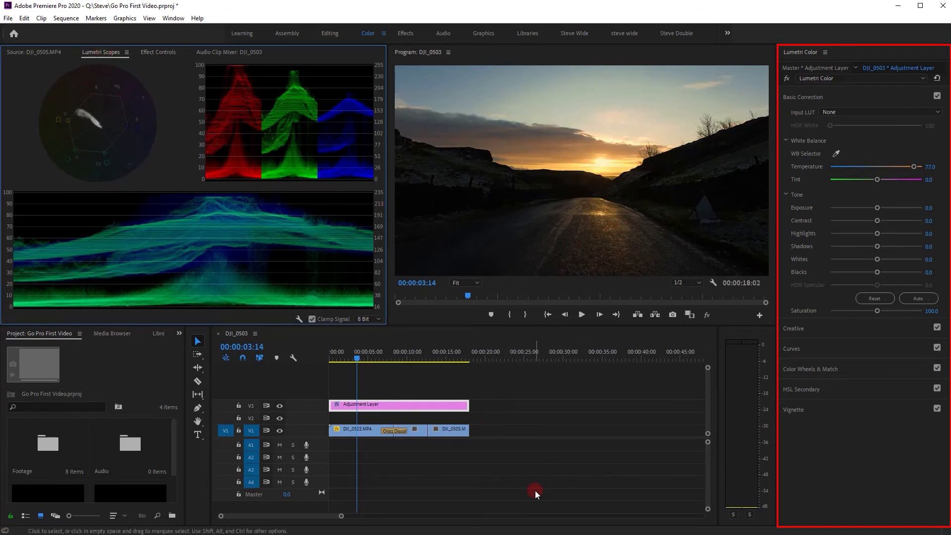
pyautogui.moveTo(426, 364); pyautogui.dragTo(418, 349)
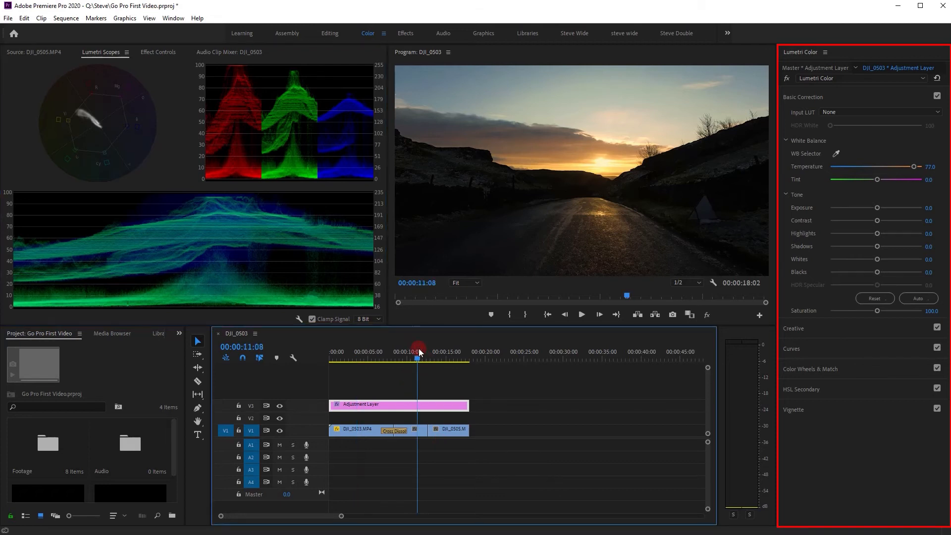
pyautogui.click(430, 451)
pyautogui.click(537, 468)
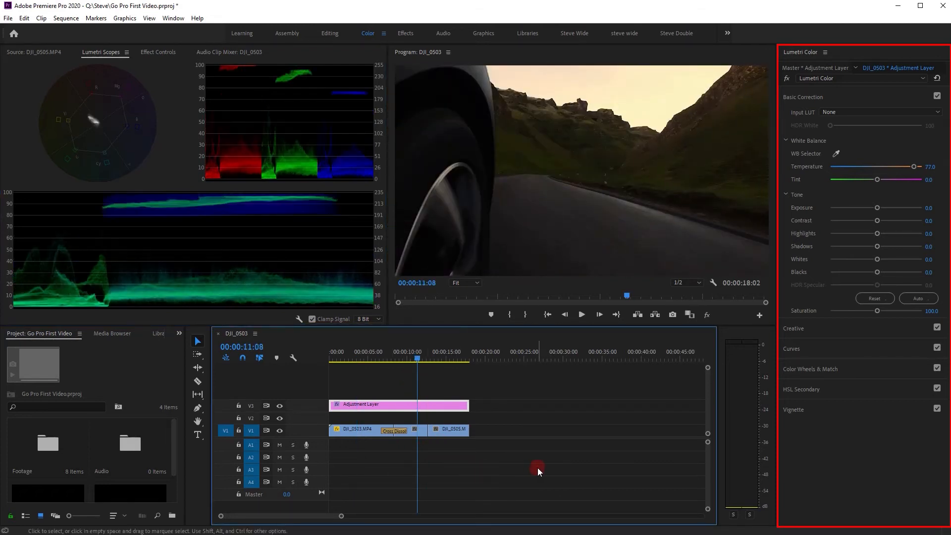
# Step: Move the adjustment layer off the clips to start at about 00:00:30:00, and select the DJI_0503.MP4 clip with the playhead at 00:00:05:02
pyautogui.moveTo(401, 405); pyautogui.dragTo(635, 409)
pyautogui.moveTo(411, 355); pyautogui.dragTo(380, 355)
pyautogui.click(366, 433)
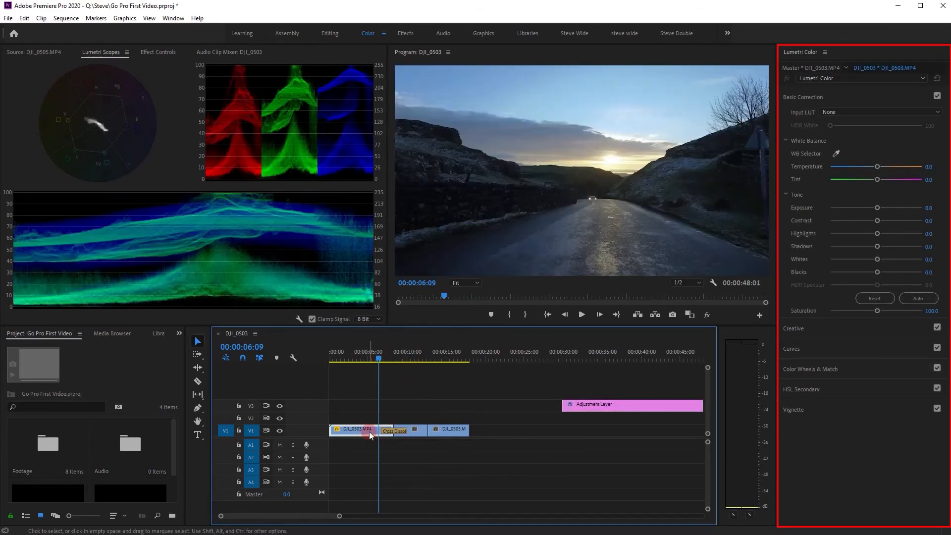
pyautogui.click(417, 349)
pyautogui.moveTo(465, 349); pyautogui.dragTo(369, 352)
# Step: Warm the DJI_0503.MP4 clip's Lumetri temperature and pull down the shadows on its RGB curve
pyautogui.click(863, 128)
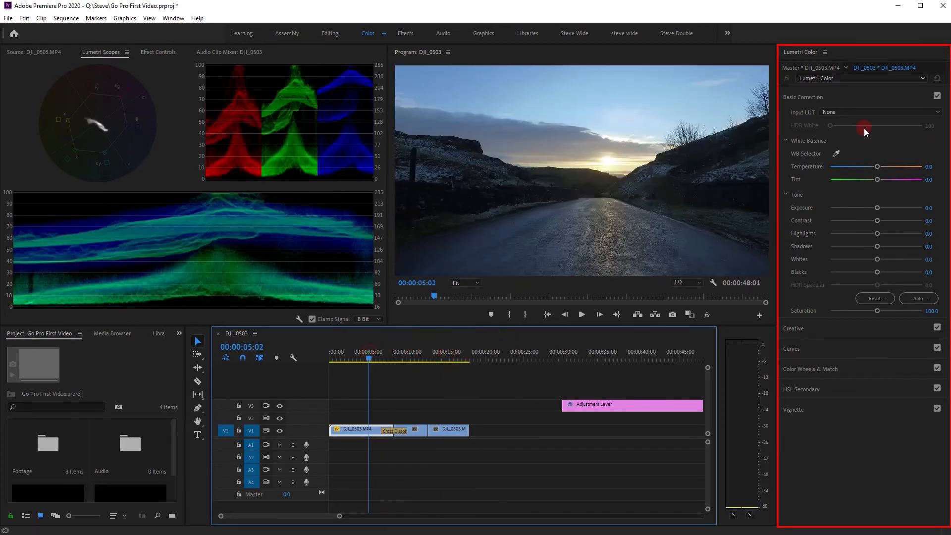
pyautogui.moveTo(873, 164); pyautogui.dragTo(907, 165)
pyautogui.click(834, 349)
pyautogui.moveTo(848, 285); pyautogui.dragTo(858, 300)
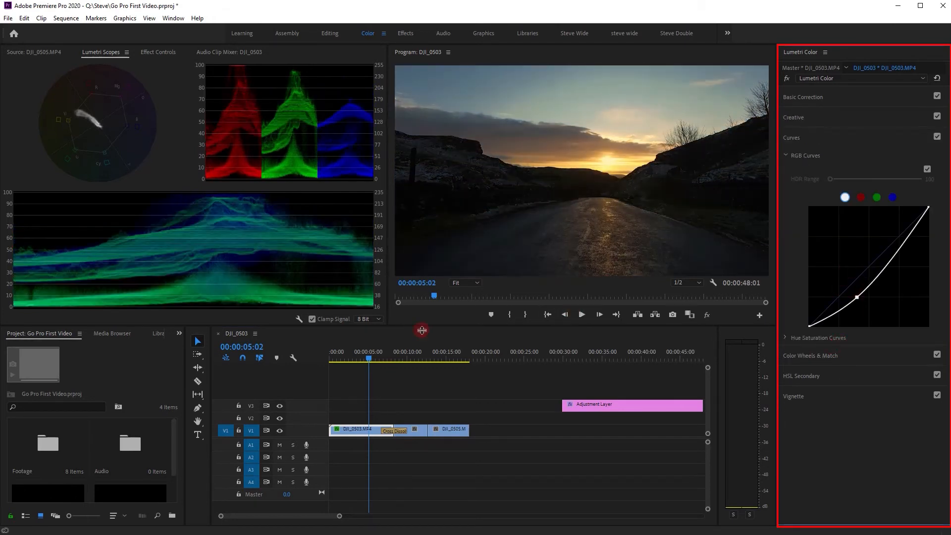
# Step: Give the DJI_0504.MP4 clip an S-shaped RGB curve at 00:00:09:24 and warm its Lumetri temperature
pyautogui.moveTo(388, 356); pyautogui.dragTo(406, 355)
pyautogui.moveTo(843, 298); pyautogui.dragTo(852, 302)
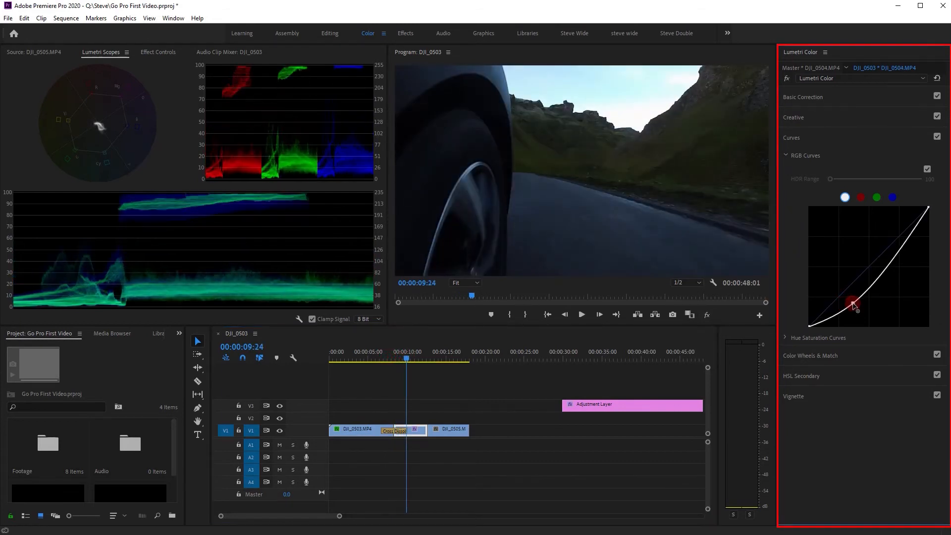
pyautogui.moveTo(881, 272); pyautogui.dragTo(890, 245)
pyautogui.click(848, 97)
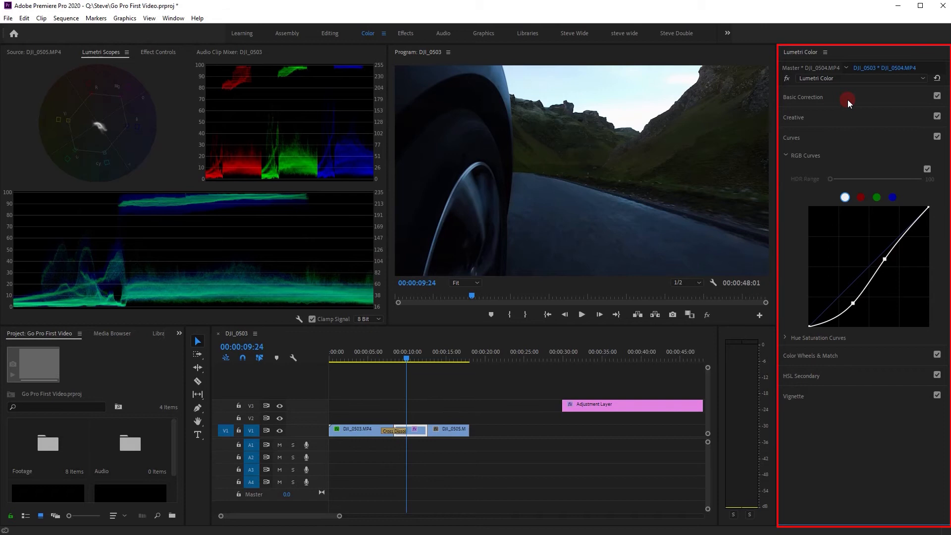
pyautogui.moveTo(888, 161); pyautogui.dragTo(902, 165)
# Step: Set the DJI_0505.MP4 clip's Lumetri temperature to 62.4 and bend its RGB curve down with shadow and highlight points
pyautogui.moveTo(408, 359); pyautogui.dragTo(447, 355)
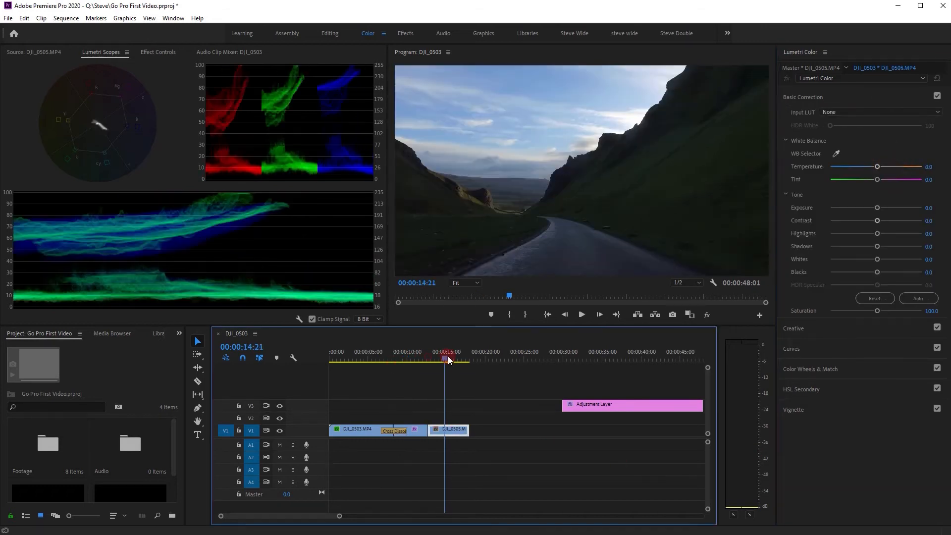
pyautogui.moveTo(877, 166); pyautogui.dragTo(905, 167)
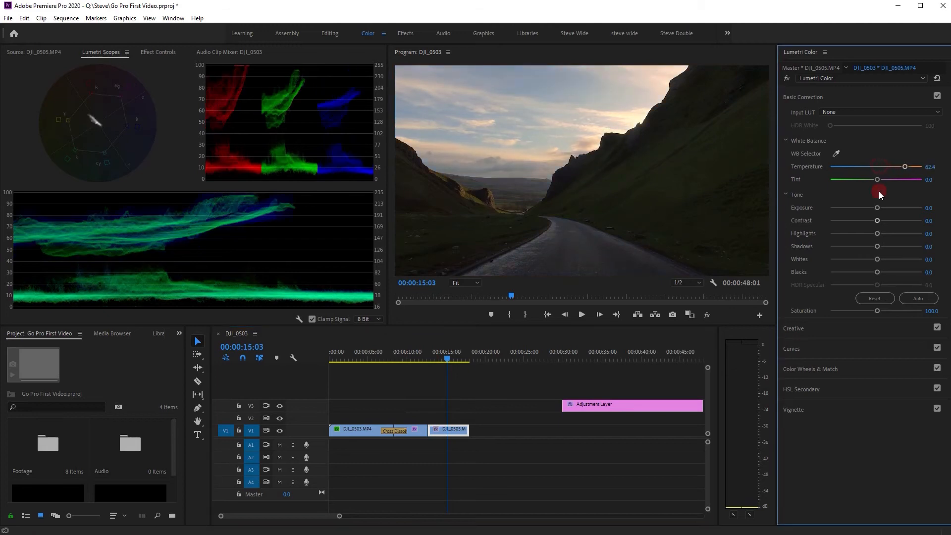
pyautogui.click(834, 347)
pyautogui.moveTo(845, 296); pyautogui.dragTo(850, 307)
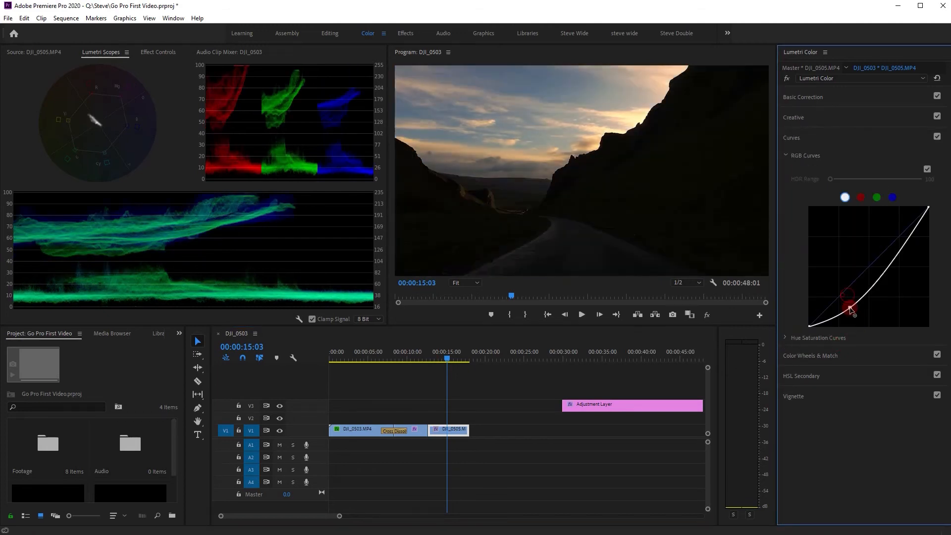
pyautogui.click(888, 262)
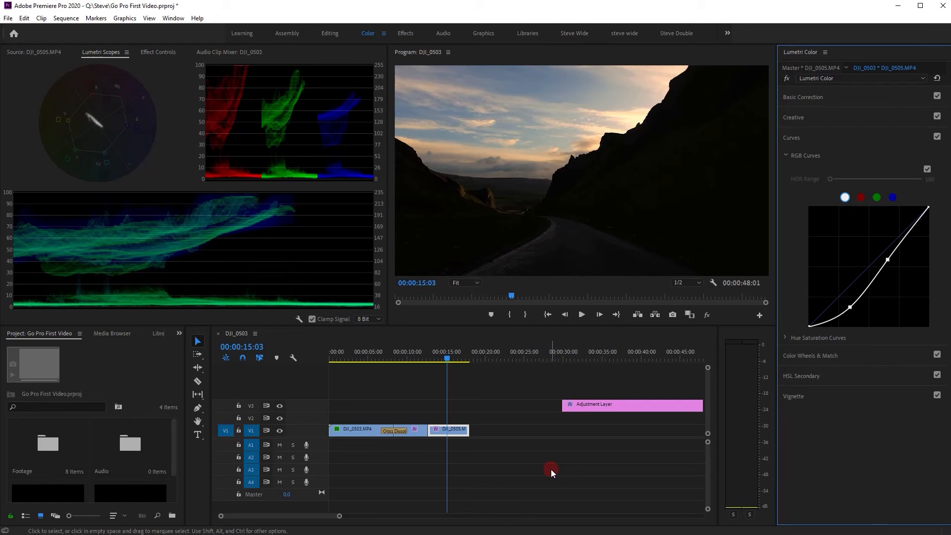
# Step: Undo the color corrections on the individual clips and the move of the adjustment layer
pyautogui.hotkey('ctrl', 'z')
pyautogui.hotkey('ctrl', 'z')
pyautogui.hotkey('ctrl', 'z')
pyautogui.hotkey('ctrl', 'z')
pyautogui.hotkey('ctrl', 'z')
pyautogui.hotkey('ctrl', 'z')
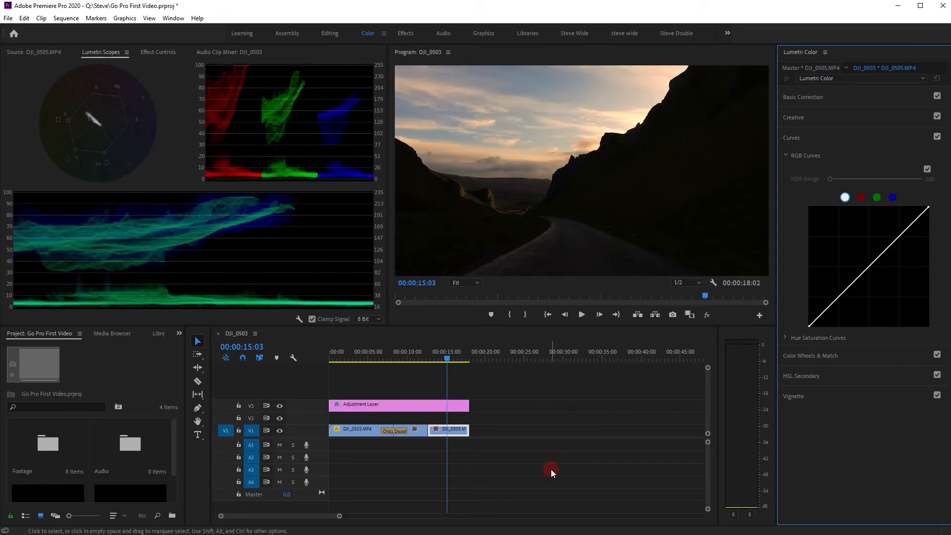
# Step: Move the adjustment layer down to track V2 and return to the Editing workspace with the effects search cleared
pyautogui.moveTo(406, 409); pyautogui.dragTo(403, 418)
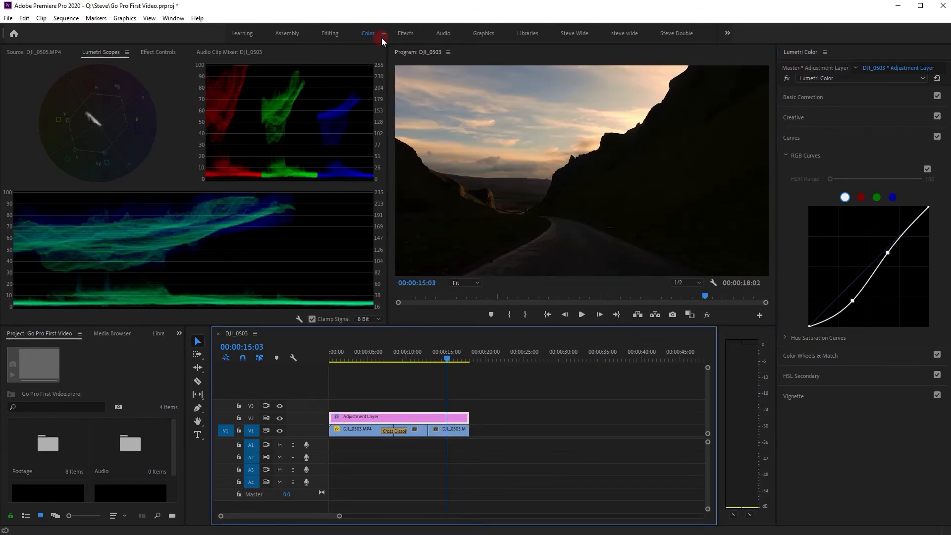
pyautogui.click(330, 33)
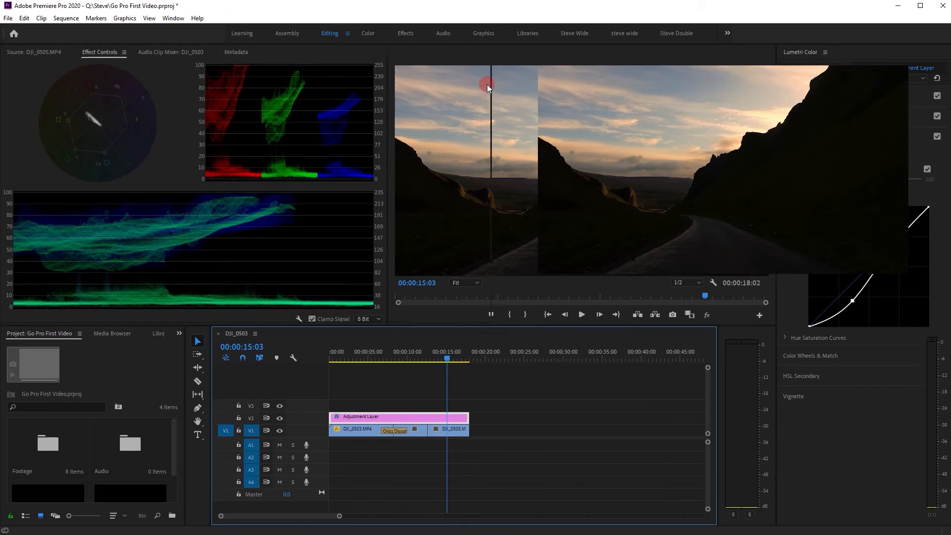
pyautogui.click(102, 342)
pyautogui.click(102, 343)
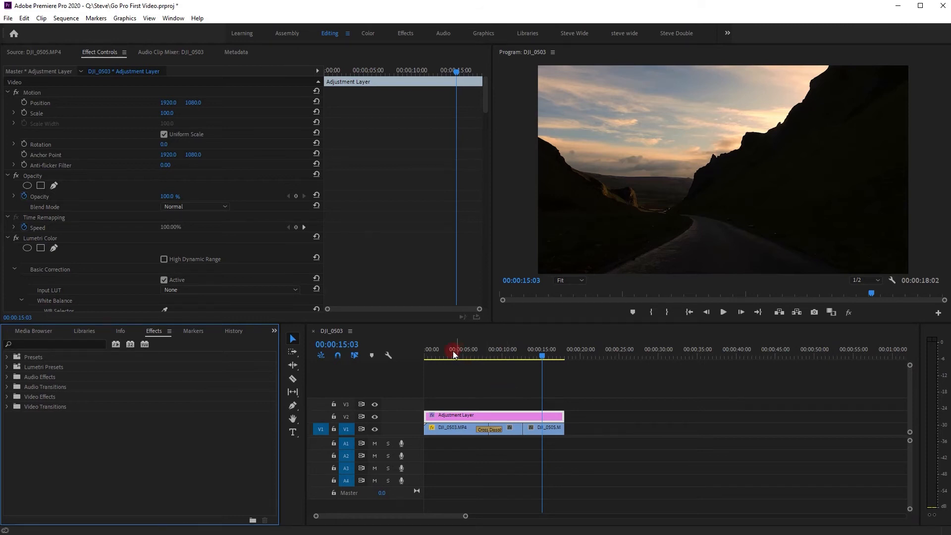
# Step: Add a text title reading "Car Journey" at the start of the sequence, 00:00:00:00
pyautogui.moveTo(453, 350); pyautogui.dragTo(388, 360)
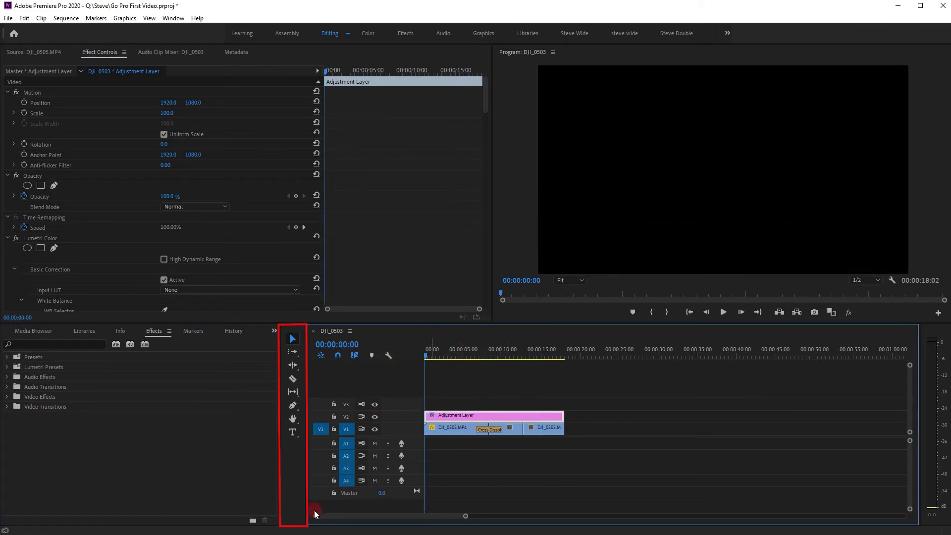
pyautogui.click(292, 432)
pyautogui.click(661, 148)
pyautogui.write('Car Journey')
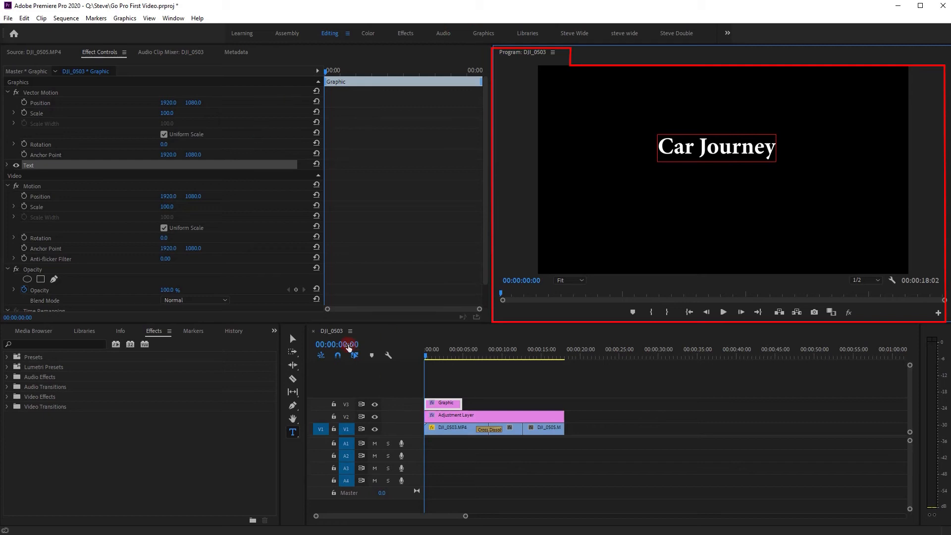
pyautogui.click(295, 338)
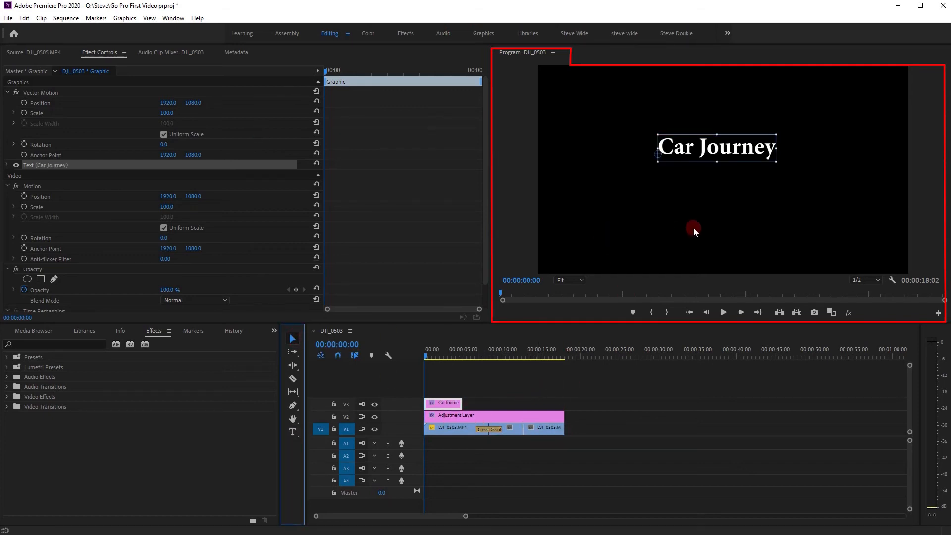
# Step: Center the Car Journey title in the frame using the safe margins as a guide, and hide the margins
pyautogui.rightClick(701, 216)
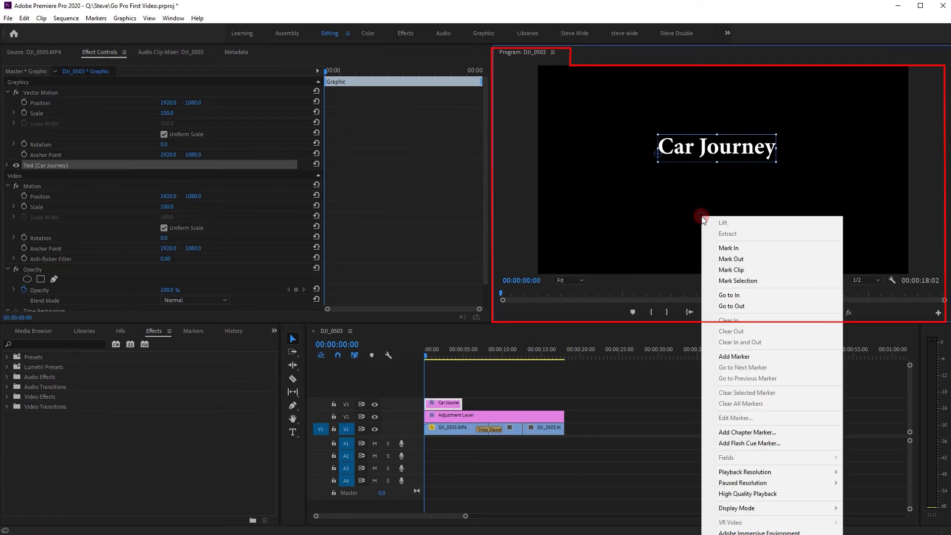
pyautogui.click(738, 534)
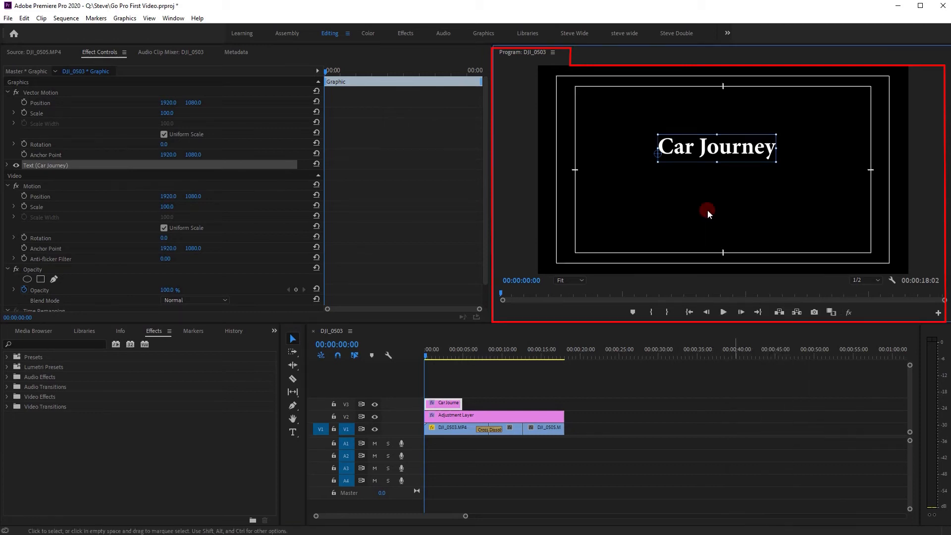
pyautogui.moveTo(744, 153); pyautogui.dragTo(750, 174)
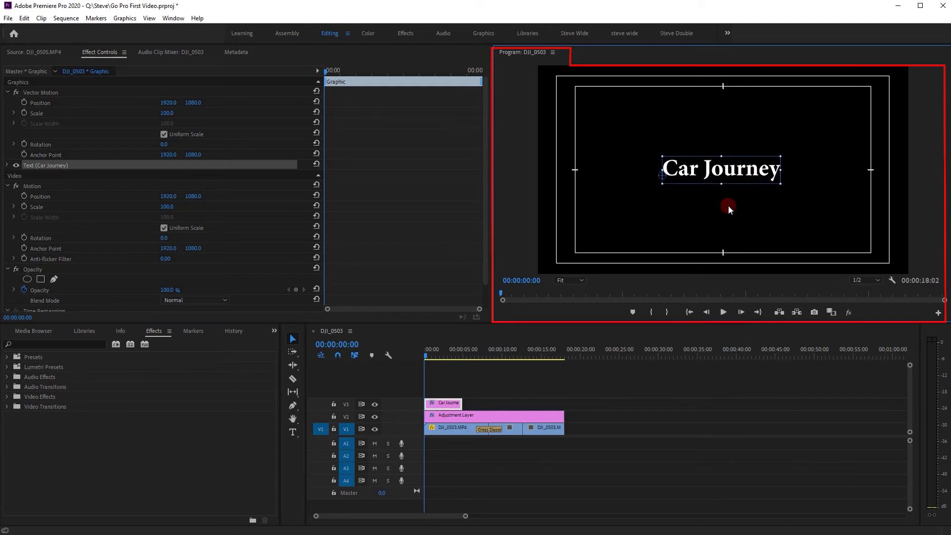
pyautogui.rightClick(665, 218)
pyautogui.click(666, 533)
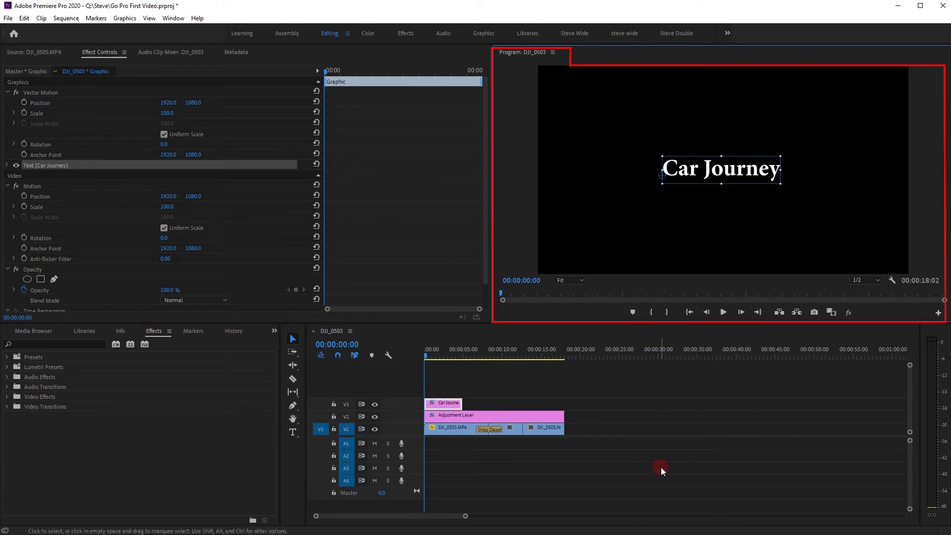
# Step: Draw a rectangle around the Car Journey title and place its shape layer beneath the text layer
pyautogui.moveTo(293, 409); pyautogui.dragTo(345, 418)
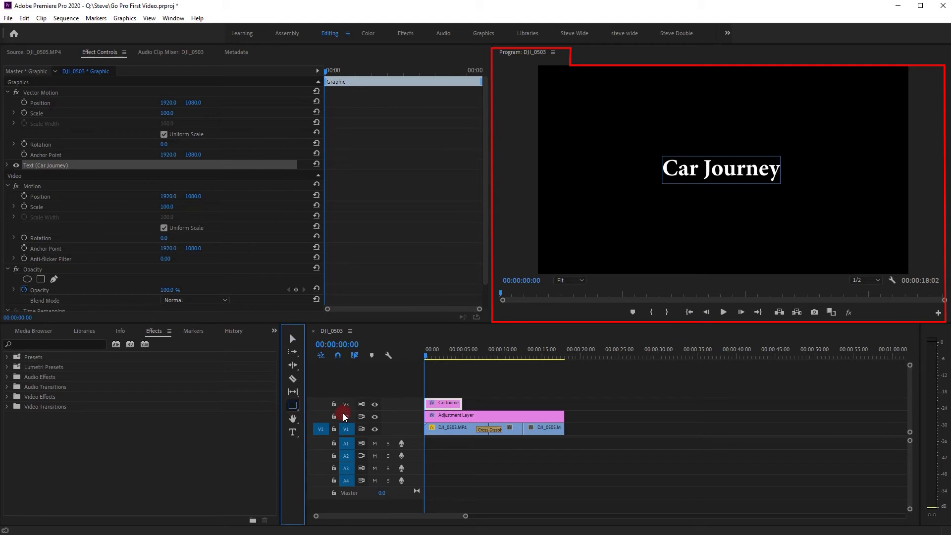
pyautogui.moveTo(634, 153); pyautogui.dragTo(803, 191)
pyautogui.click(32, 165)
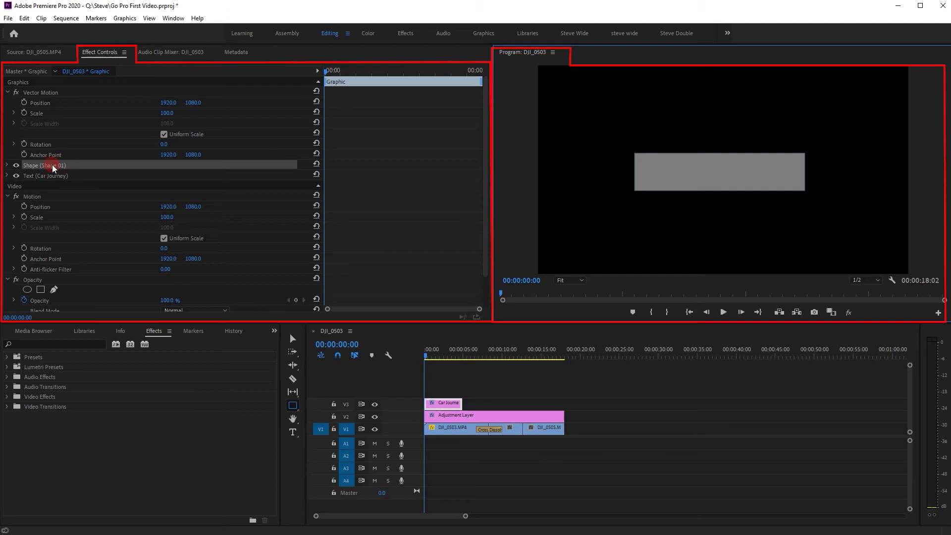
pyautogui.moveTo(52, 168); pyautogui.dragTo(55, 172)
pyautogui.moveTo(52, 175); pyautogui.dragTo(52, 177)
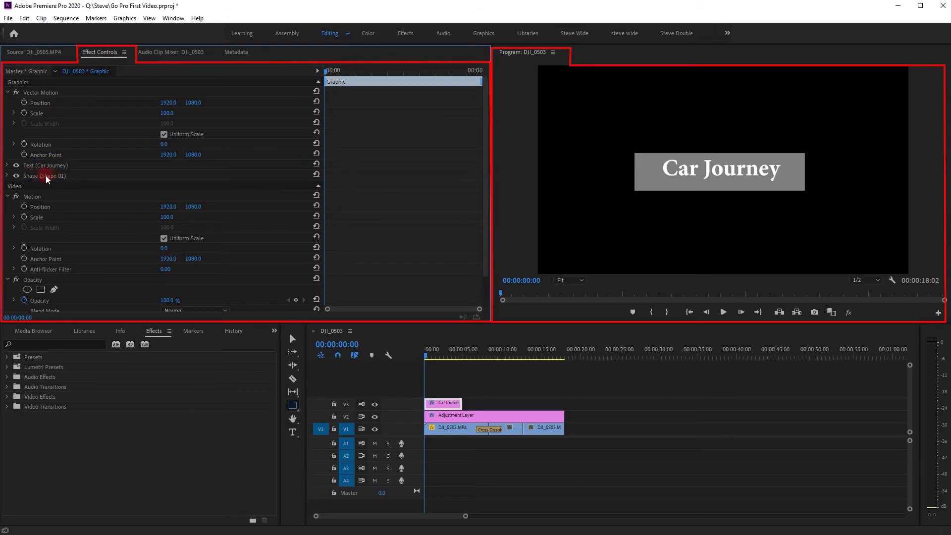
# Step: Set the fill color of the rectangle behind the title to black, 000000
pyautogui.click(43, 167)
pyautogui.click(9, 177)
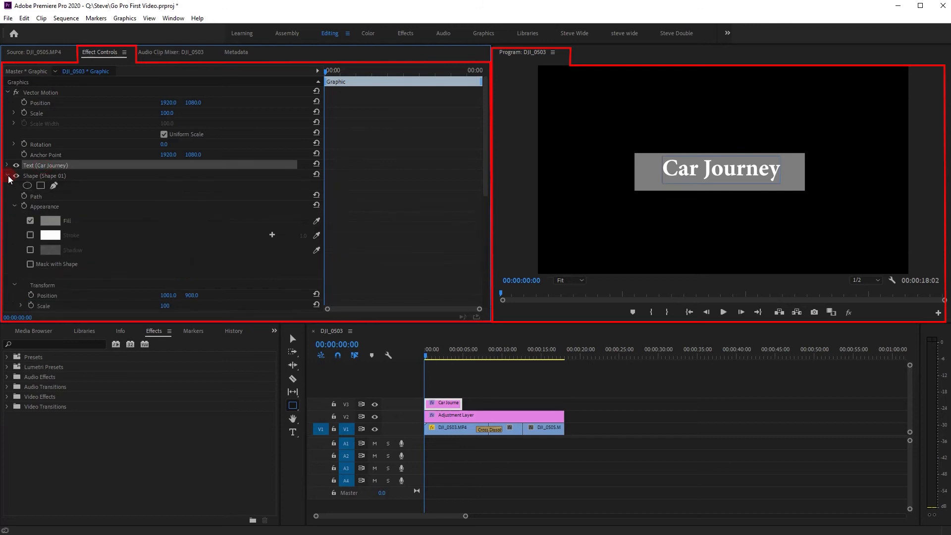
pyautogui.click(59, 231)
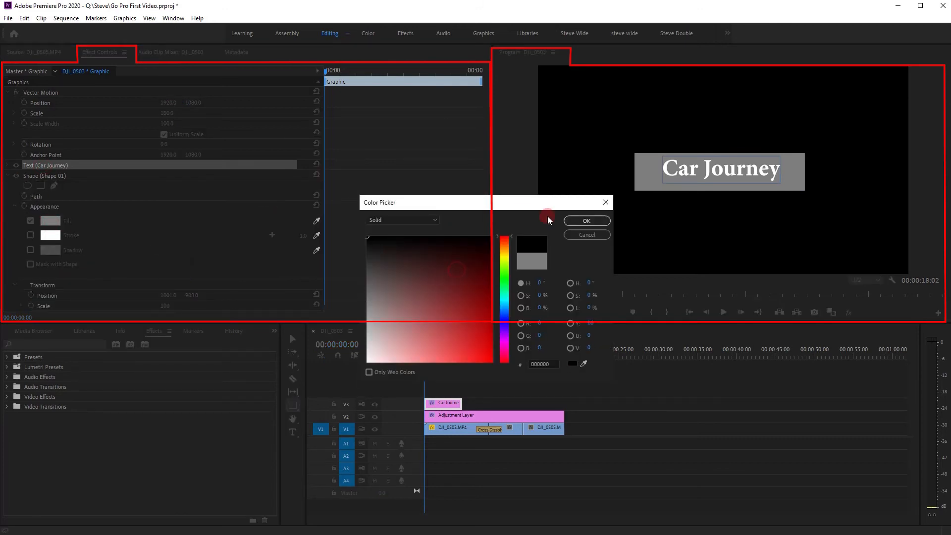
pyautogui.click(569, 220)
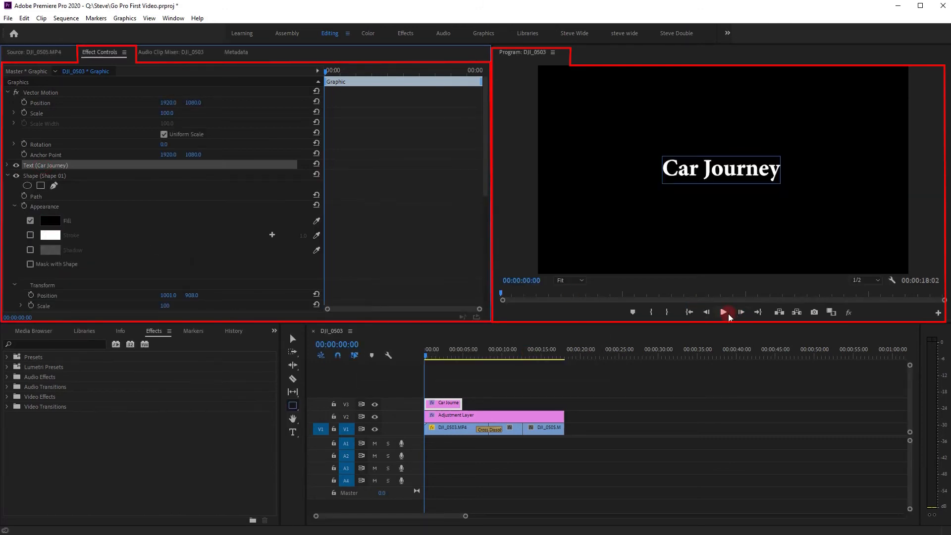
# Step: Preview the title over the footage up to 00:00:02:02 and lower the rectangle's opacity to make it semi-transparent
pyautogui.click(724, 312)
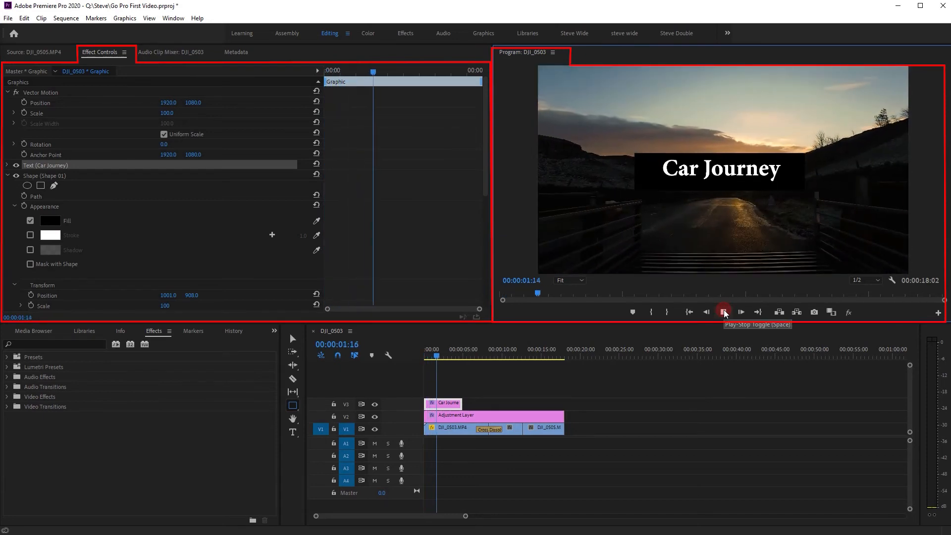
pyautogui.click(708, 311)
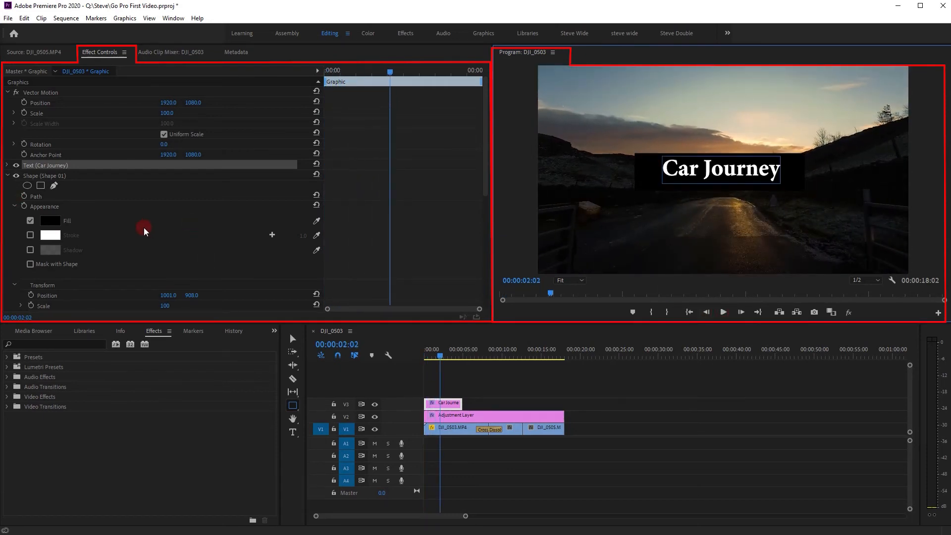
pyautogui.scroll(-5, 132, 266)
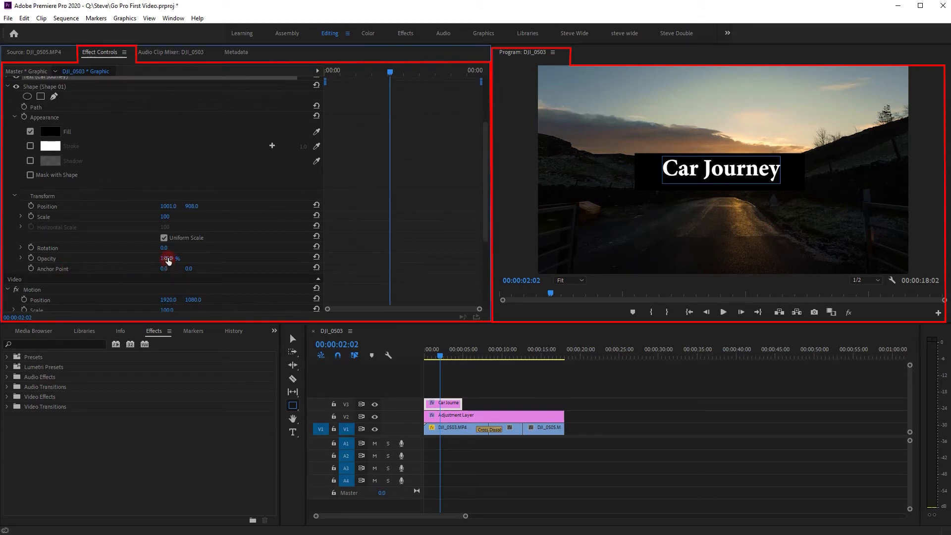
pyautogui.moveTo(168, 261); pyautogui.dragTo(157, 257)
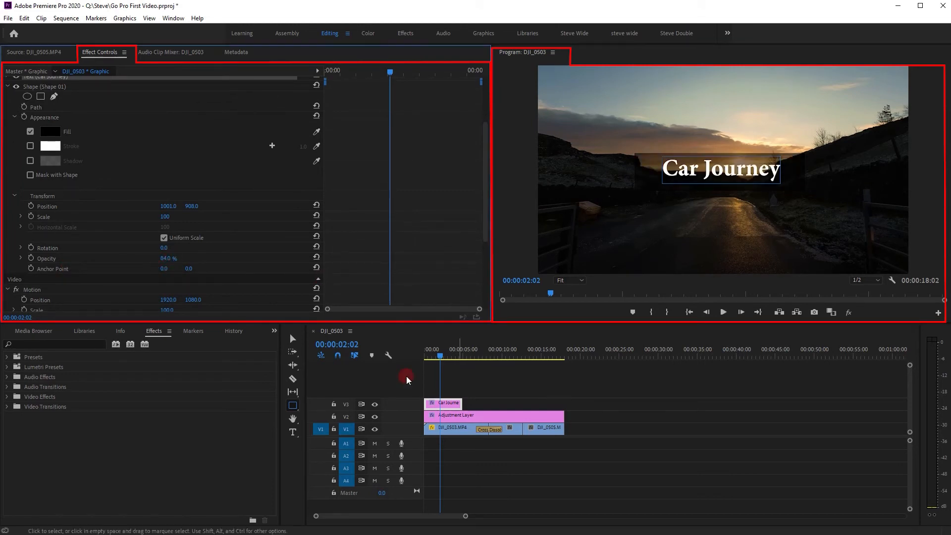
# Step: Examine the Car Journey text layer's properties and collapse both the text and shape layer settings
pyautogui.scroll(4, 127, 162)
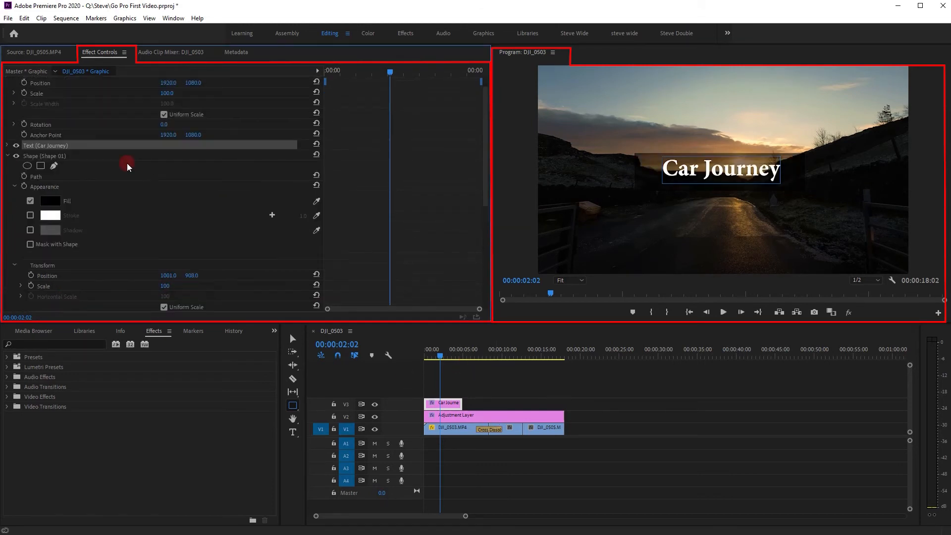
pyautogui.click(8, 145)
pyautogui.click(315, 179)
pyautogui.click(316, 179)
pyautogui.click(8, 145)
pyautogui.click(7, 156)
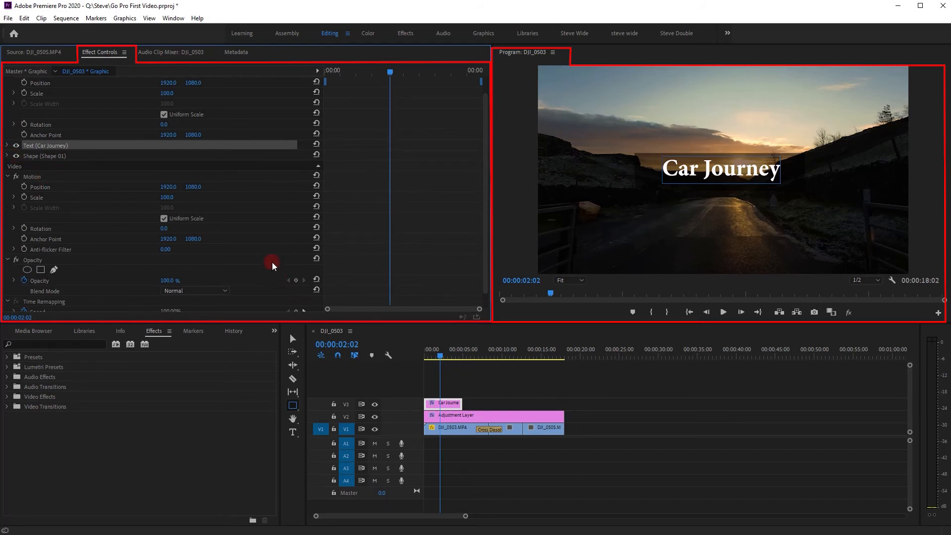
pyautogui.scroll(1, 243, 237)
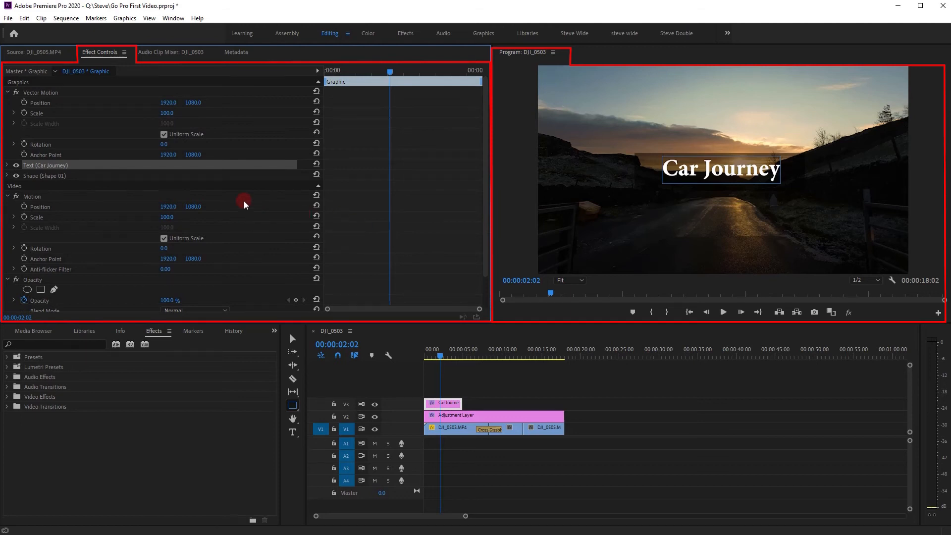
# Step: Add a Vector Motion scale keyframe of 0 to the title graphic at 00:00:00:00
pyautogui.click(51, 92)
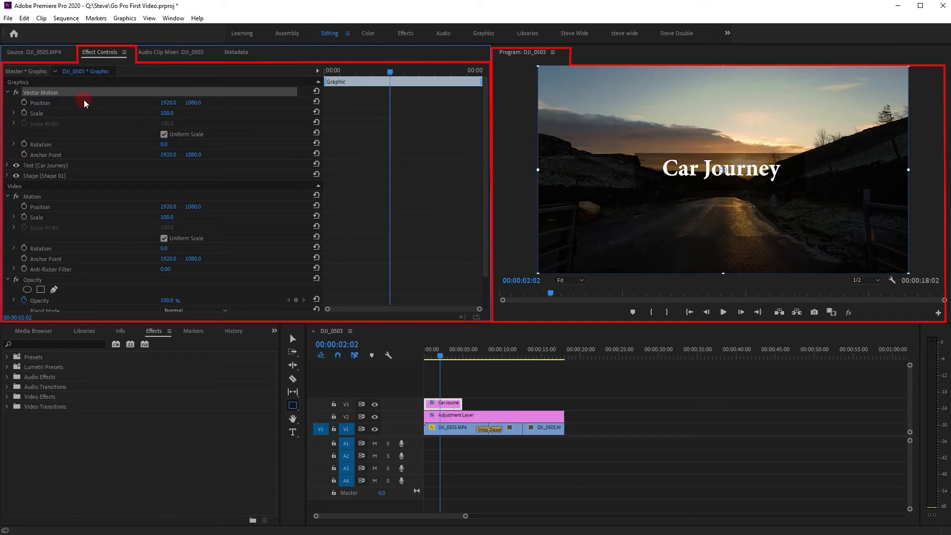
pyautogui.moveTo(441, 355); pyautogui.dragTo(419, 355)
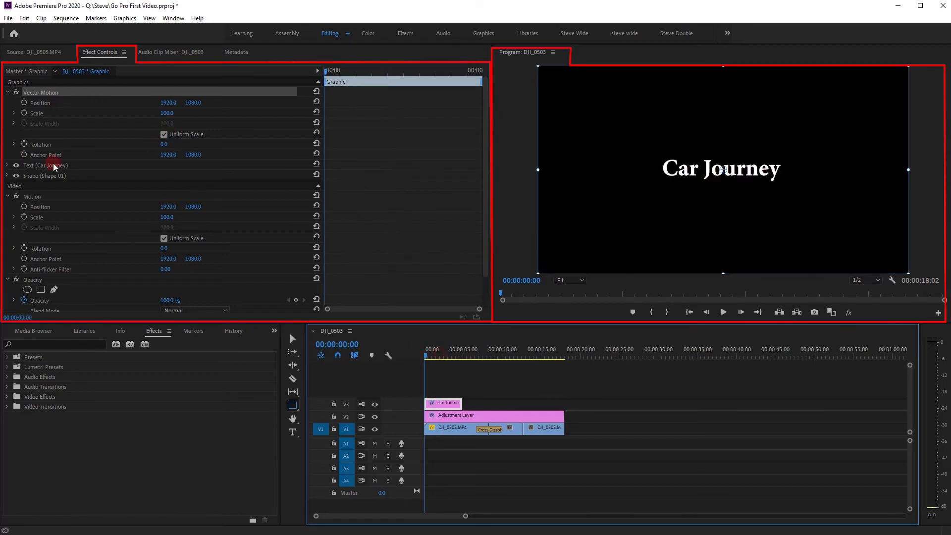
pyautogui.click(23, 114)
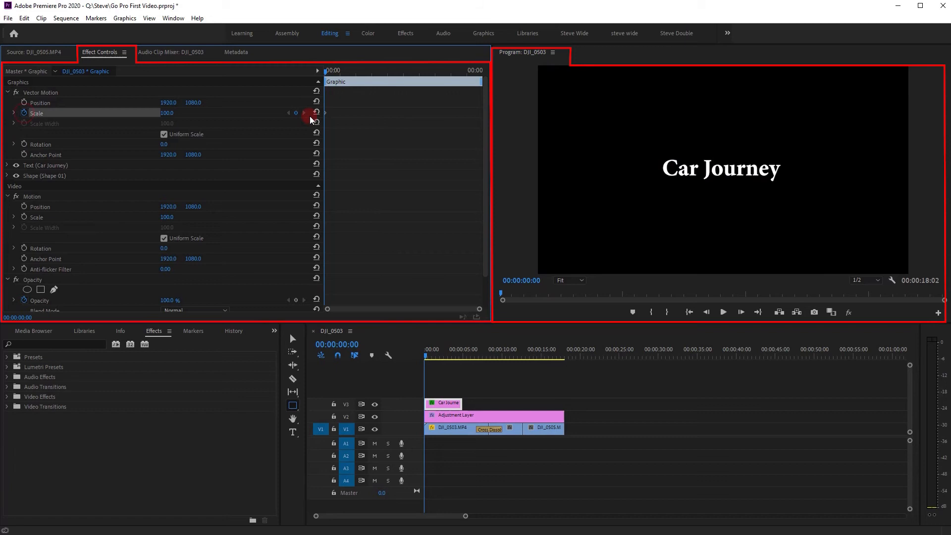
pyautogui.click(171, 114)
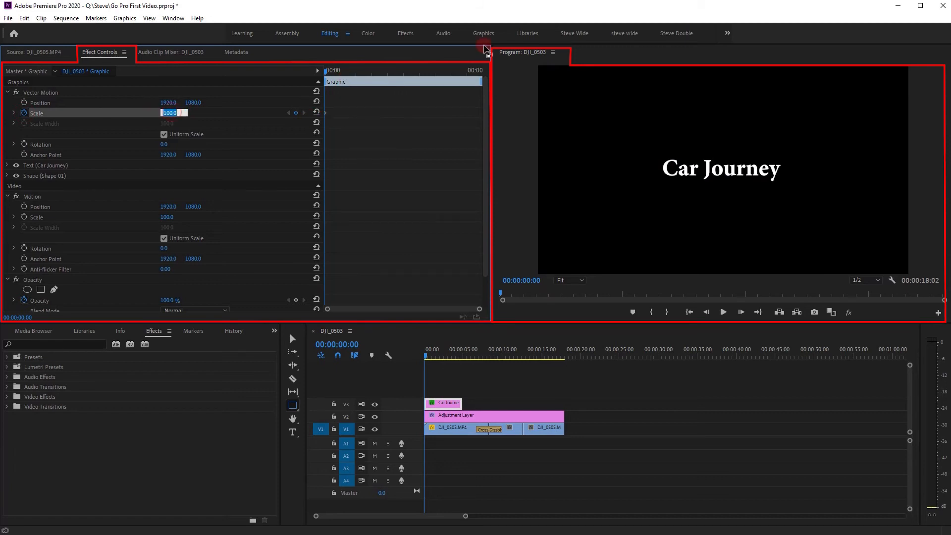
pyautogui.write('0')
pyautogui.press('Return')
# Step: Add a second Vector Motion scale keyframe of 100 to the title graphic at 00:00:02:10
pyautogui.click(723, 312)
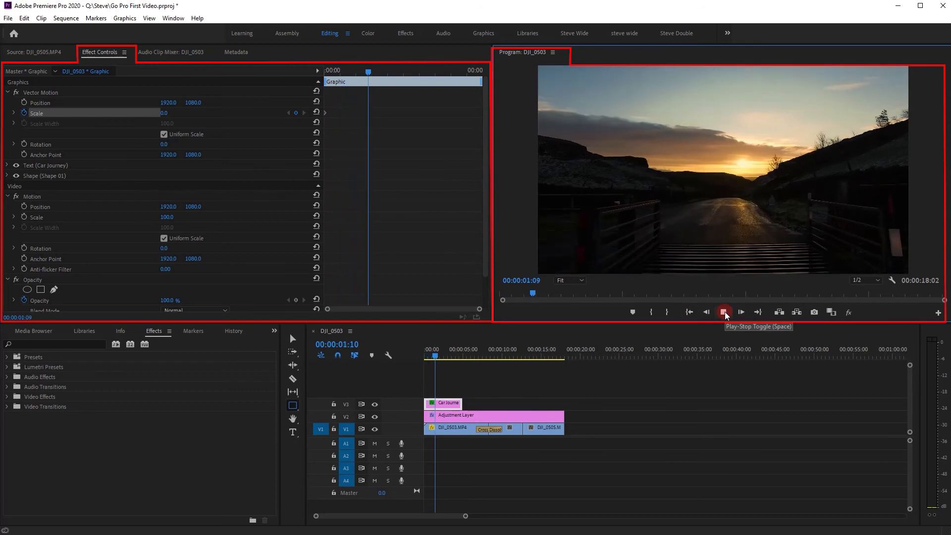
pyautogui.click(724, 312)
pyautogui.click(169, 114)
pyautogui.write('100')
pyautogui.press('Return')
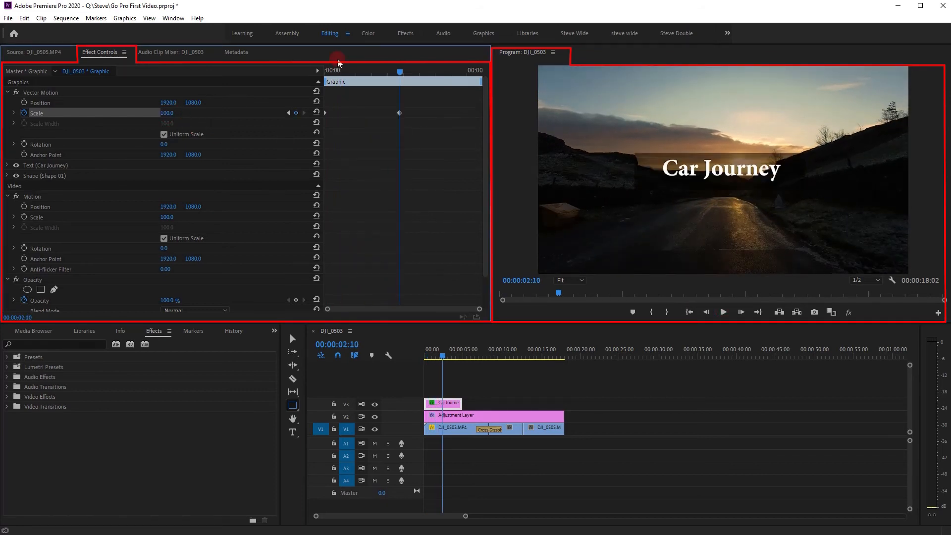
# Step: Play back the title's scale-up animation from near the start of the sequence
pyautogui.click(722, 312)
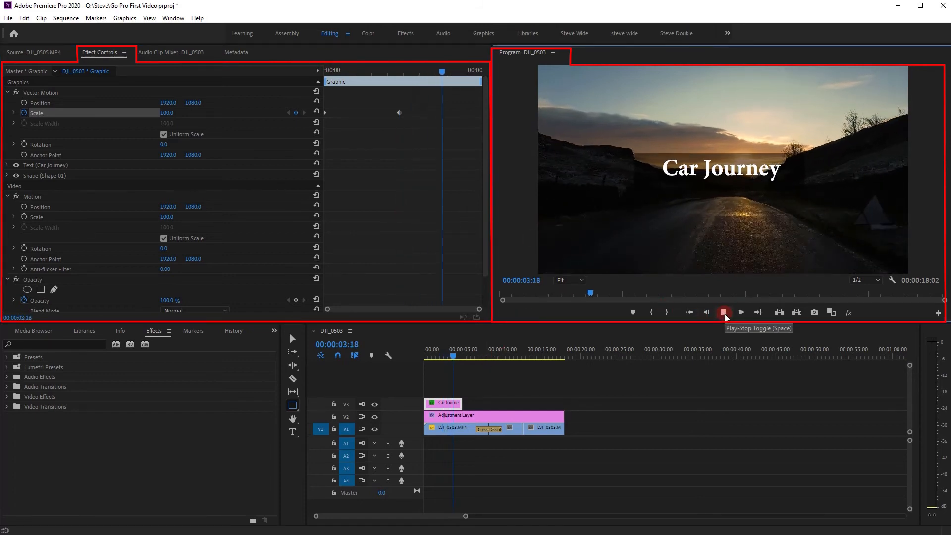
pyautogui.click(725, 314)
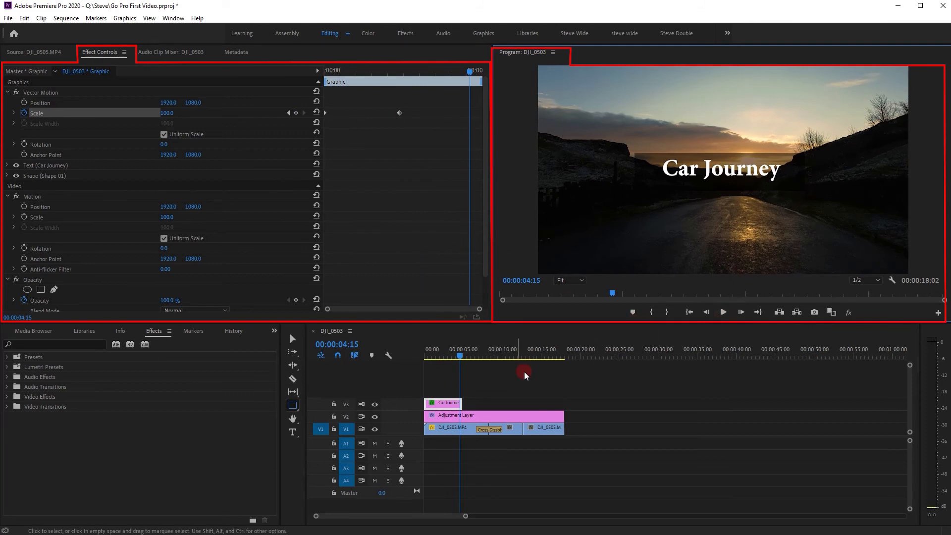
pyautogui.click(433, 354)
pyautogui.click(724, 312)
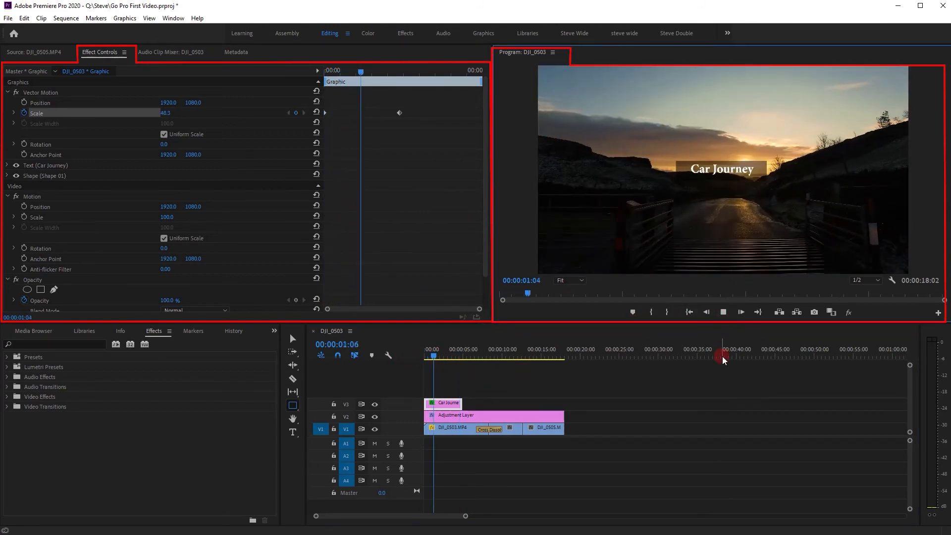
pyautogui.click(723, 312)
# Step: Apply a Cross Dissolve to the end of the title clip on V3 and preview the fade-out
pyautogui.click(6, 406)
pyautogui.click(12, 426)
pyautogui.moveTo(69, 451); pyautogui.dragTo(460, 406)
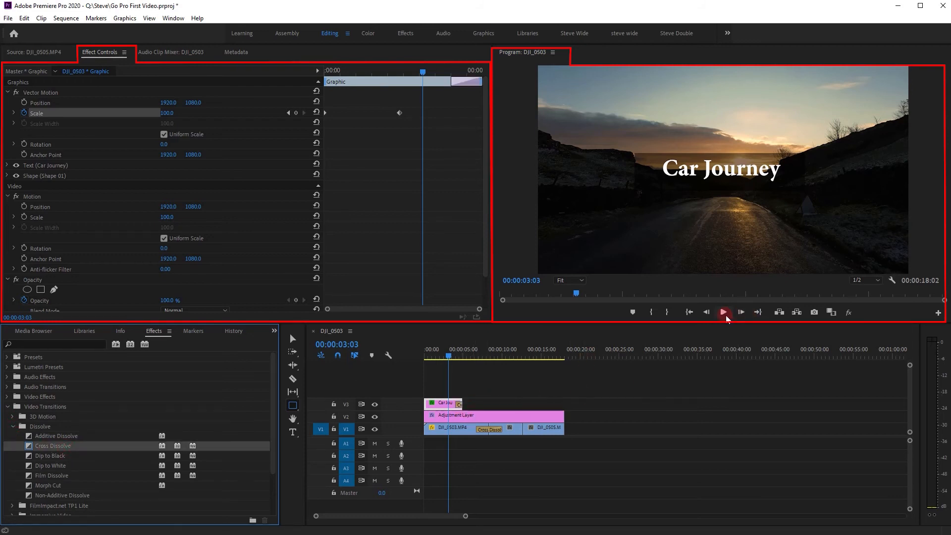
pyautogui.click(724, 315)
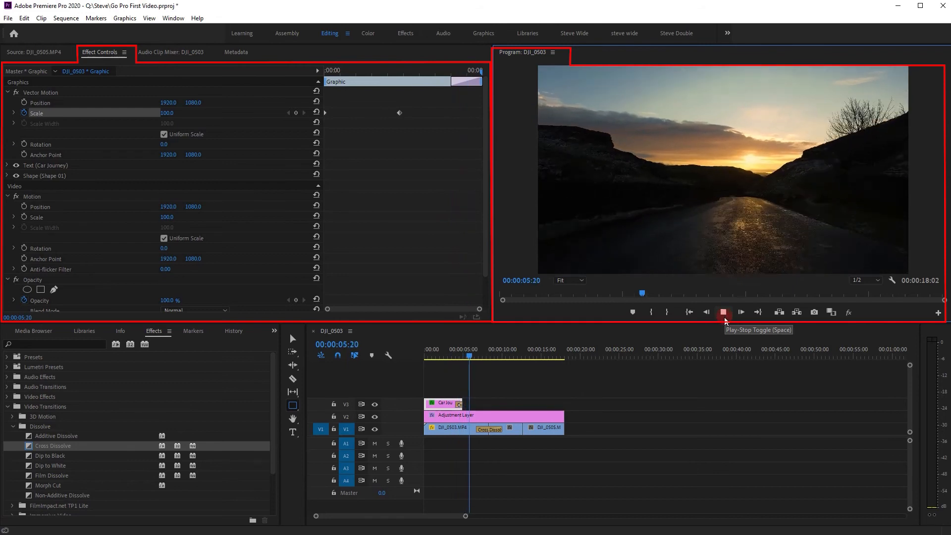
pyautogui.click(724, 312)
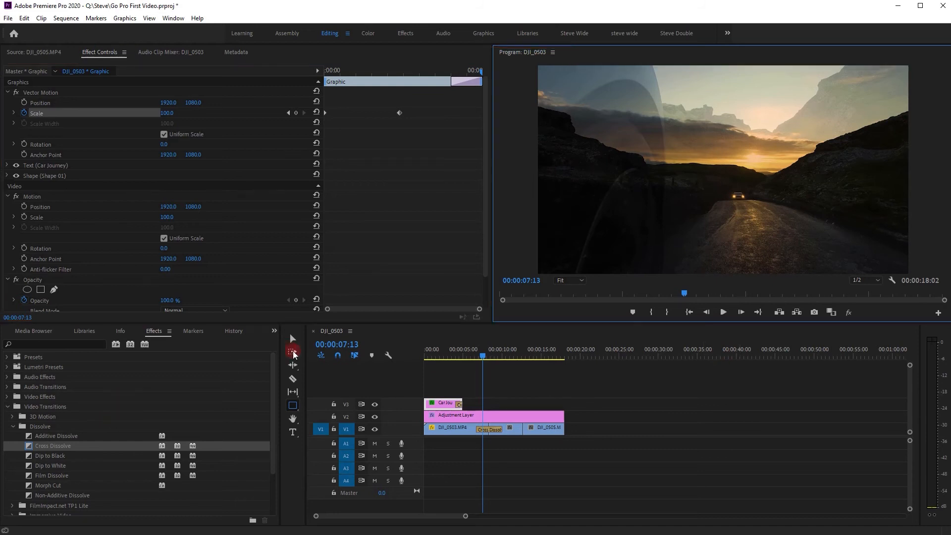
# Step: Display the contents of the Go Pro First Video project in list view
pyautogui.click(272, 332)
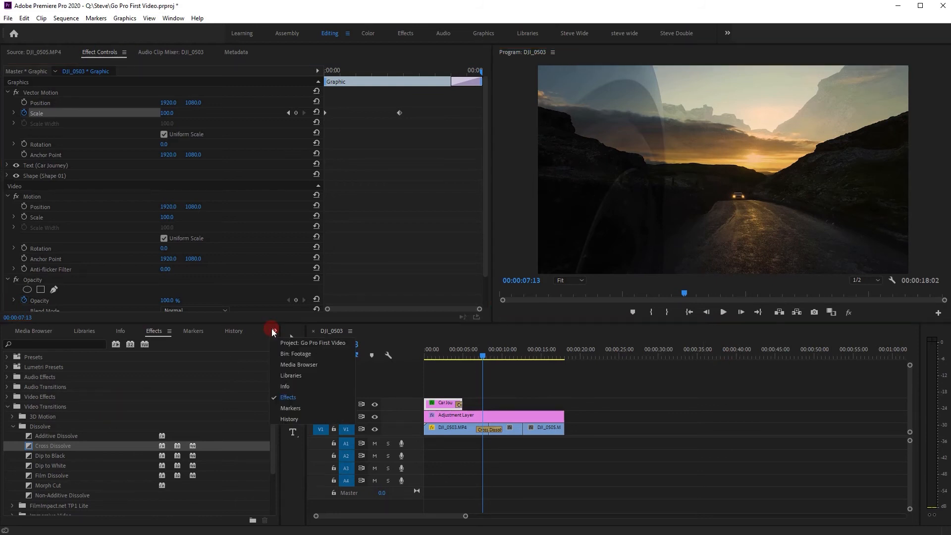
pyautogui.click(327, 342)
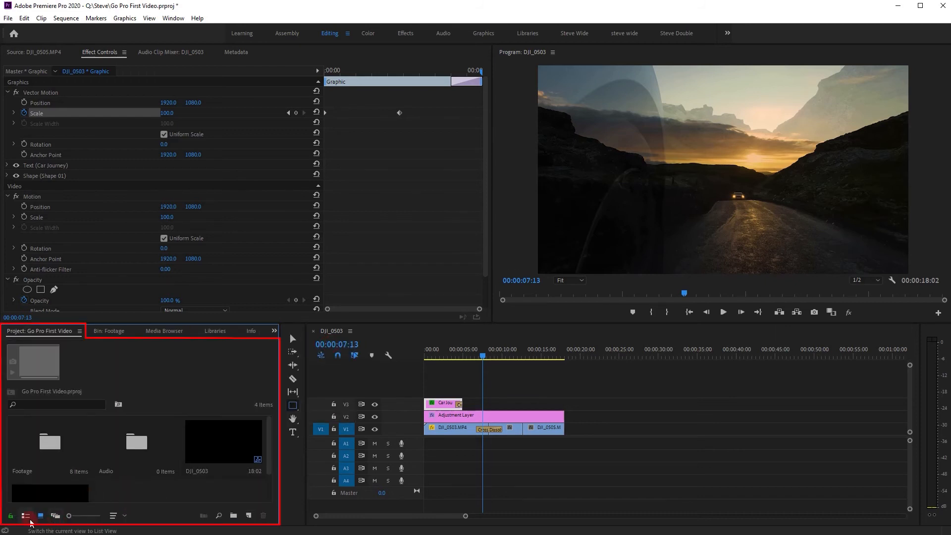
pyautogui.click(25, 516)
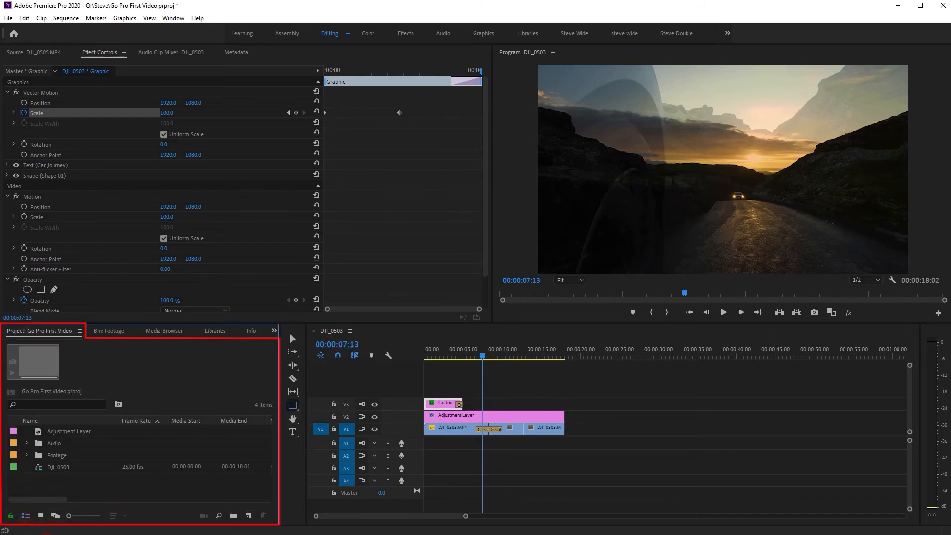
# Step: Import warlike orchestra.wav from the Sounds folder on the Z: drive into the Audio bin
pyautogui.click(54, 446)
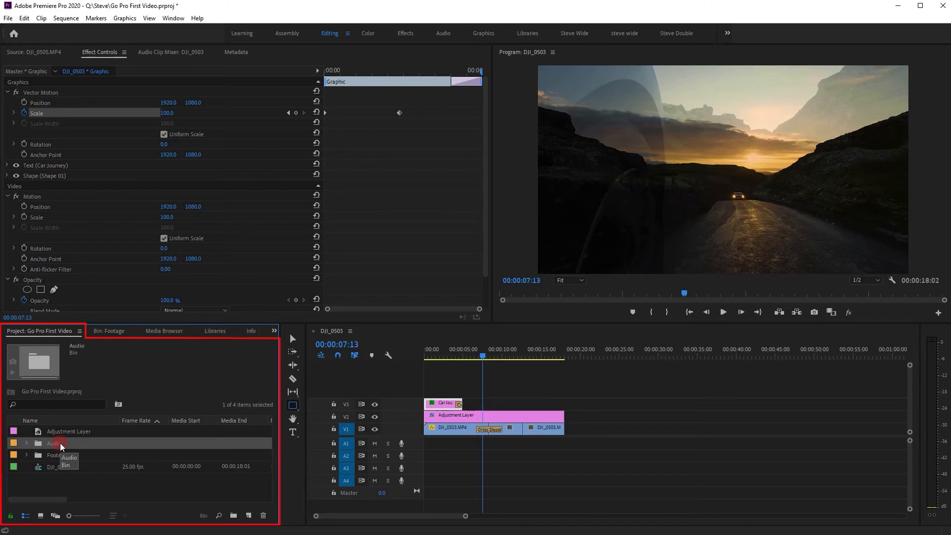
pyautogui.rightClick(60, 443)
pyautogui.click(149, 270)
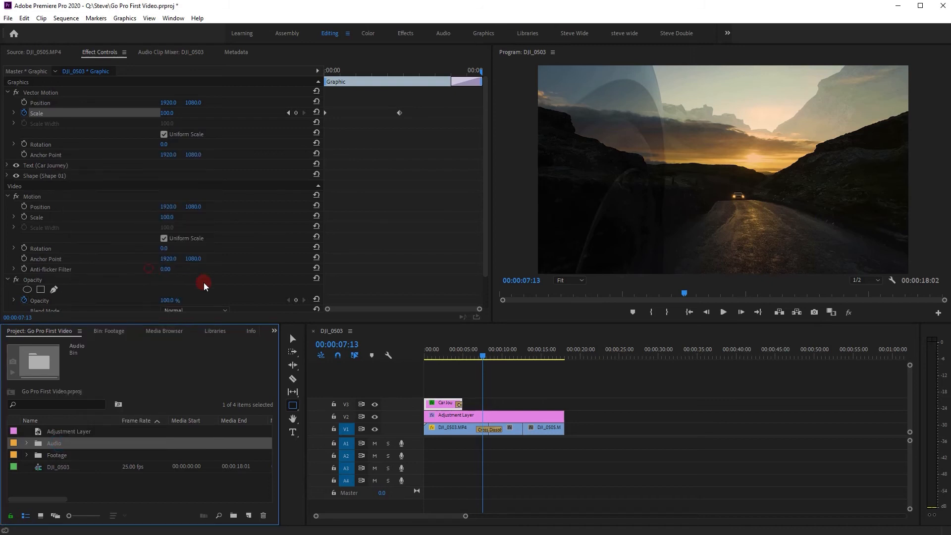
pyautogui.moveTo(153, 246); pyautogui.dragTo(153, 285)
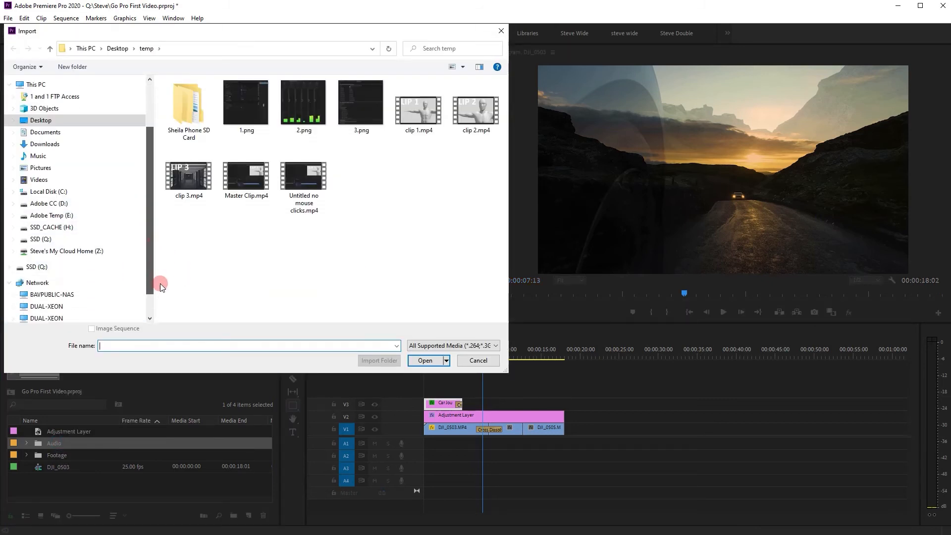
pyautogui.click(100, 251)
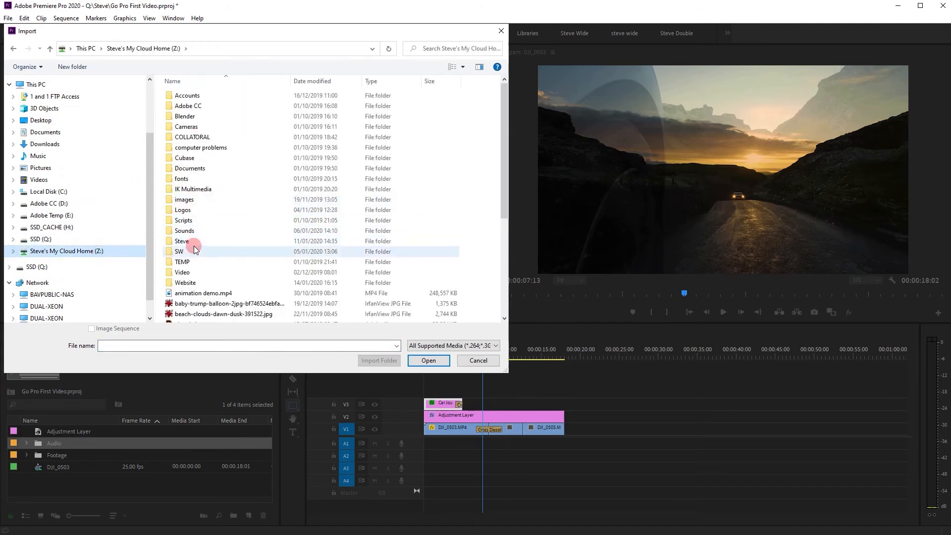
pyautogui.doubleClick(207, 230)
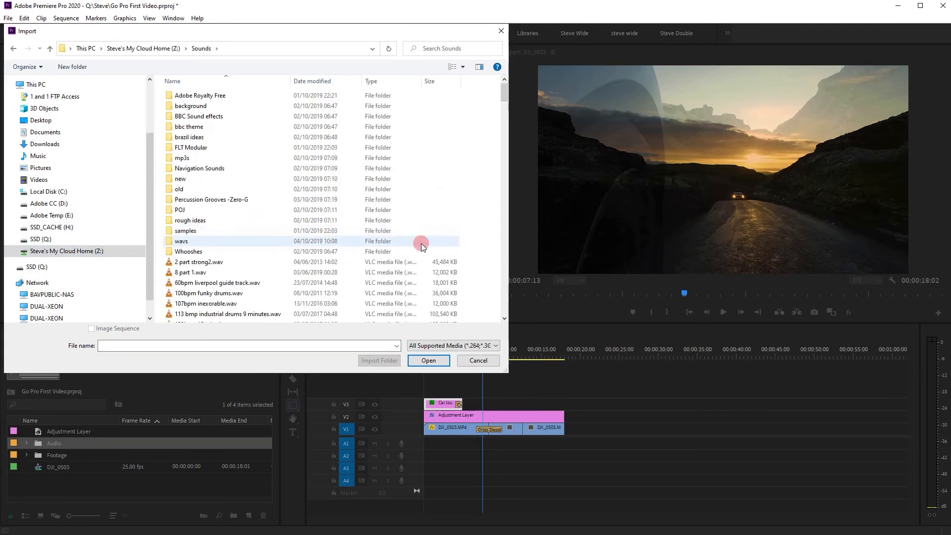
pyautogui.scroll(-20, 477, 223)
pyautogui.scroll(-20, 466, 189)
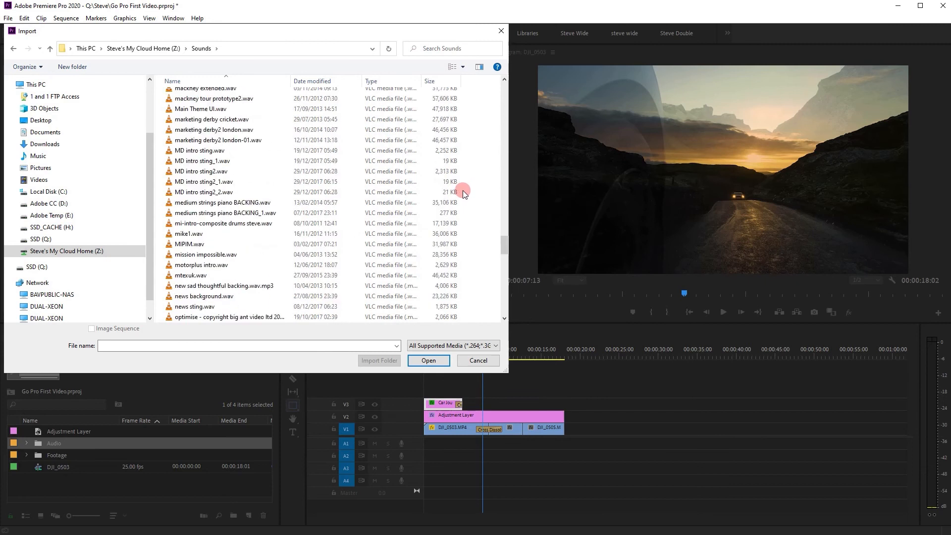
pyautogui.scroll(-5, 461, 192)
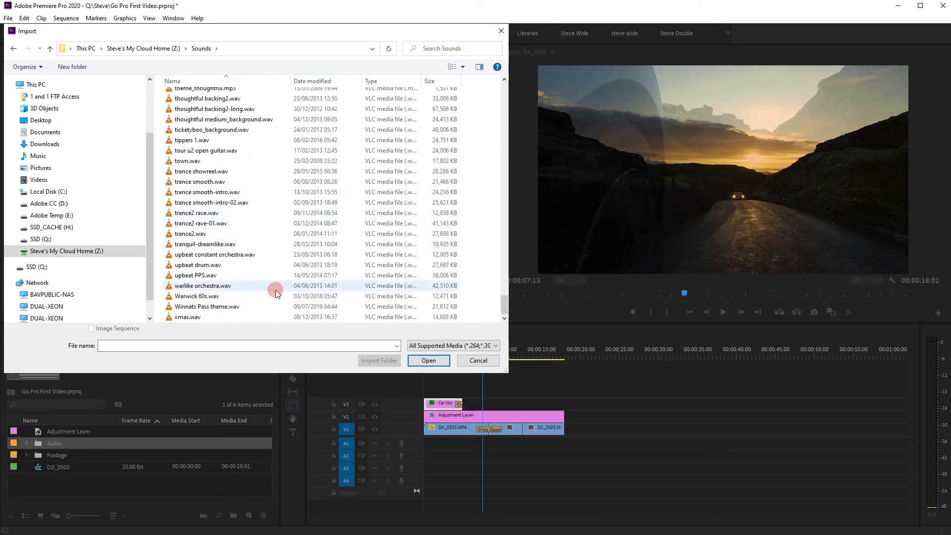
pyautogui.click(200, 287)
pyautogui.click(430, 360)
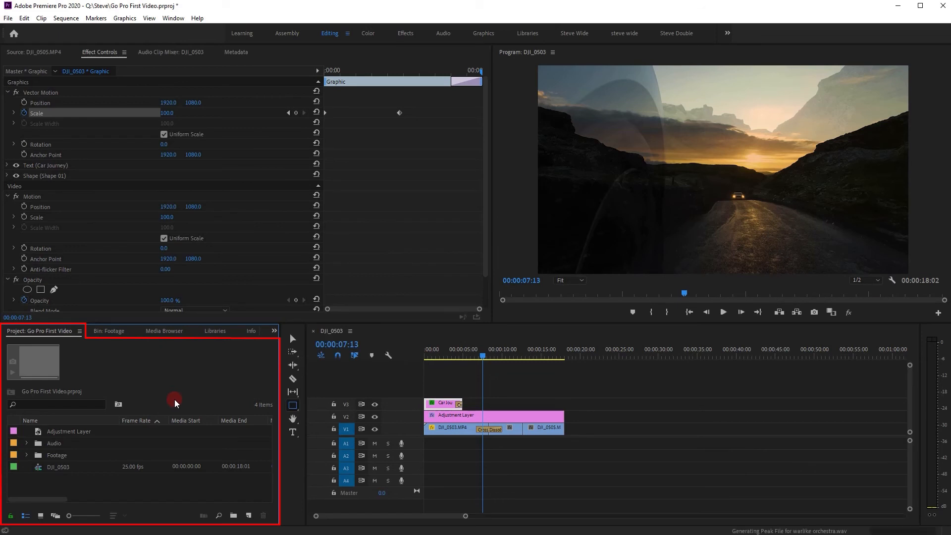
# Step: Place warlike orchestra.wav at the start of track A1 and trim its end to match the end of the video clips
pyautogui.click(25, 442)
pyautogui.click(69, 456)
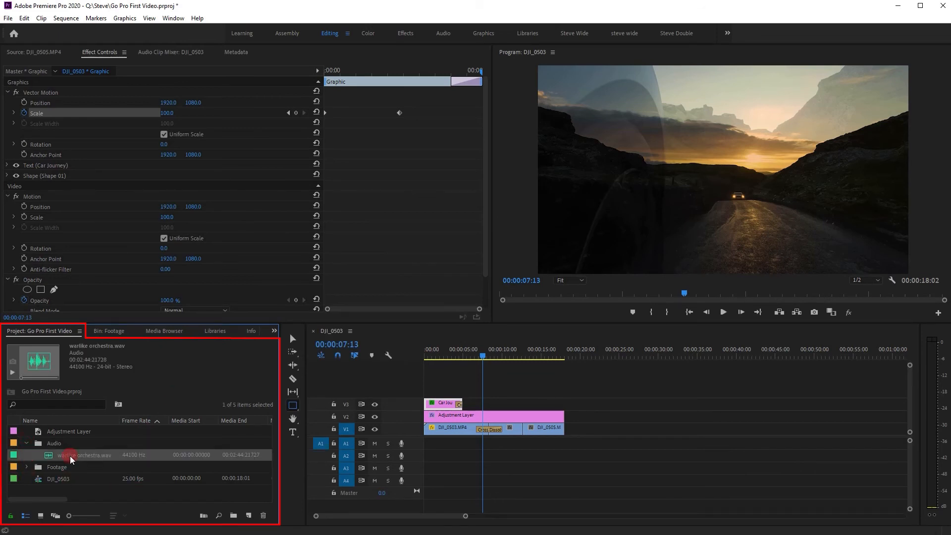
pyautogui.moveTo(244, 438); pyautogui.dragTo(420, 444)
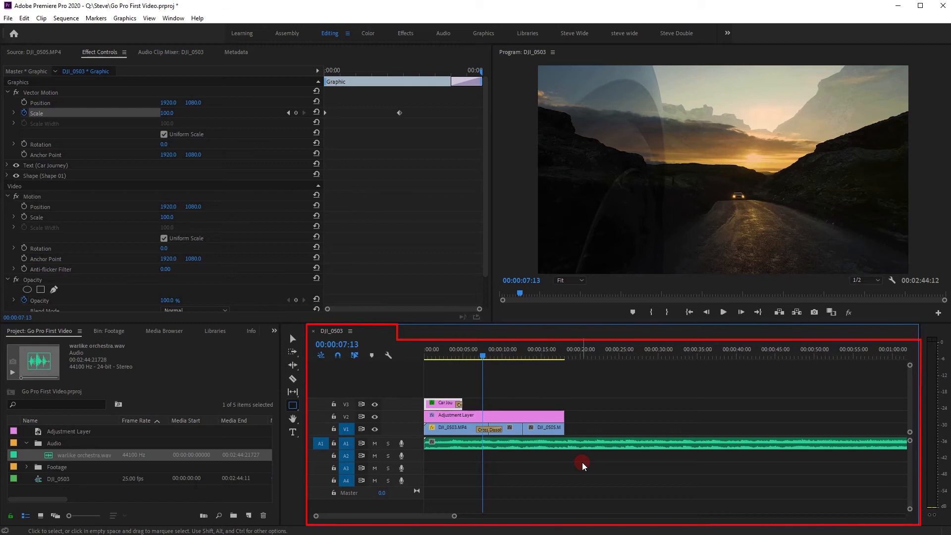
pyautogui.moveTo(454, 515); pyautogui.dragTo(603, 517)
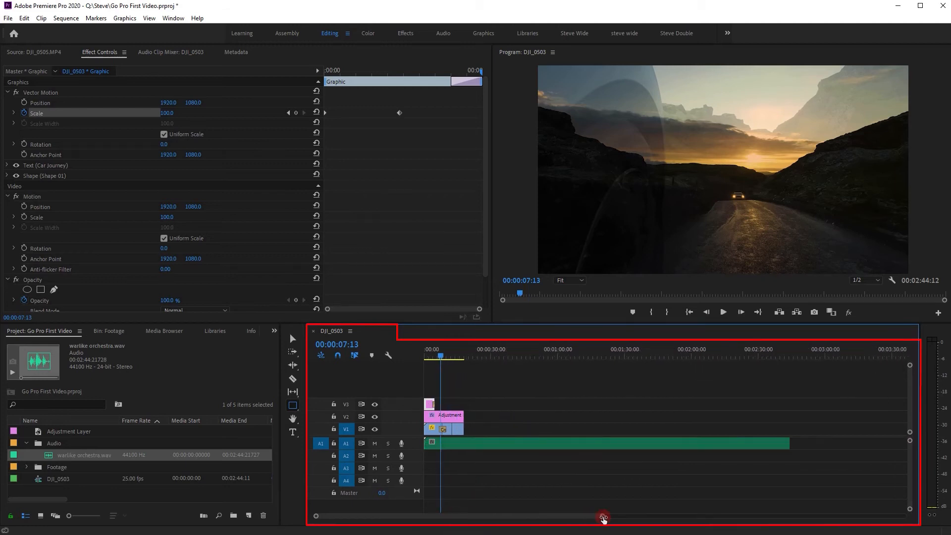
pyautogui.moveTo(788, 440); pyautogui.dragTo(465, 456)
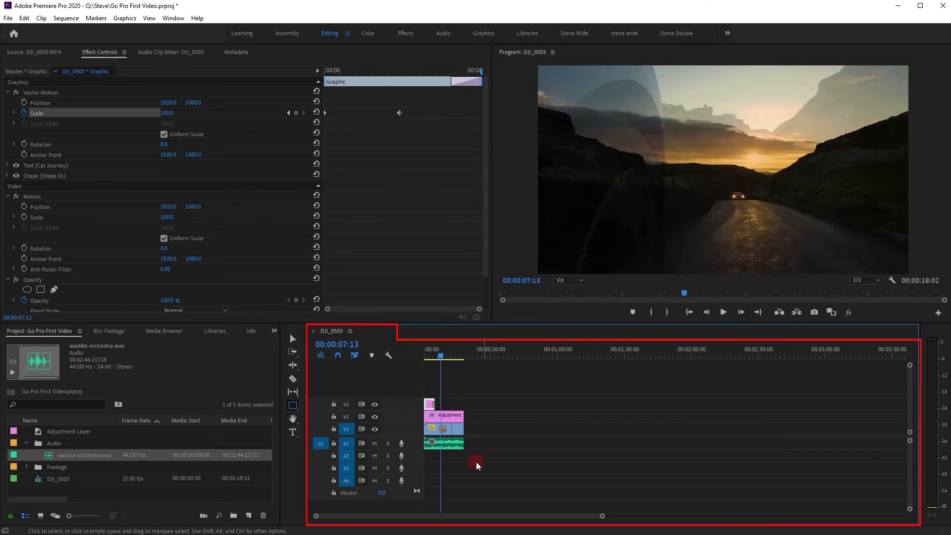
# Step: Play back the sequence with the music from near its start
pyautogui.moveTo(605, 517); pyautogui.dragTo(504, 518)
pyautogui.click(435, 352)
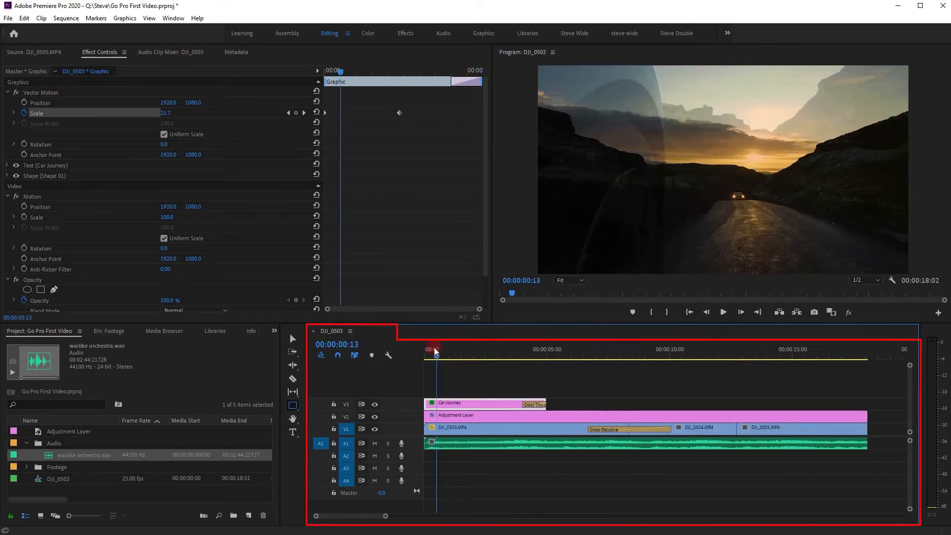
pyautogui.click(723, 312)
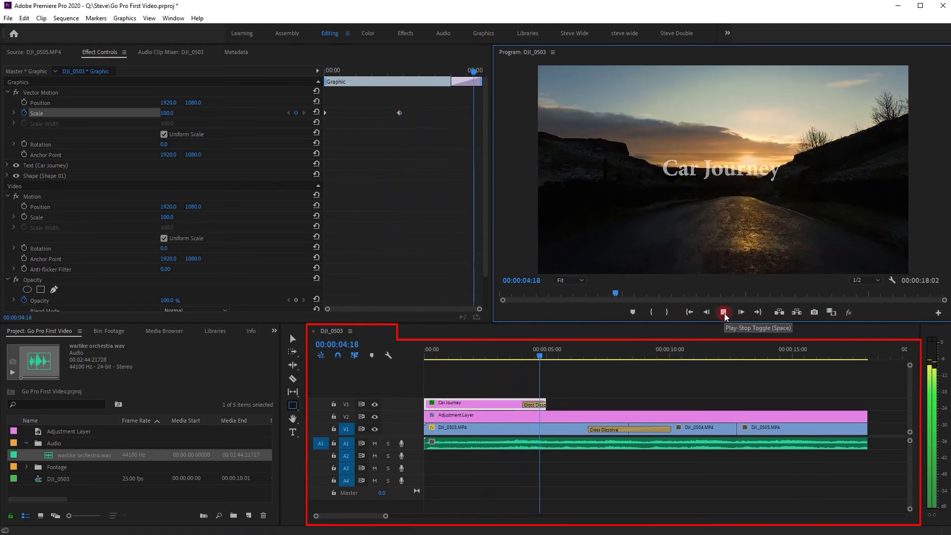
# Step: Enlarge track A1 to show its waveform and apply a Constant Power crossfade to the end of the music clip
pyautogui.doubleClick(403, 449)
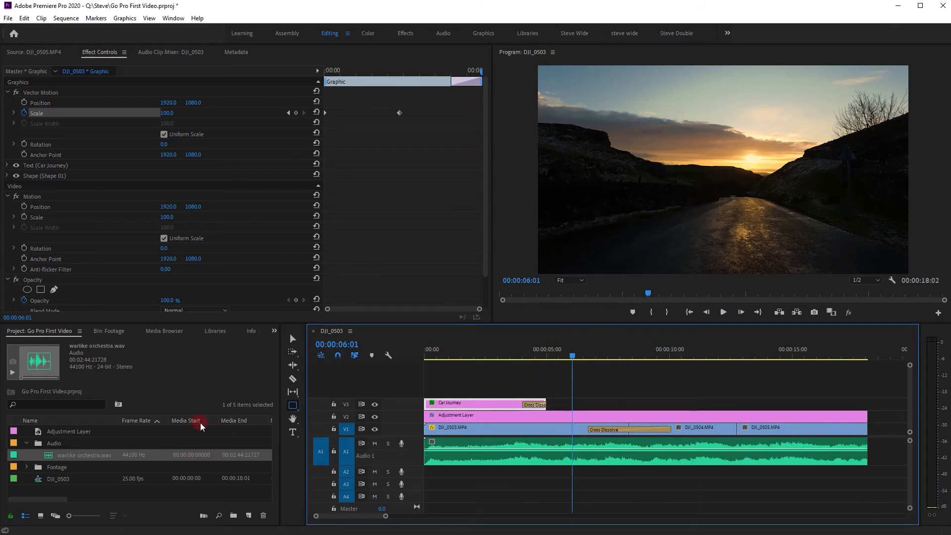
pyautogui.click(275, 330)
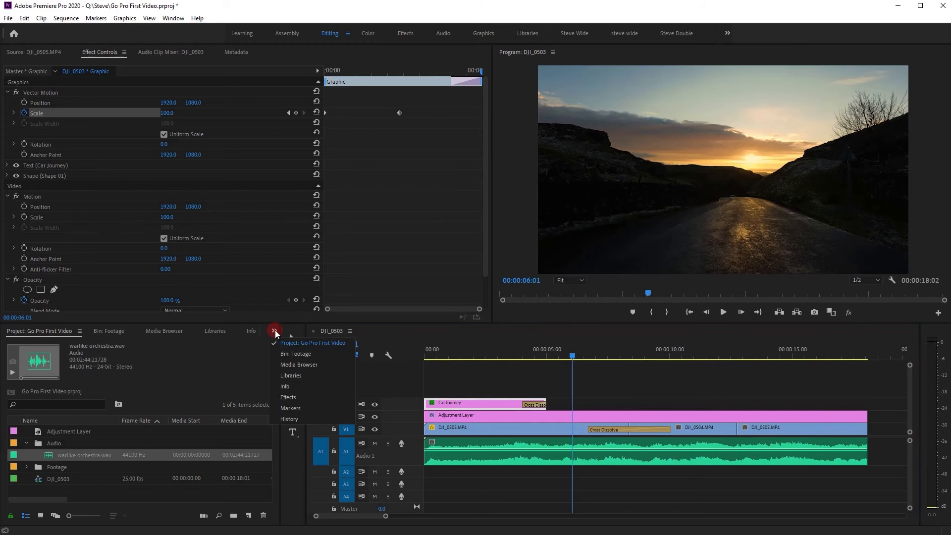
pyautogui.click(306, 397)
pyautogui.click(7, 388)
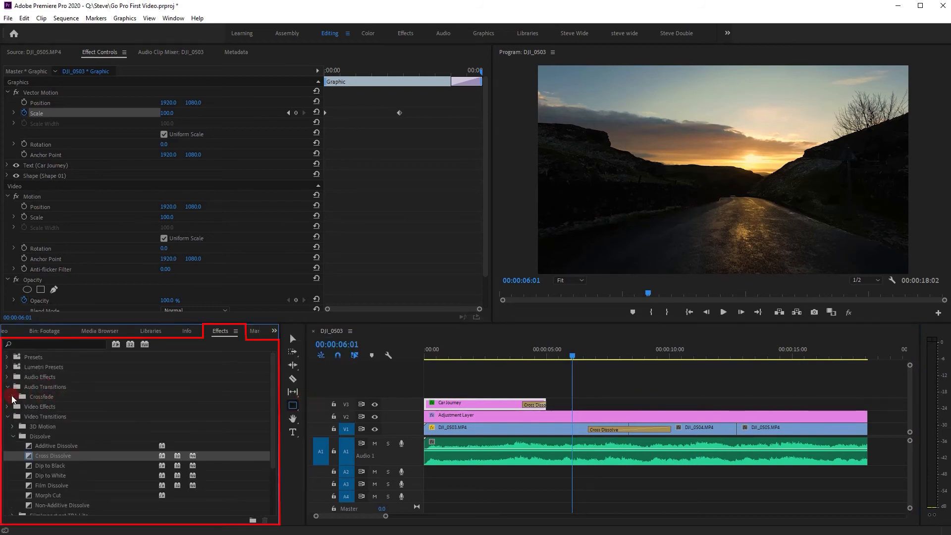
pyautogui.click(9, 387)
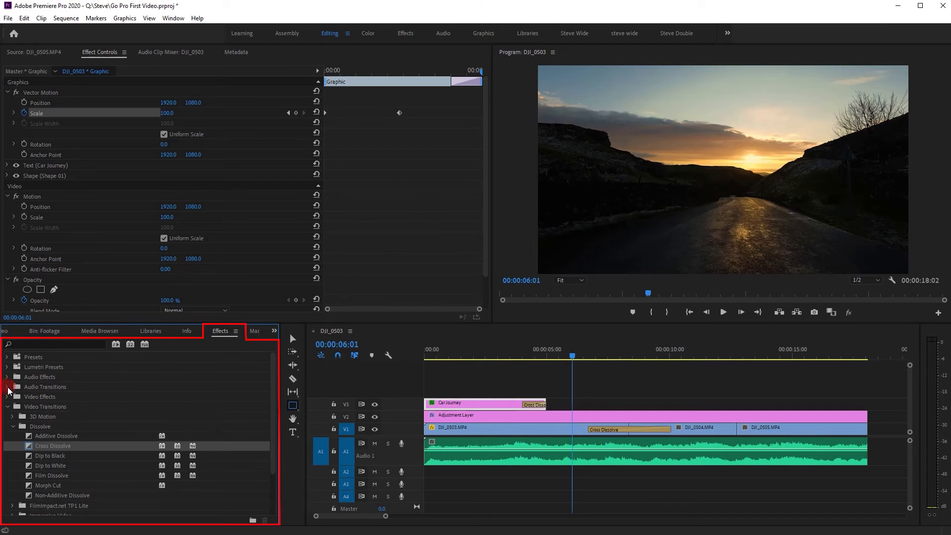
pyautogui.click(7, 386)
pyautogui.click(13, 397)
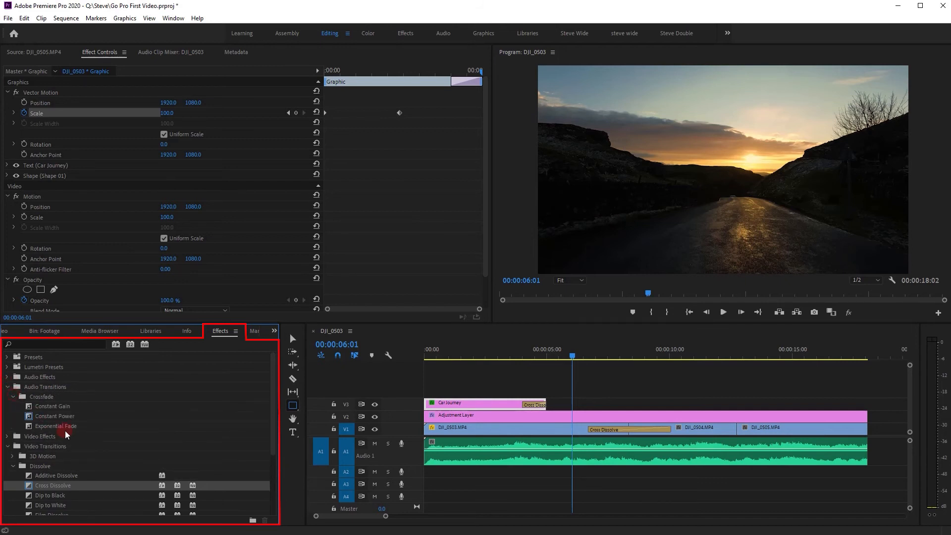
pyautogui.moveTo(56, 417); pyautogui.dragTo(866, 454)
# Step: Preview the music fade-out near the end of the sequence and lengthen the Constant Power transition to 00:00:02:00
pyautogui.click(845, 354)
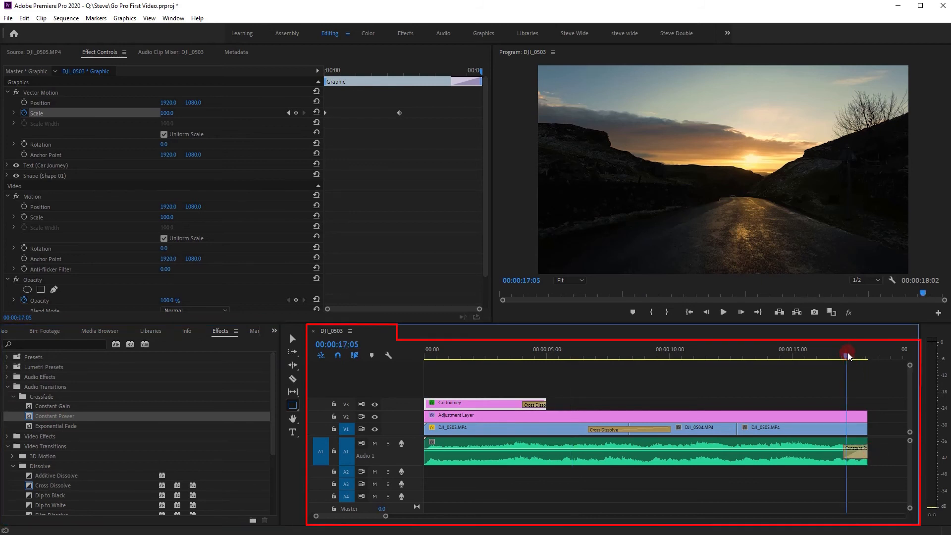
pyautogui.click(722, 312)
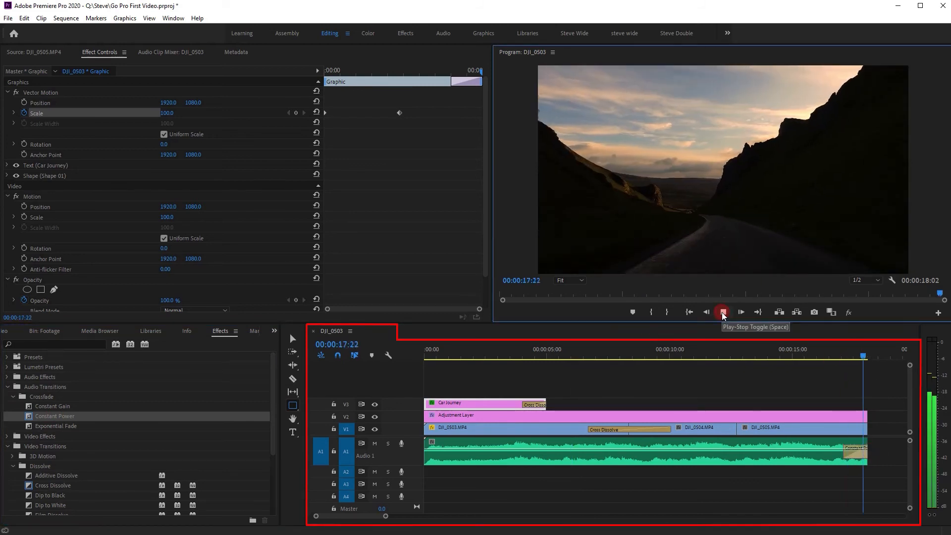
pyautogui.click(722, 312)
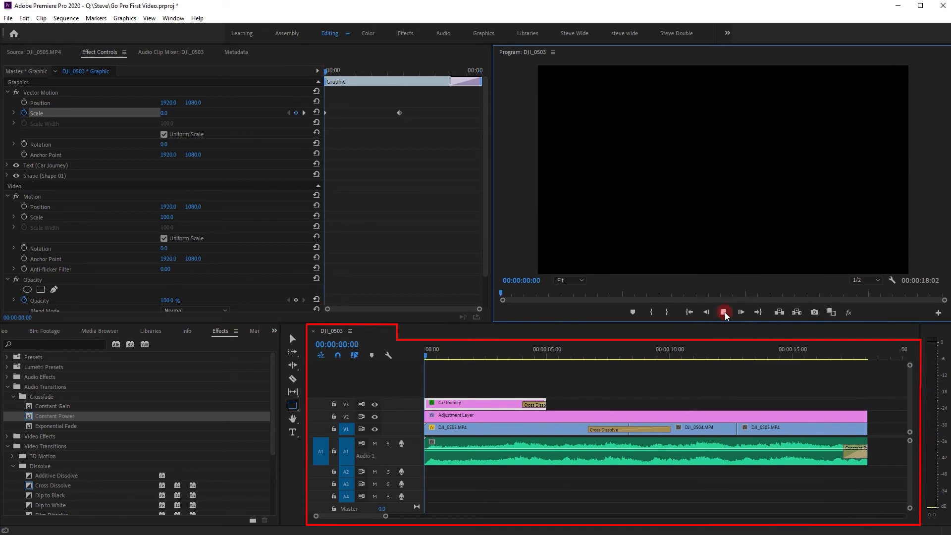
pyautogui.click(724, 311)
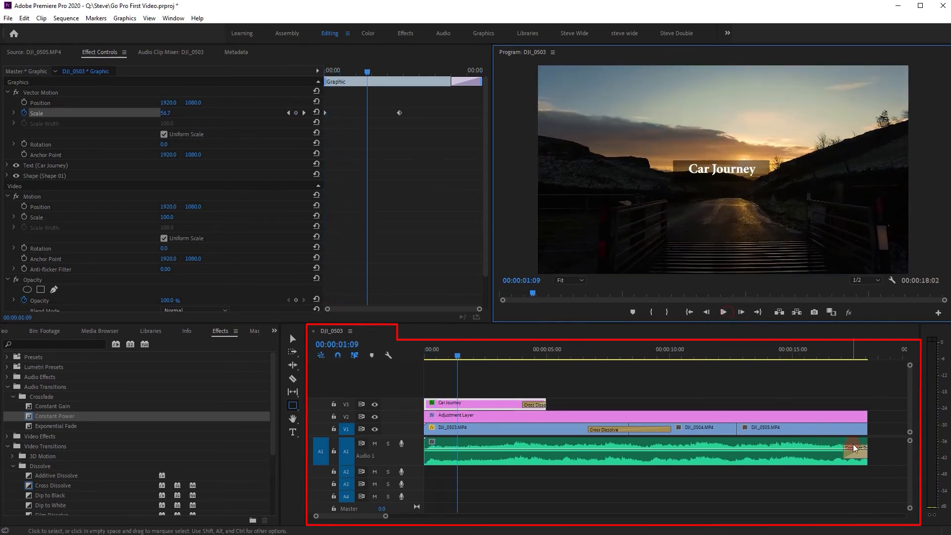
pyautogui.moveTo(847, 453); pyautogui.dragTo(820, 452)
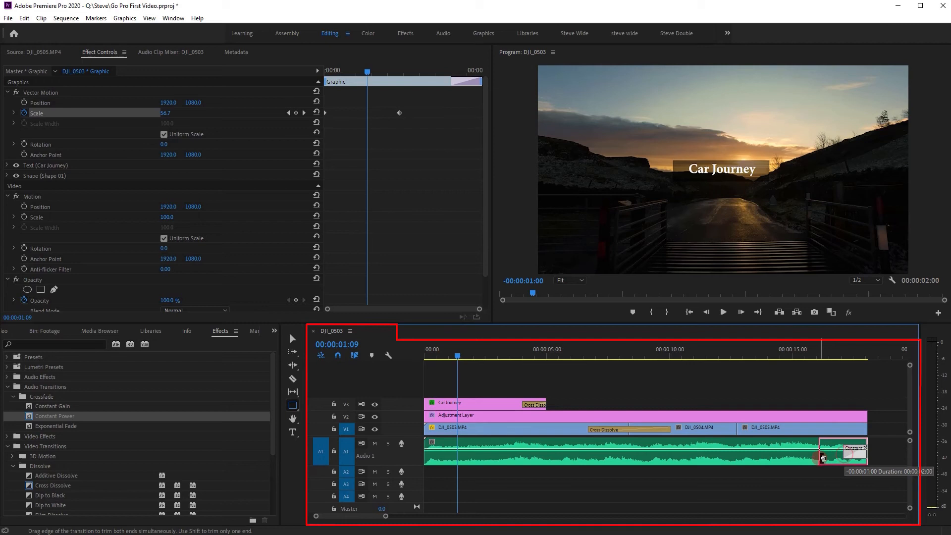
pyautogui.click(375, 496)
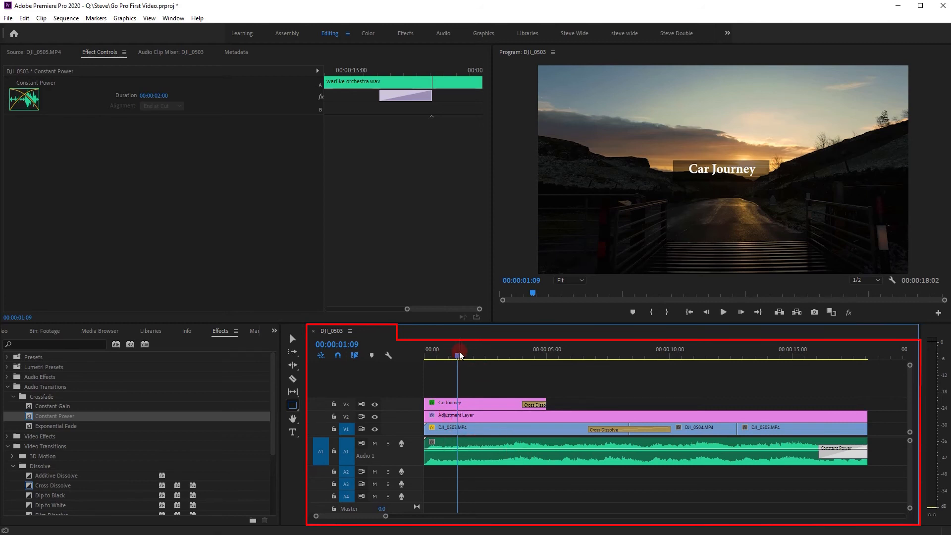
# Step: Add volume keyframes to the music clip at 00:00:05:01 and just after it, lowering the level beyond them to about -27.5 dB
pyautogui.click(548, 358)
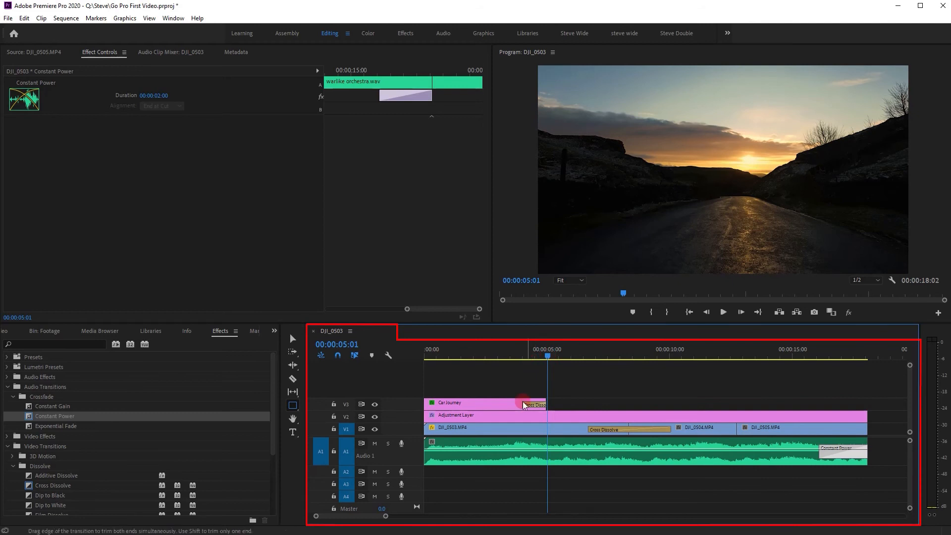
pyautogui.keyDown('ctrl'); pyautogui.click(547, 449); pyautogui.keyUp('ctrl')
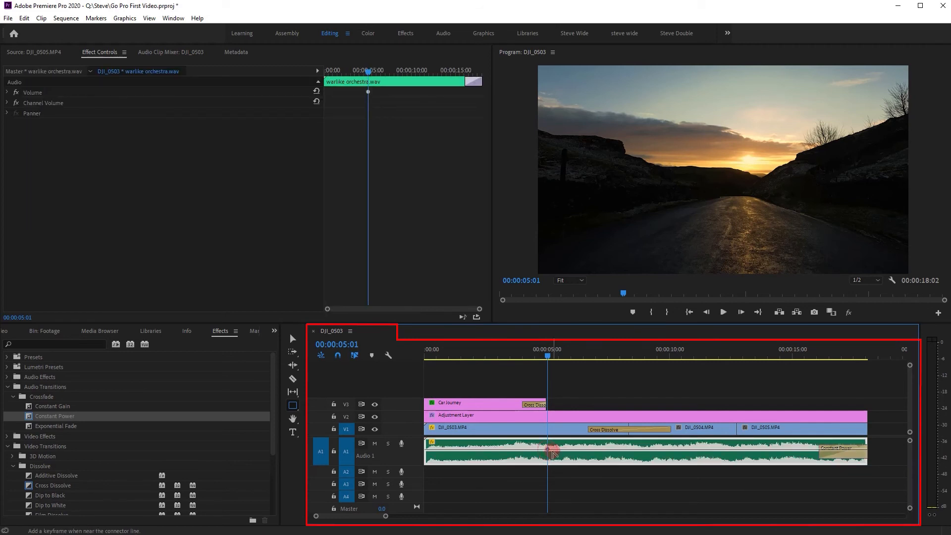
pyautogui.keyDown('ctrl'); pyautogui.click(557, 450); pyautogui.keyUp('ctrl')
pyautogui.moveTo(569, 450); pyautogui.dragTo(569, 459)
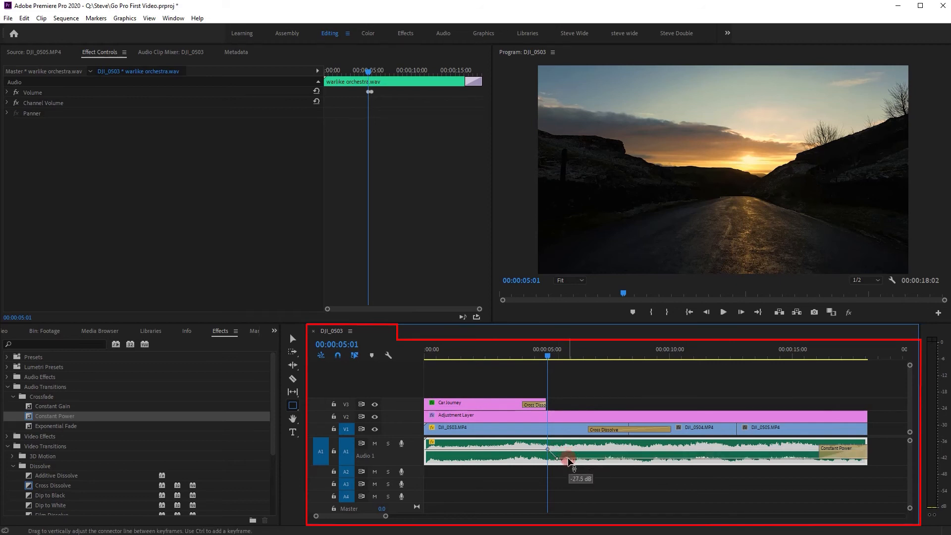
# Step: Play back the music's volume drop from just before 00:00:05:00 and stop at 00:00:10:19
pyautogui.click(534, 358)
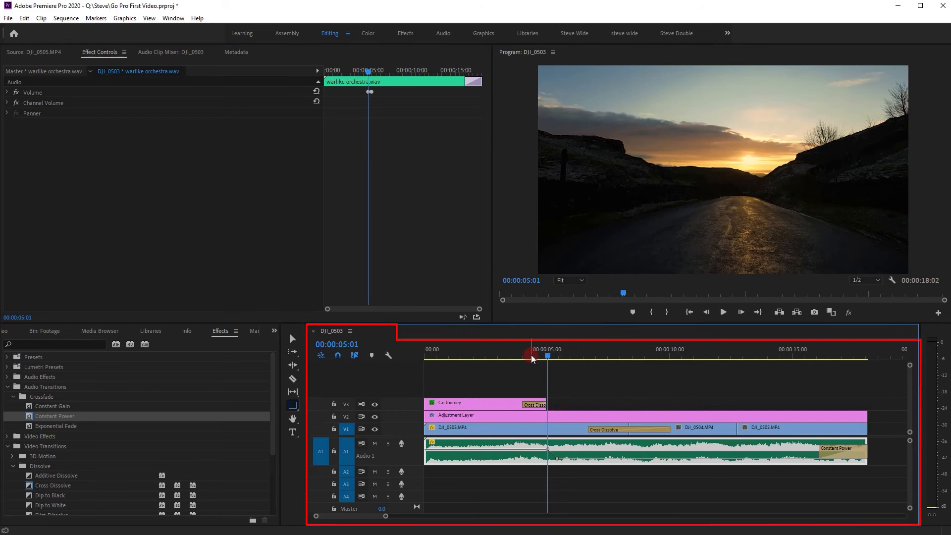
pyautogui.click(723, 314)
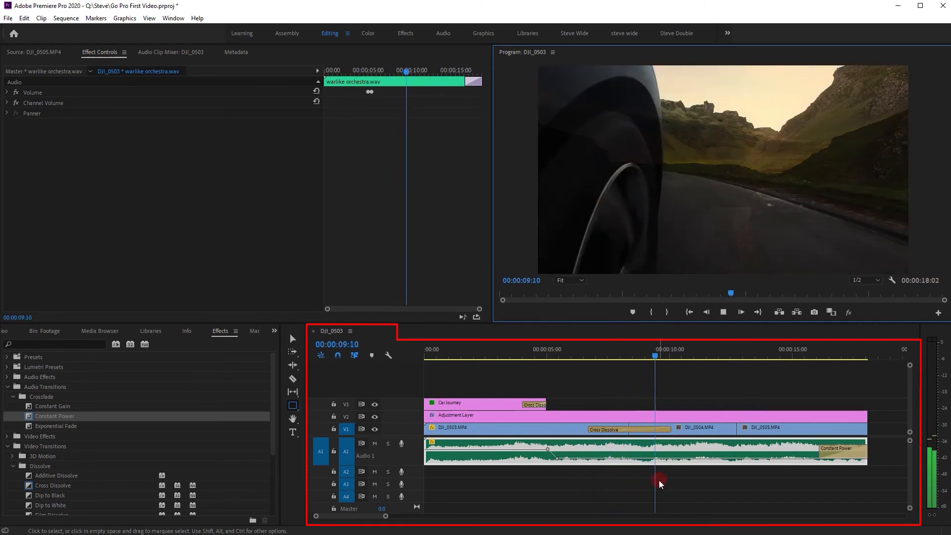
pyautogui.press('space')
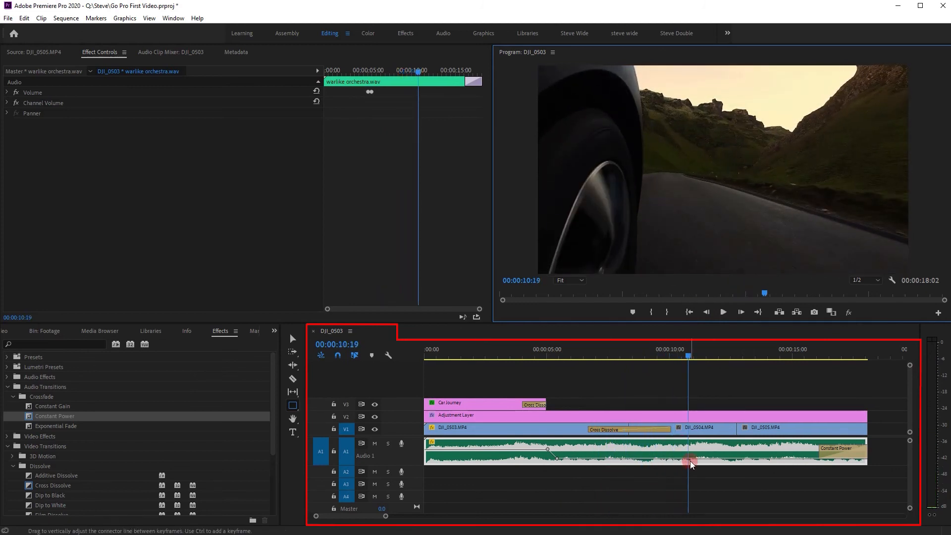
# Step: Add volume keyframes to the music clip at 00:00:10:19 and just after it, raise the level beyond them, and preview the rise
pyautogui.keyDown('ctrl'); pyautogui.click(690, 458); pyautogui.keyUp('ctrl')
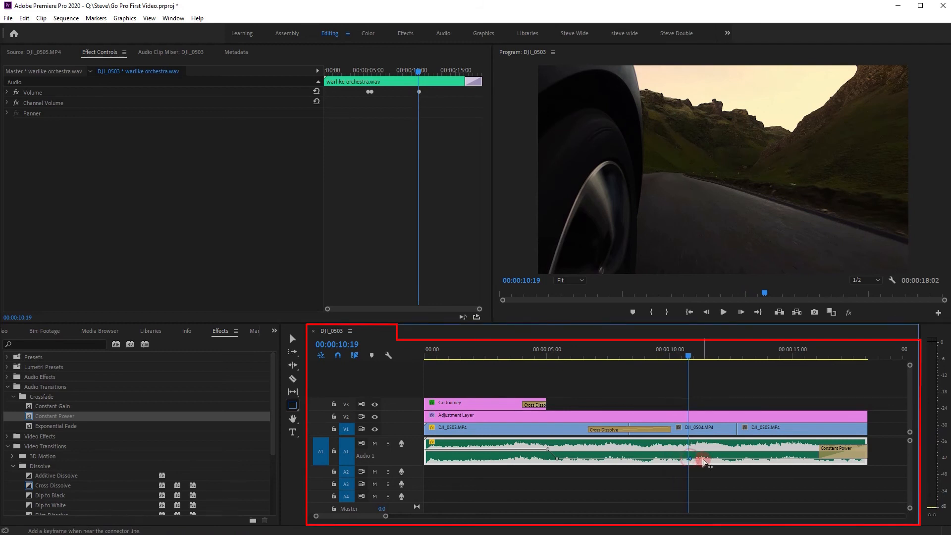
pyautogui.moveTo(721, 459); pyautogui.dragTo(721, 449)
pyautogui.press('space')
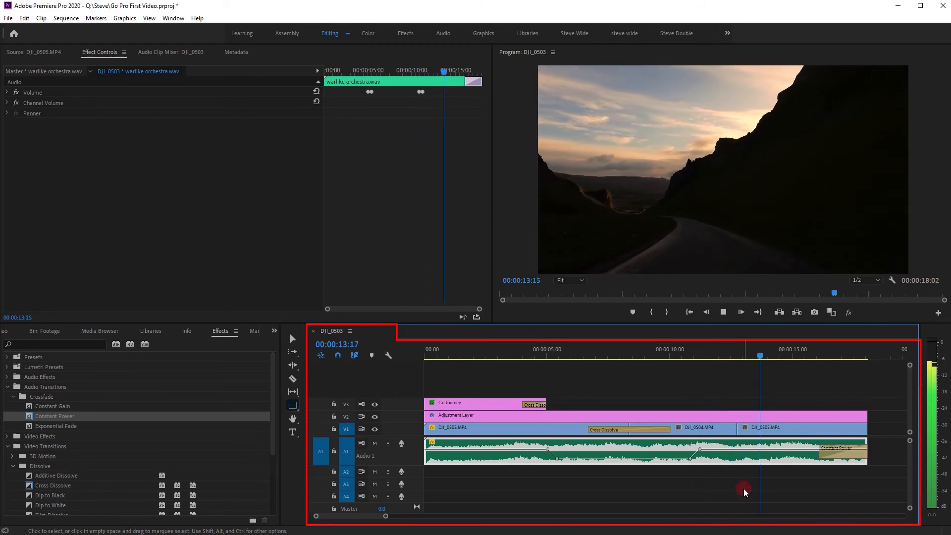
pyautogui.press('space')
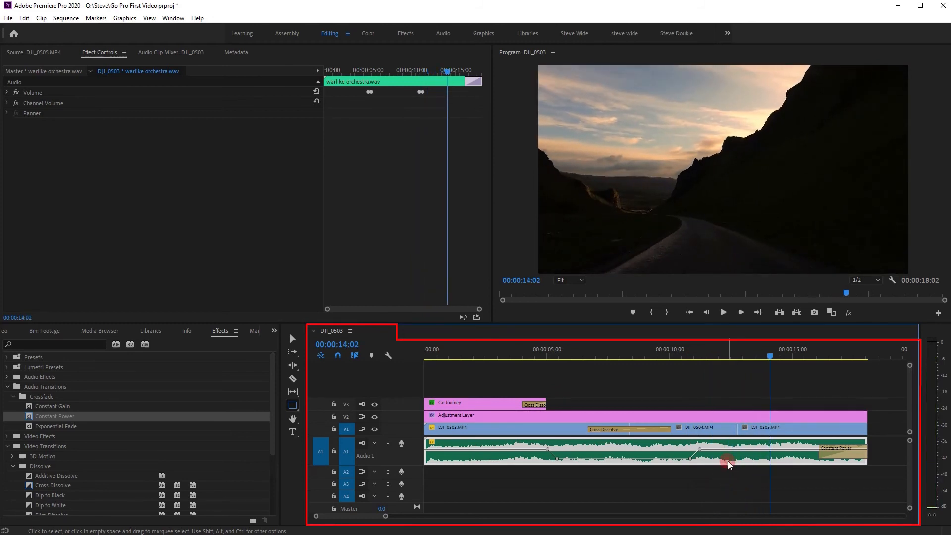
pyautogui.click(139, 177)
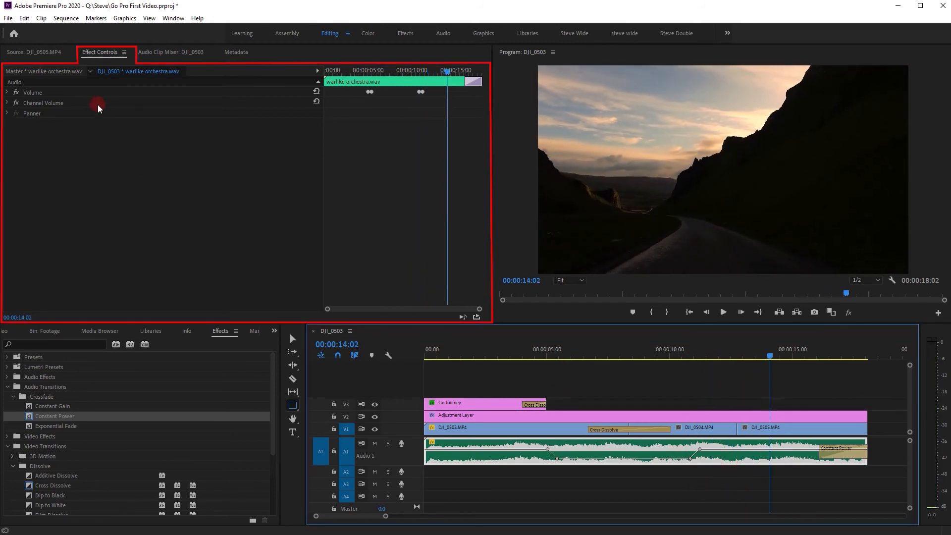
# Step: Expand the music clip's Volume and Channel Volume effect settings and check the level keyframes at 00:00:07:07
pyautogui.click(8, 103)
pyautogui.click(7, 92)
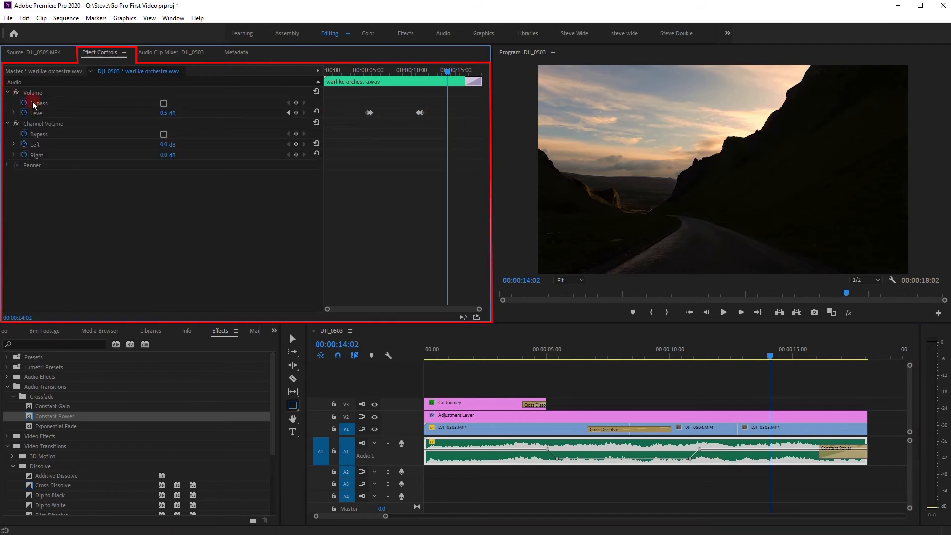
pyautogui.click(686, 483)
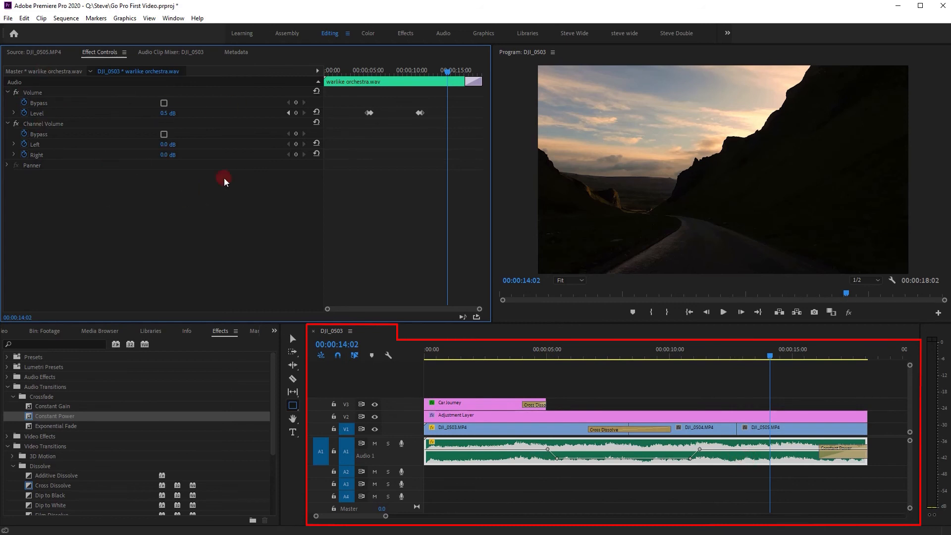
pyautogui.click(604, 349)
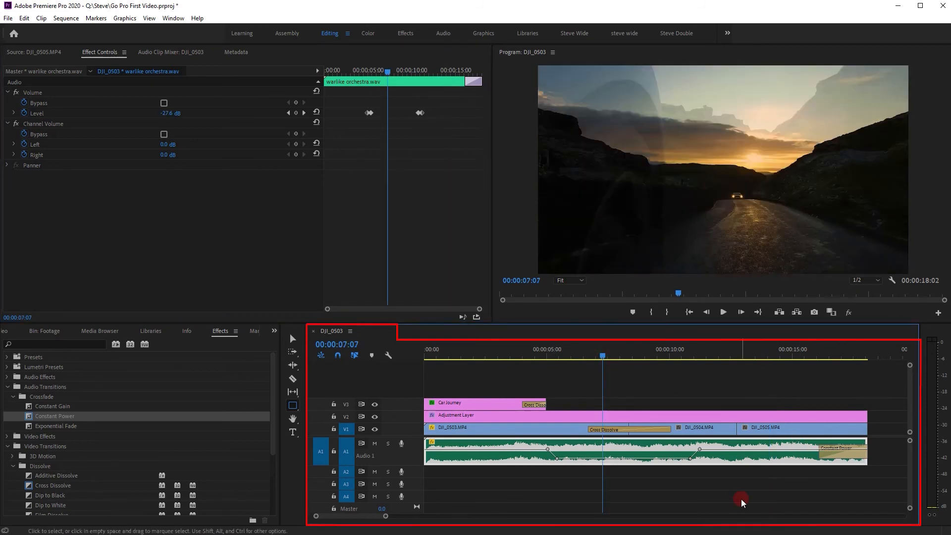
# Step: Open DJI_0501.MP4 from the Footage bin in the Source monitor and mark a range of 00:00:01:19 ending at 00:01:01:10
pyautogui.click(274, 331)
pyautogui.click(313, 342)
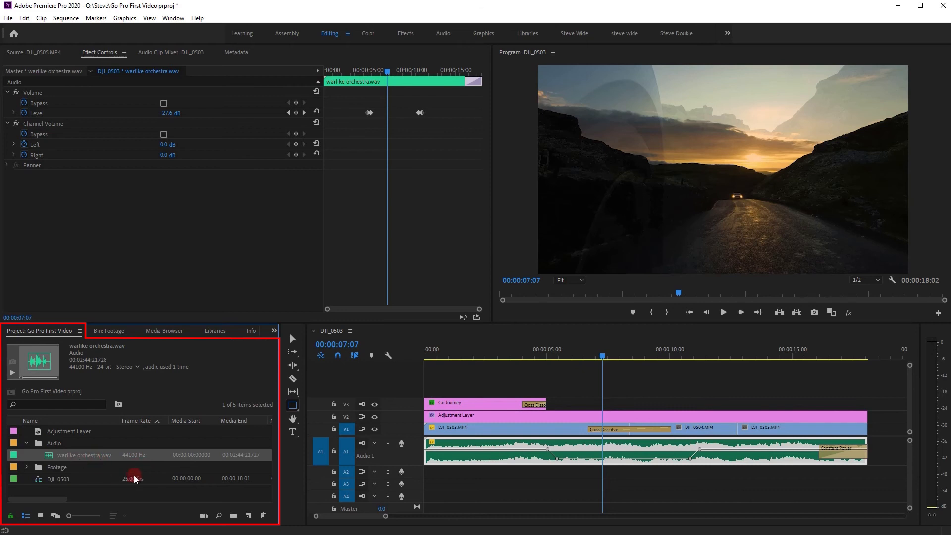
pyautogui.click(26, 467)
pyautogui.doubleClick(88, 479)
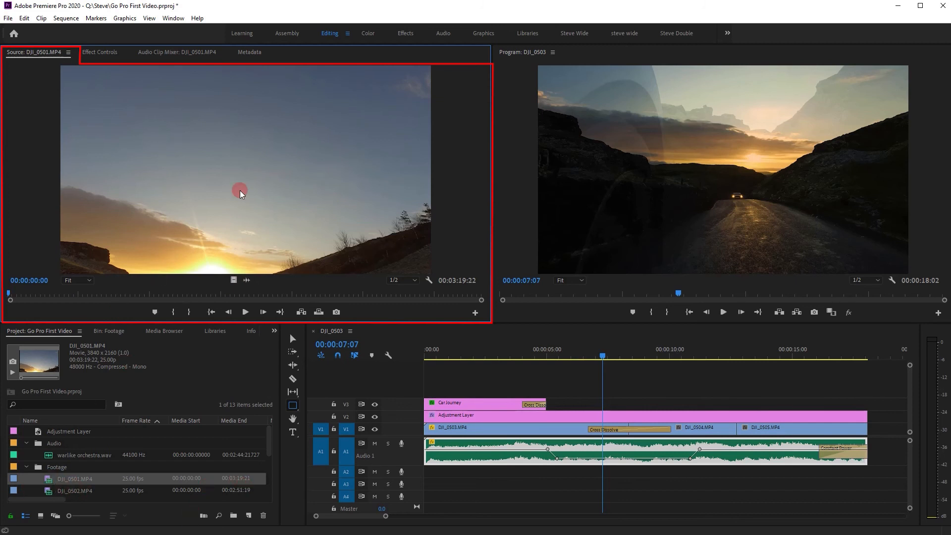
pyautogui.click(246, 312)
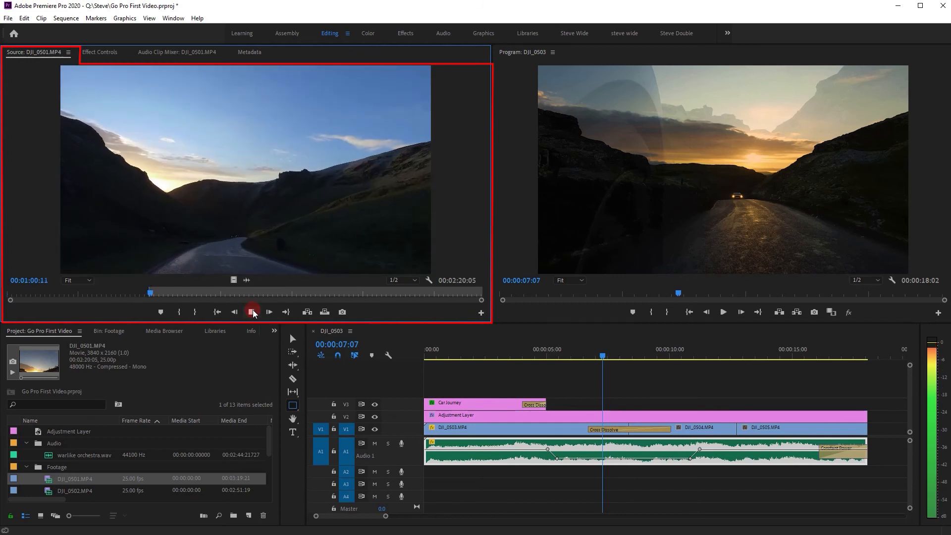
pyautogui.click(251, 312)
pyautogui.click(195, 312)
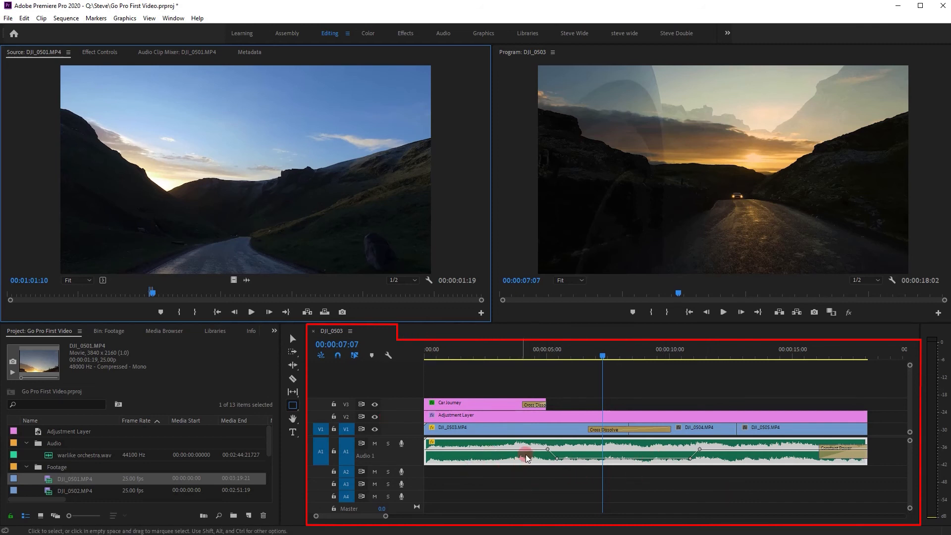
# Step: Try splitting the last V1 clip at about 00:00:16:00 and moving its end piece along the track to leave a gap
pyautogui.click(556, 505)
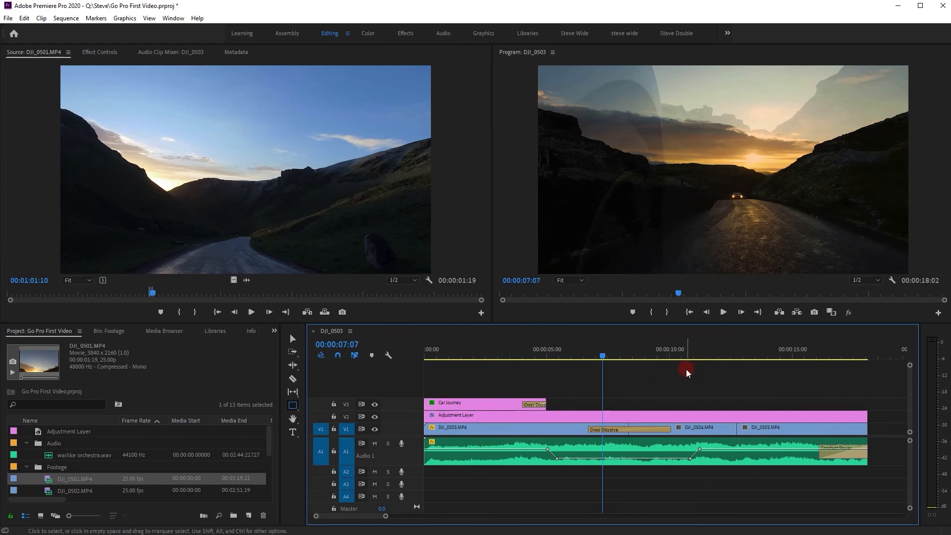
pyautogui.press('v')
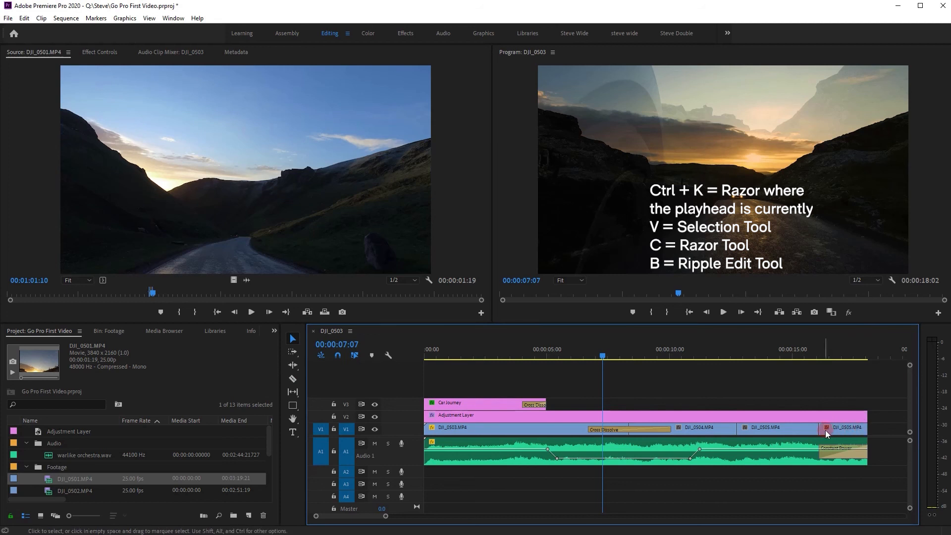
pyautogui.moveTo(821, 429); pyautogui.dragTo(845, 425)
pyautogui.click(816, 347)
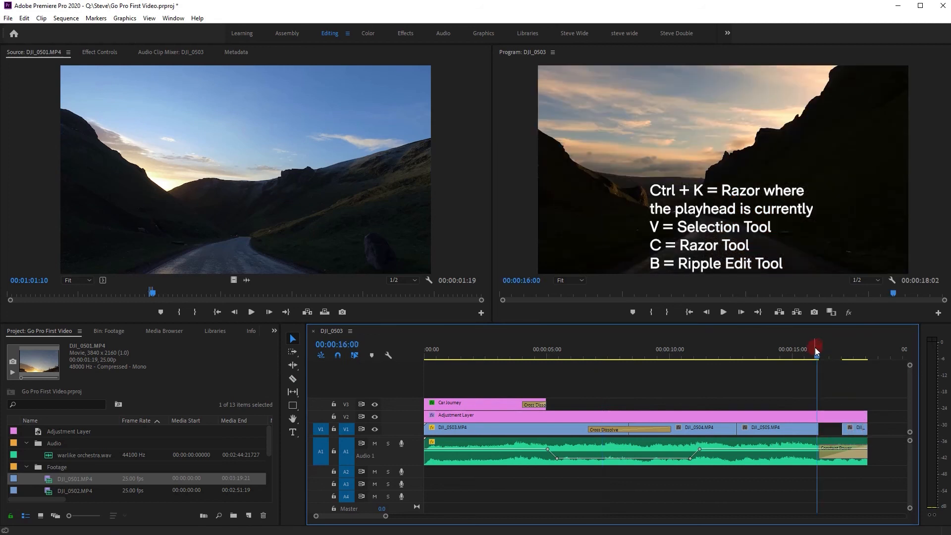
pyautogui.press('space')
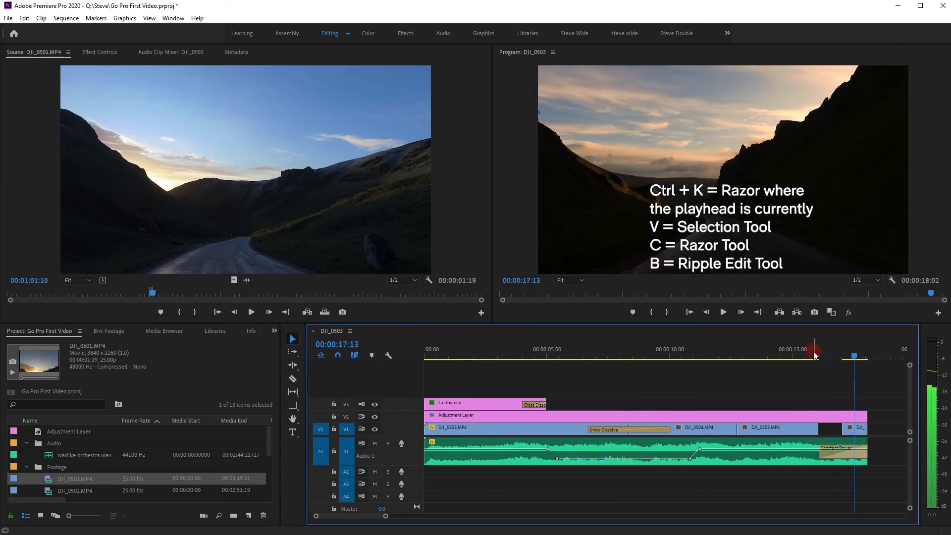
pyautogui.press('space')
pyautogui.hotkey('ctrl', 'z')
pyautogui.hotkey('ctrl', 'z')
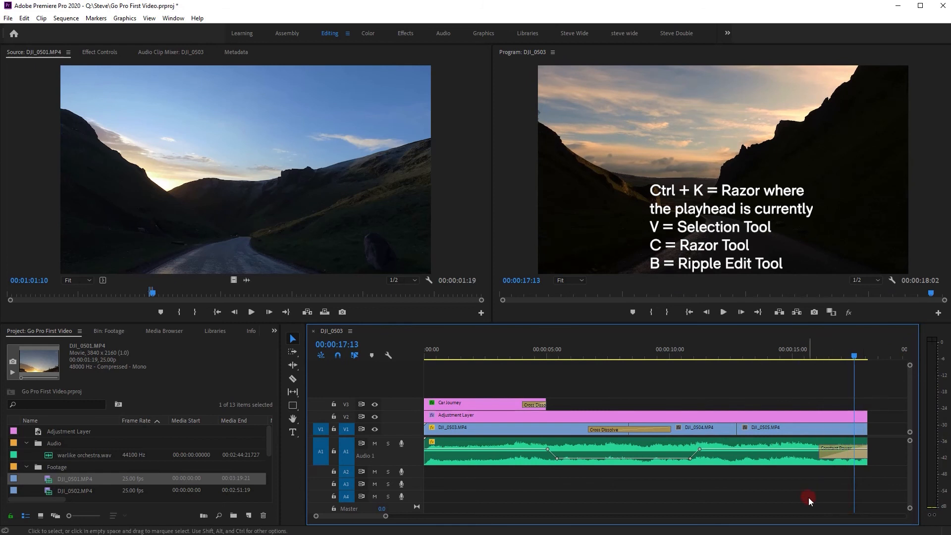
# Step: Try splitting the first V1 clip and the music clip at the playhead at 00:00:03:08
pyautogui.click(506, 355)
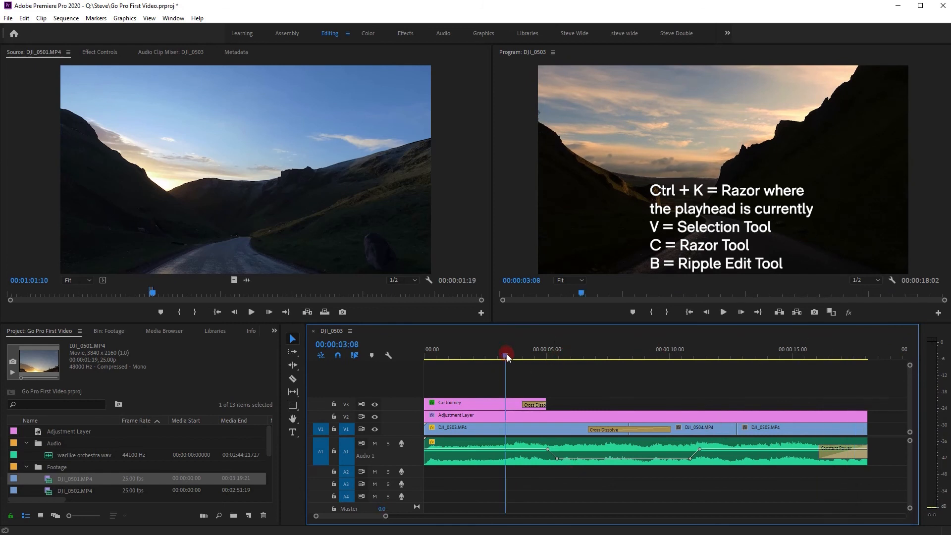
pyautogui.hotkey('ctrl', 'k')
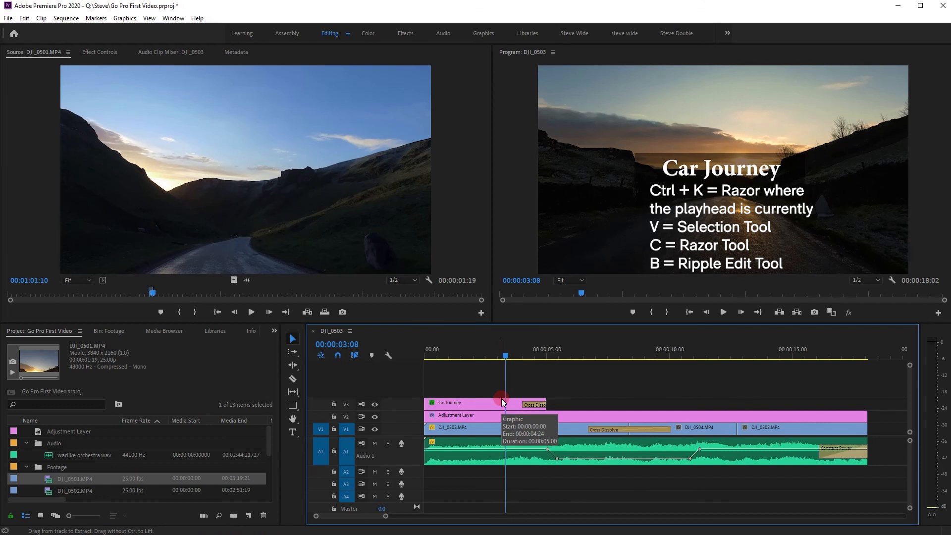
pyautogui.click(520, 354)
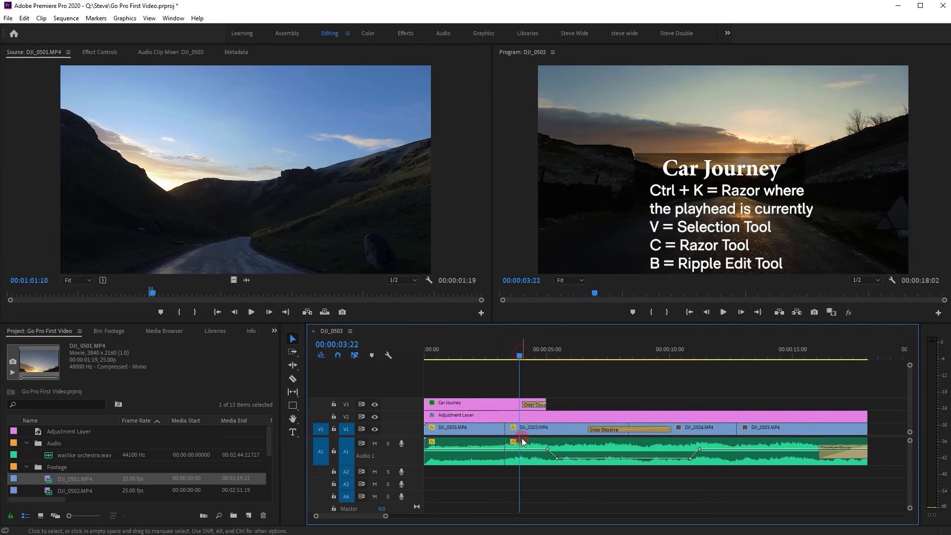
pyautogui.hotkey('ctrl', 'z')
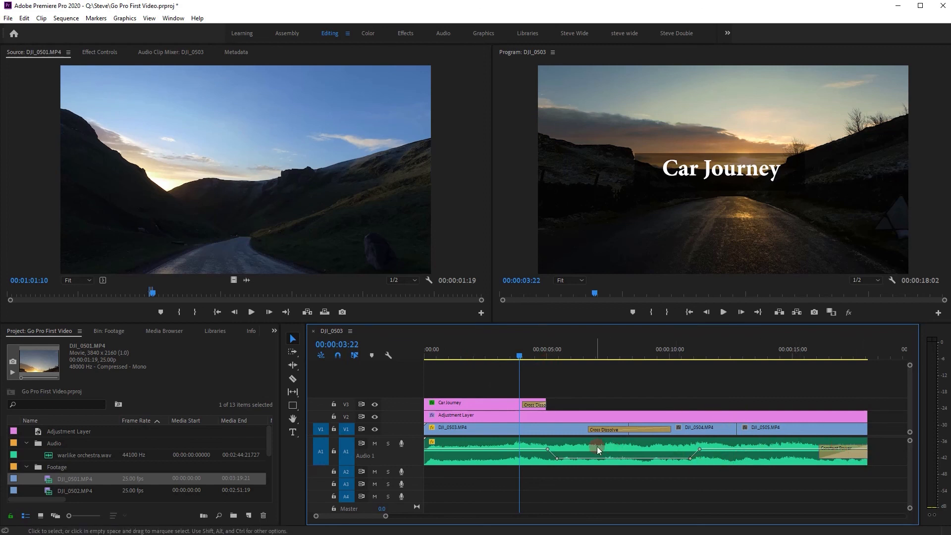
# Step: Open the media export settings for the DJI_0503 sequence
pyautogui.click(590, 361)
pyautogui.click(627, 347)
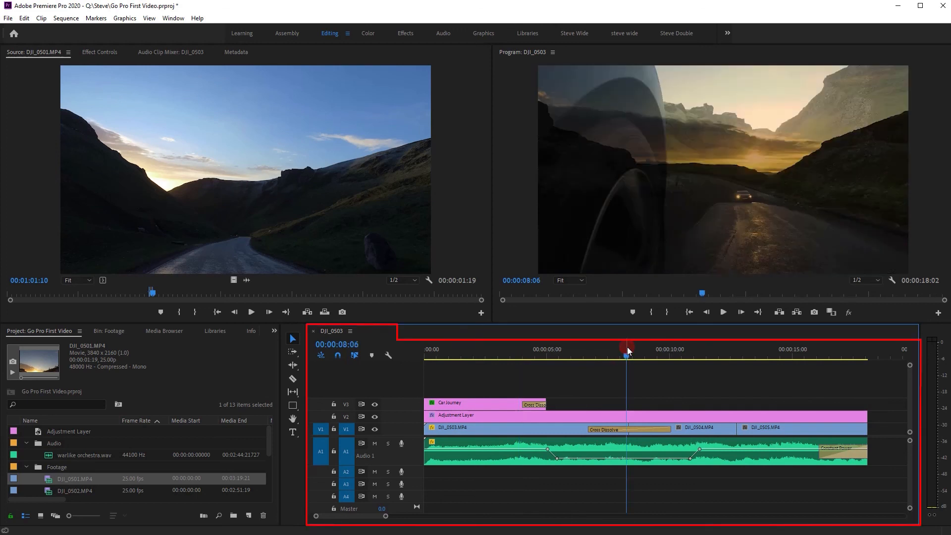
pyautogui.click(8, 18)
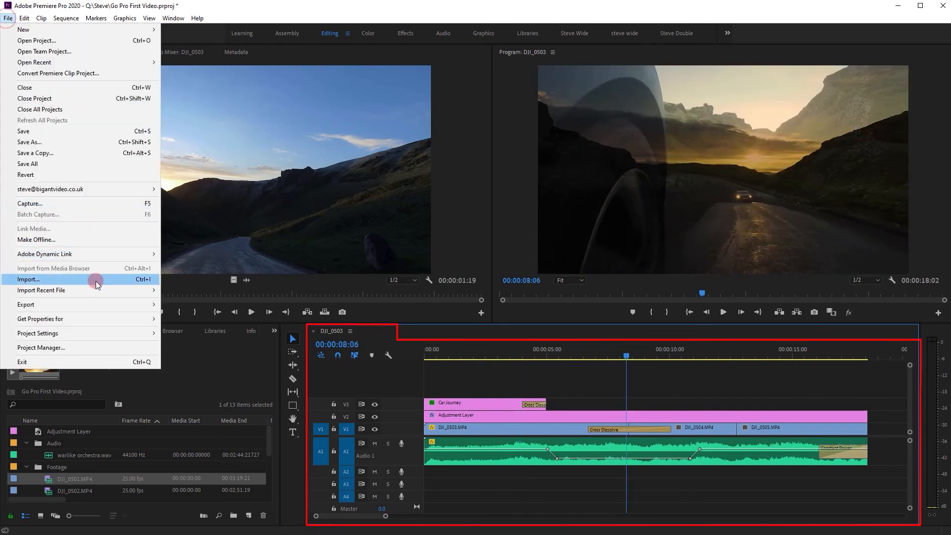
pyautogui.click(113, 302)
pyautogui.click(221, 308)
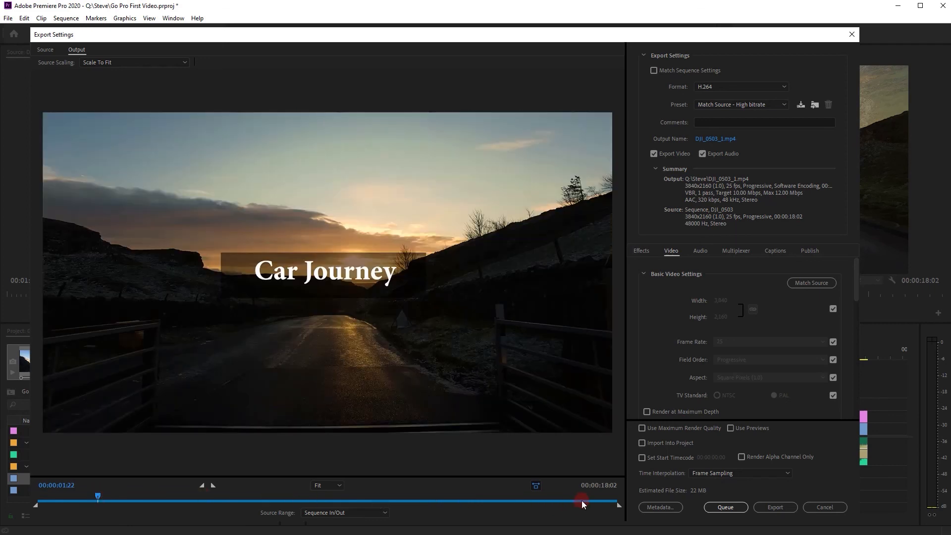
# Step: Try shortening the export range so that it ends near 00:00:15:22
pyautogui.moveTo(581, 500); pyautogui.dragTo(614, 506)
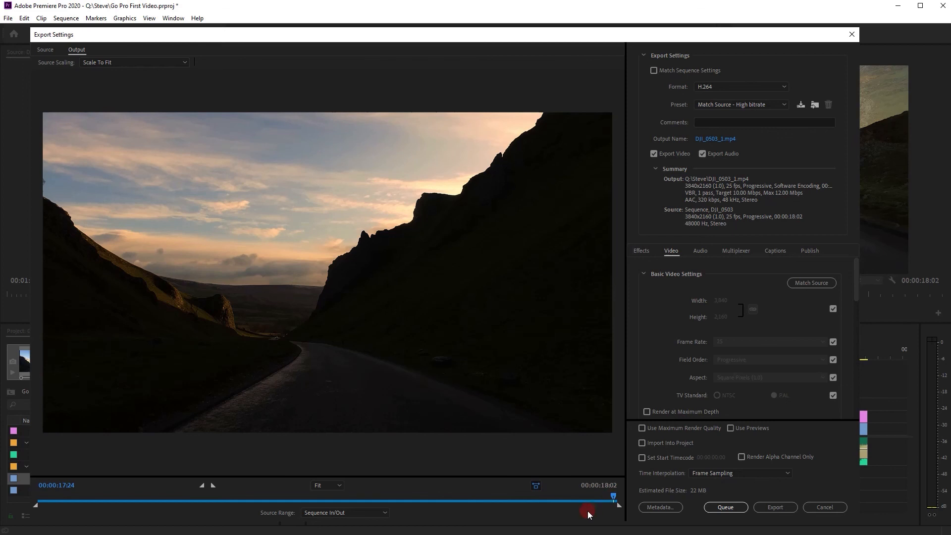
pyautogui.moveTo(613, 496); pyautogui.dragTo(547, 496)
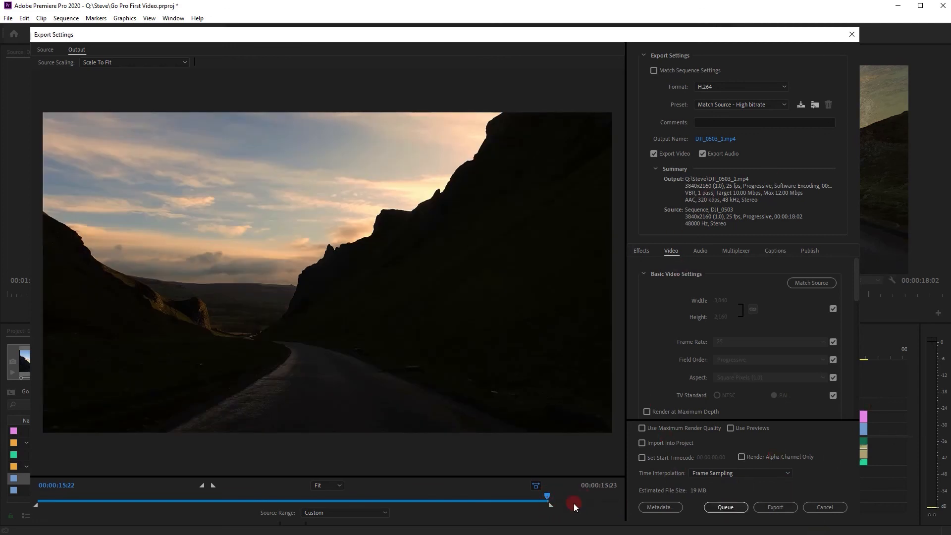
pyautogui.moveTo(620, 512); pyautogui.dragTo(622, 517)
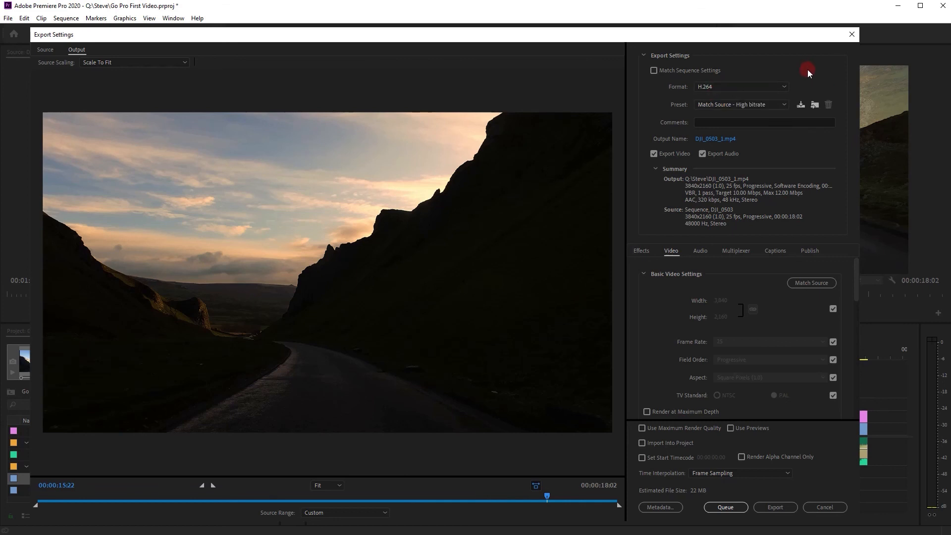
# Step: Set the export preset to YouTube 2160p 4K Ultra HD and name the output file gopro video.mp4
pyautogui.click(781, 103)
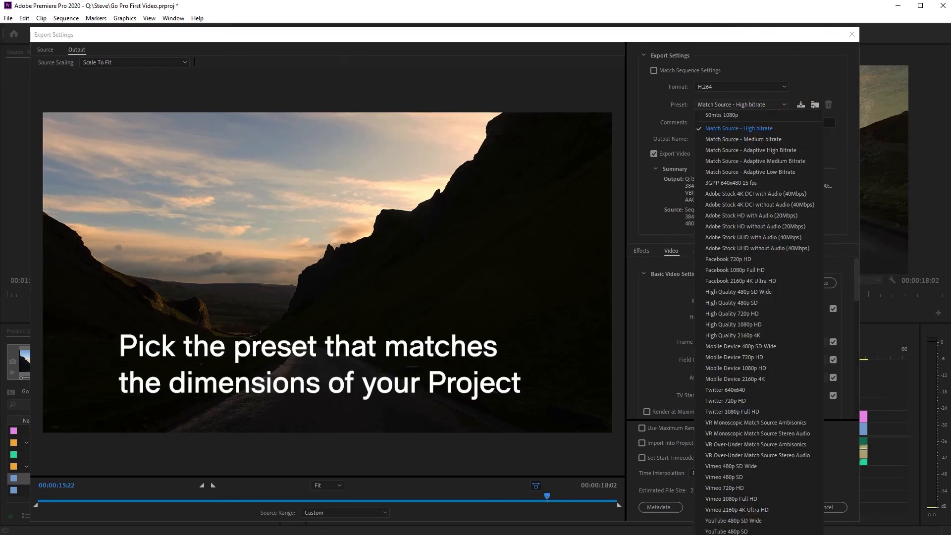
pyautogui.click(751, 534)
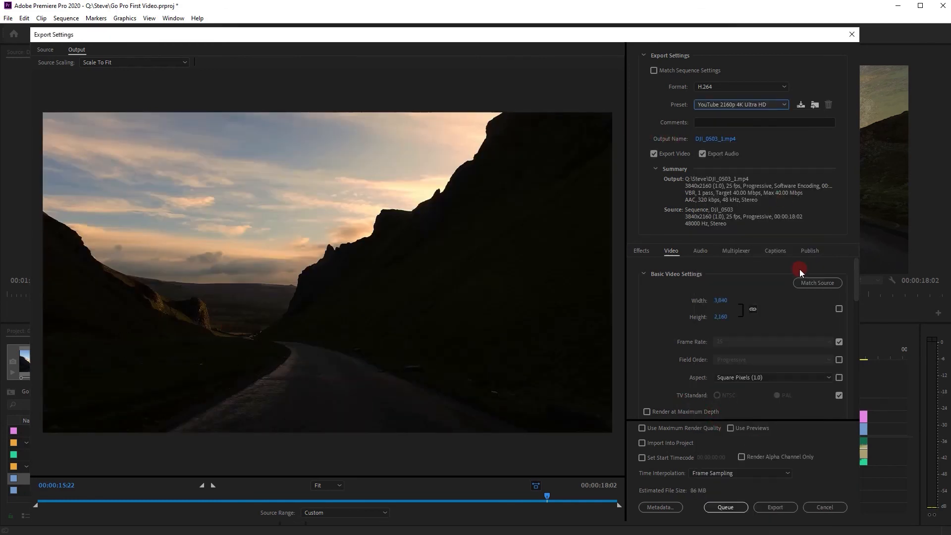
pyautogui.click(722, 141)
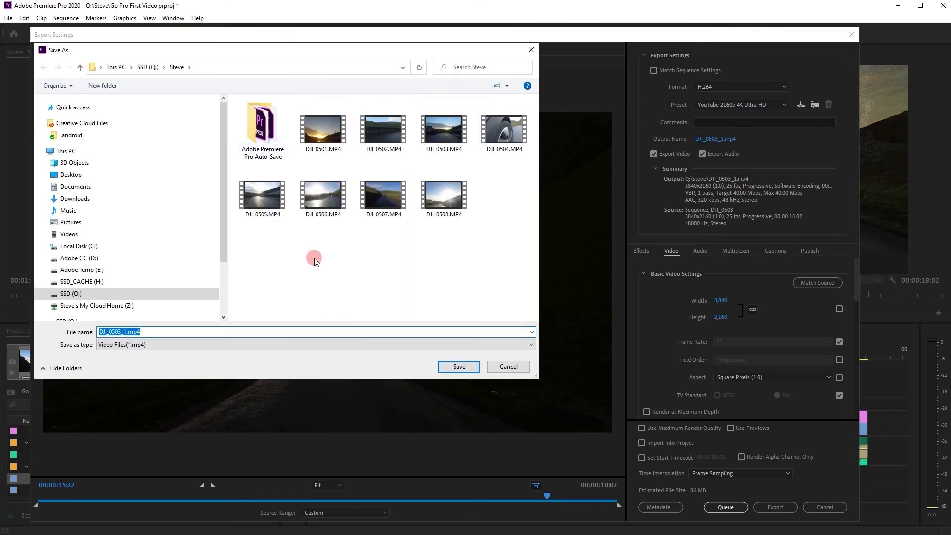
pyautogui.moveTo(128, 331); pyautogui.dragTo(71, 331)
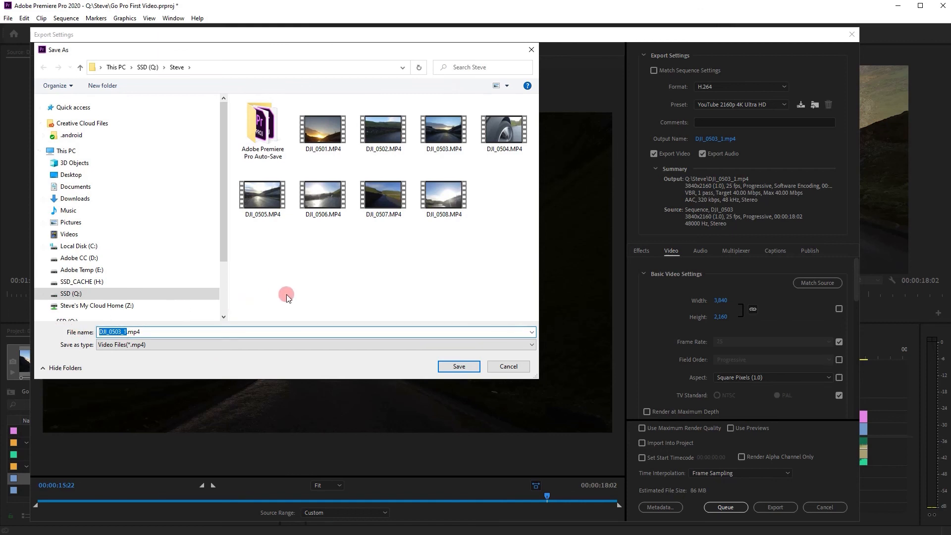
pyautogui.write('gopro video')
pyautogui.press('Return')
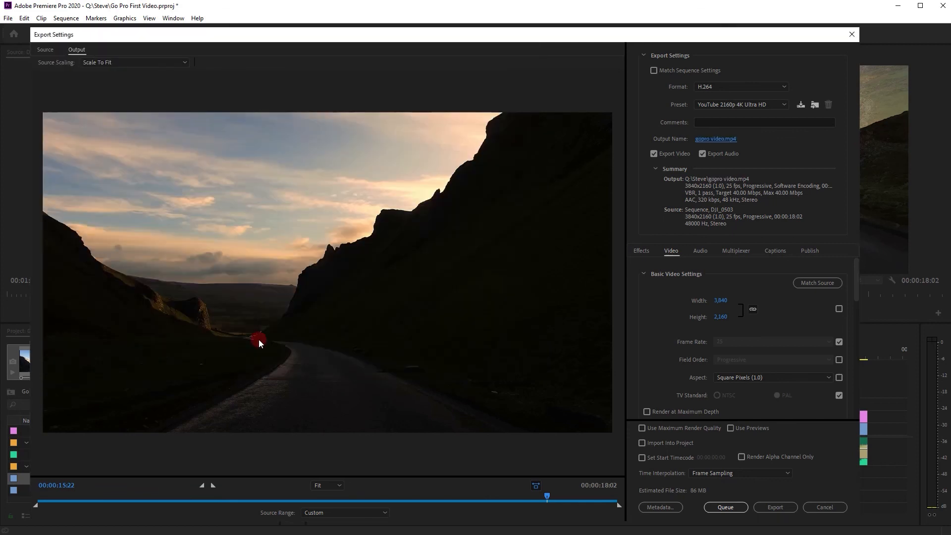
# Step: Export the sequence immediately with the current settings instead of queuing it
pyautogui.click(732, 508)
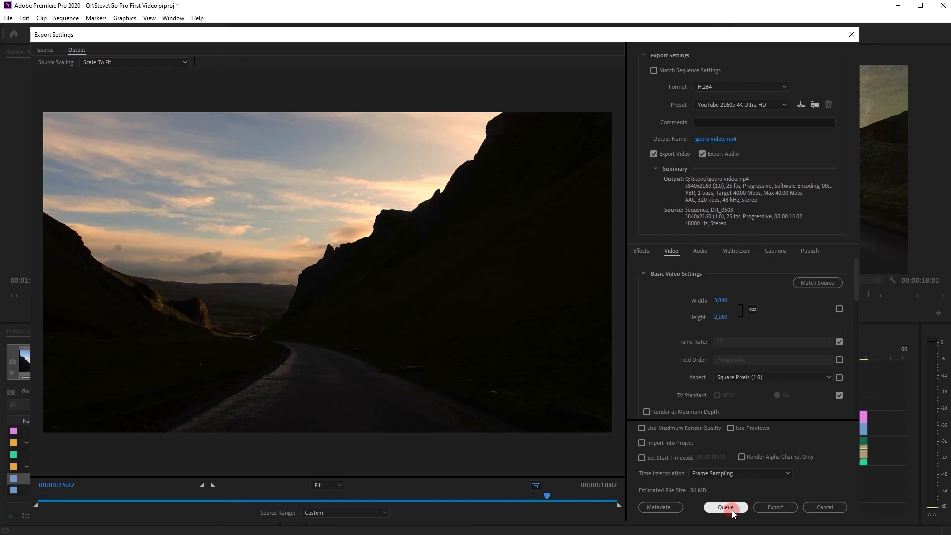
pyautogui.click(774, 507)
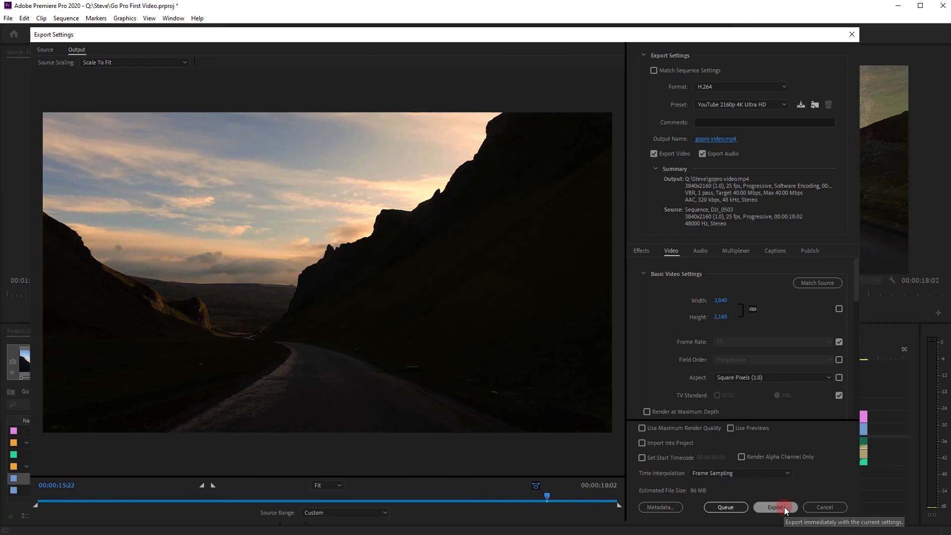
pyautogui.click(785, 509)
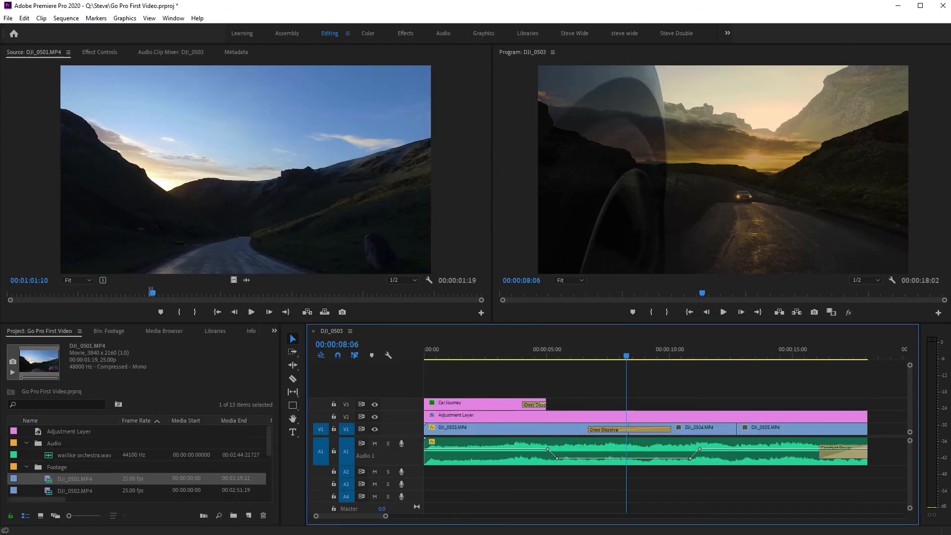
# Step: Switch to File Explorer, play the exported gopro video.mp4, close the player, and return to Premiere Pro
pyautogui.hotkey('alt', 'Tab')
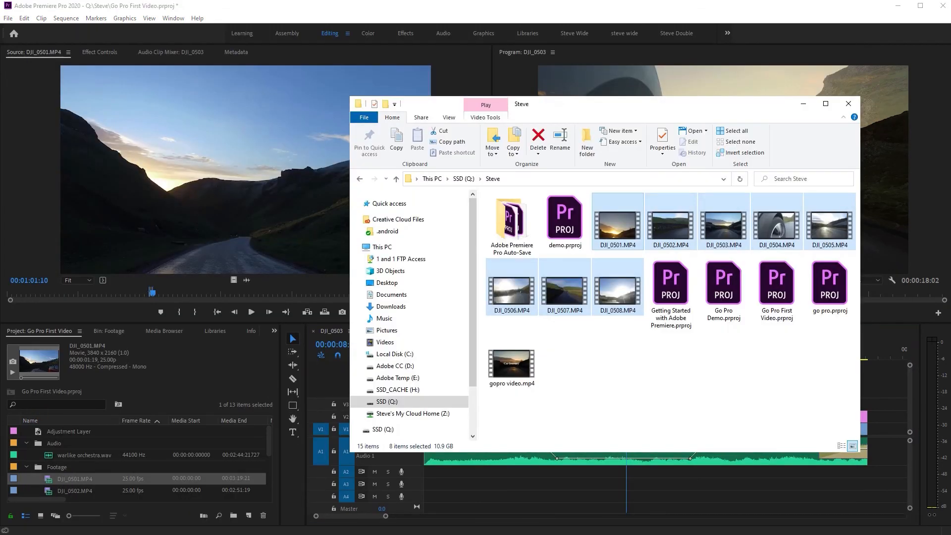
pyautogui.doubleClick(510, 370)
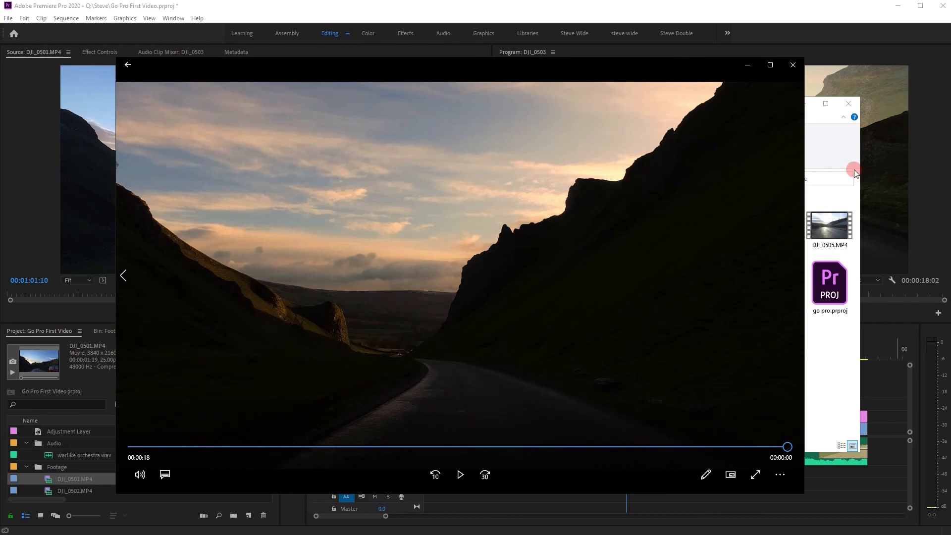
pyautogui.click(797, 71)
pyautogui.click(562, 500)
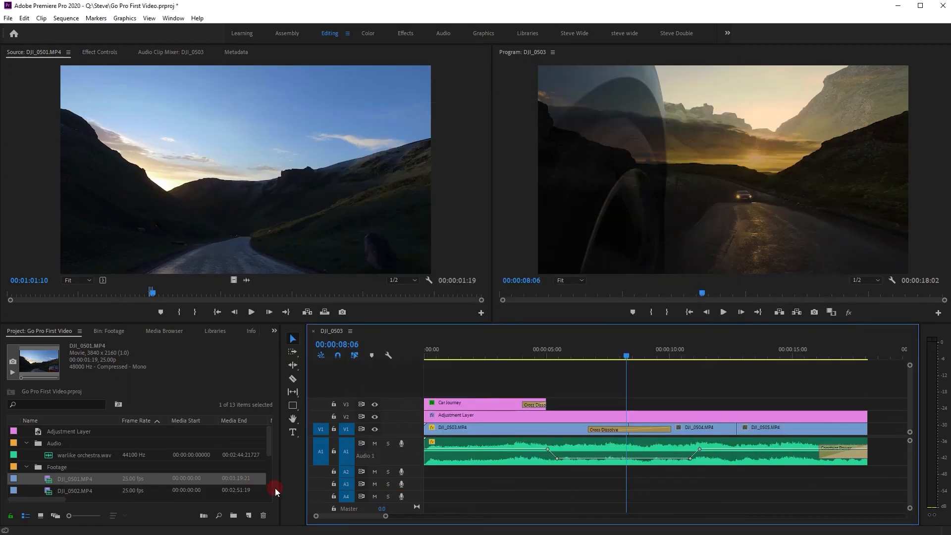